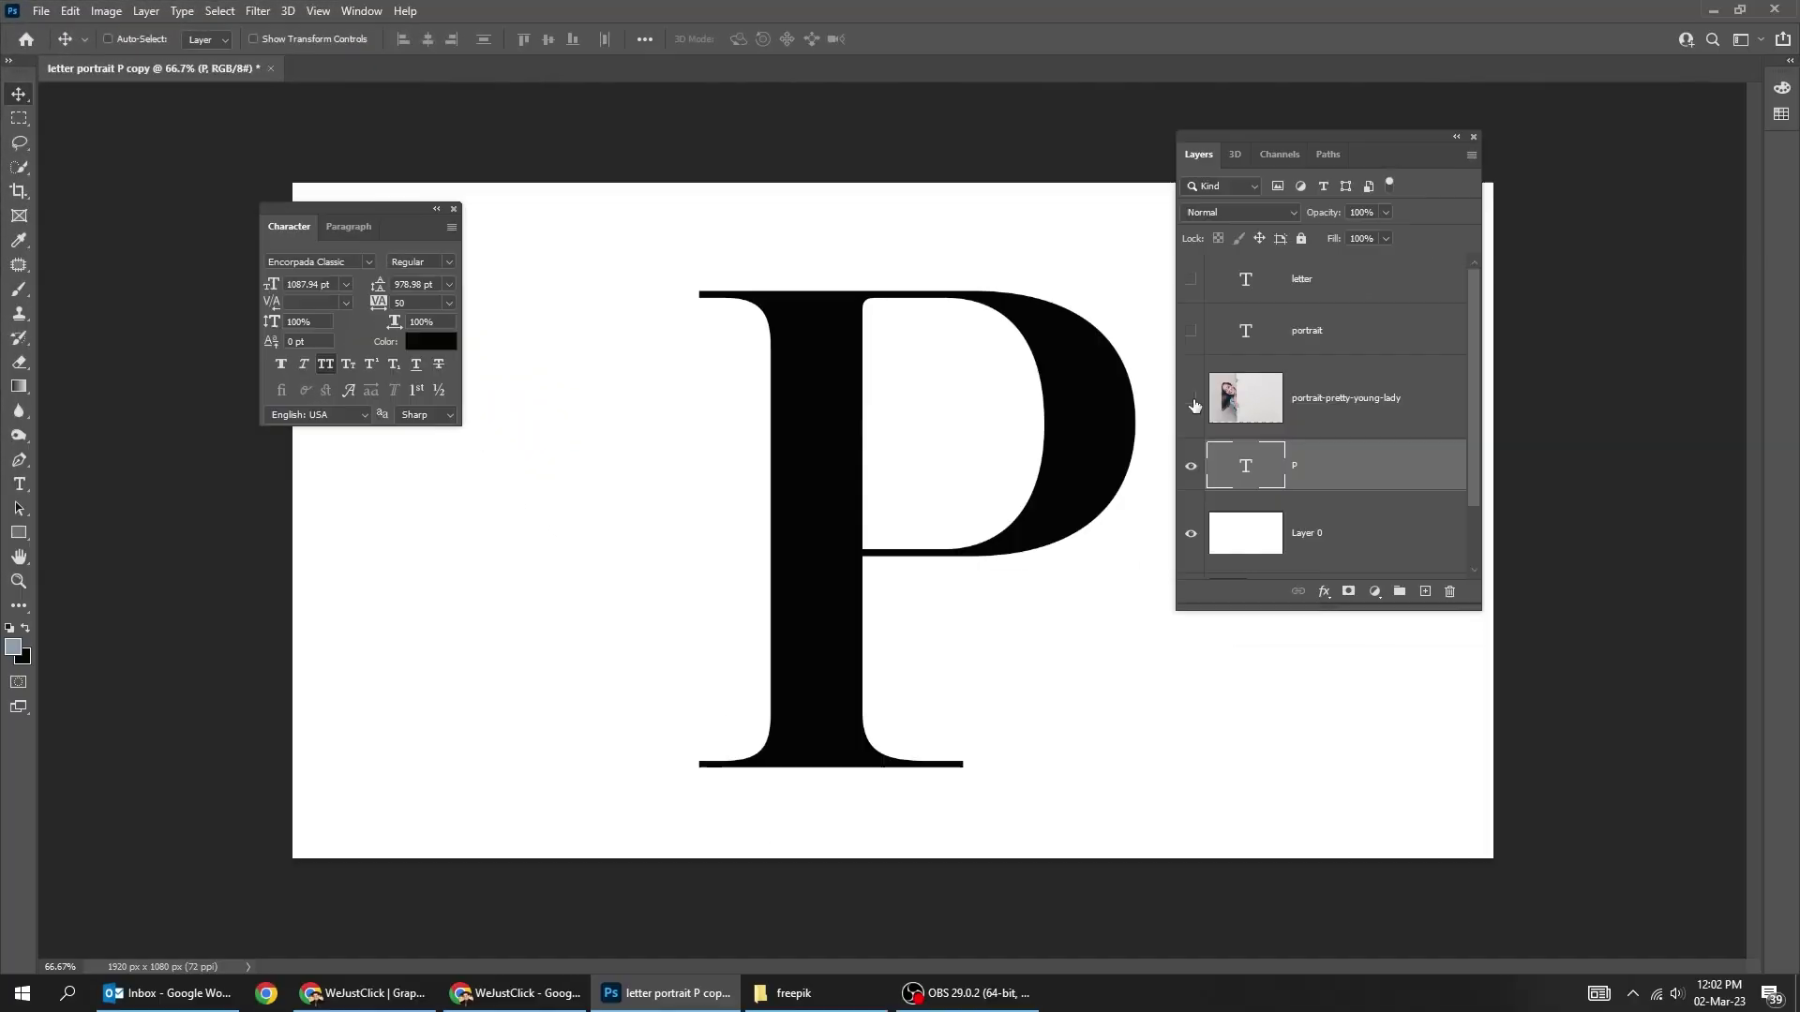
- Show the portrait layer, lower its Fill to see the P, and shift the photo right onto the stem
click(1193, 400)
click(1357, 403)
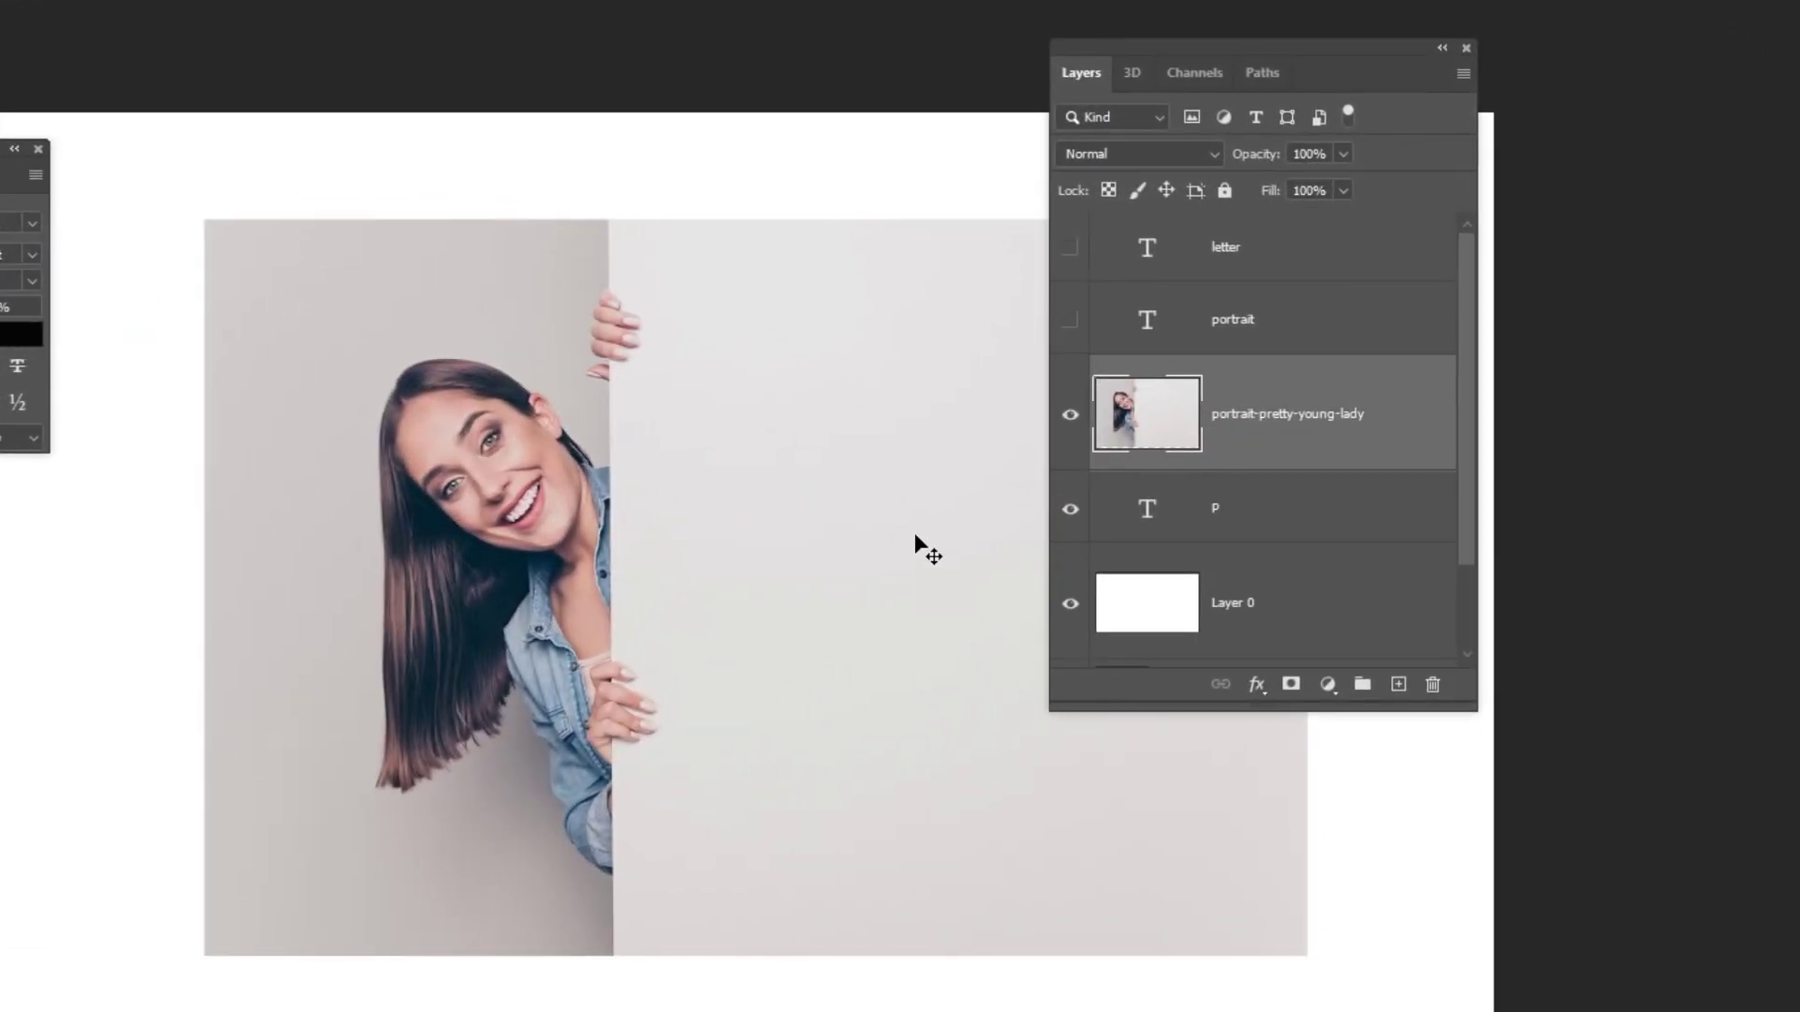
click(1344, 191)
drag(1351, 220, 1286, 220)
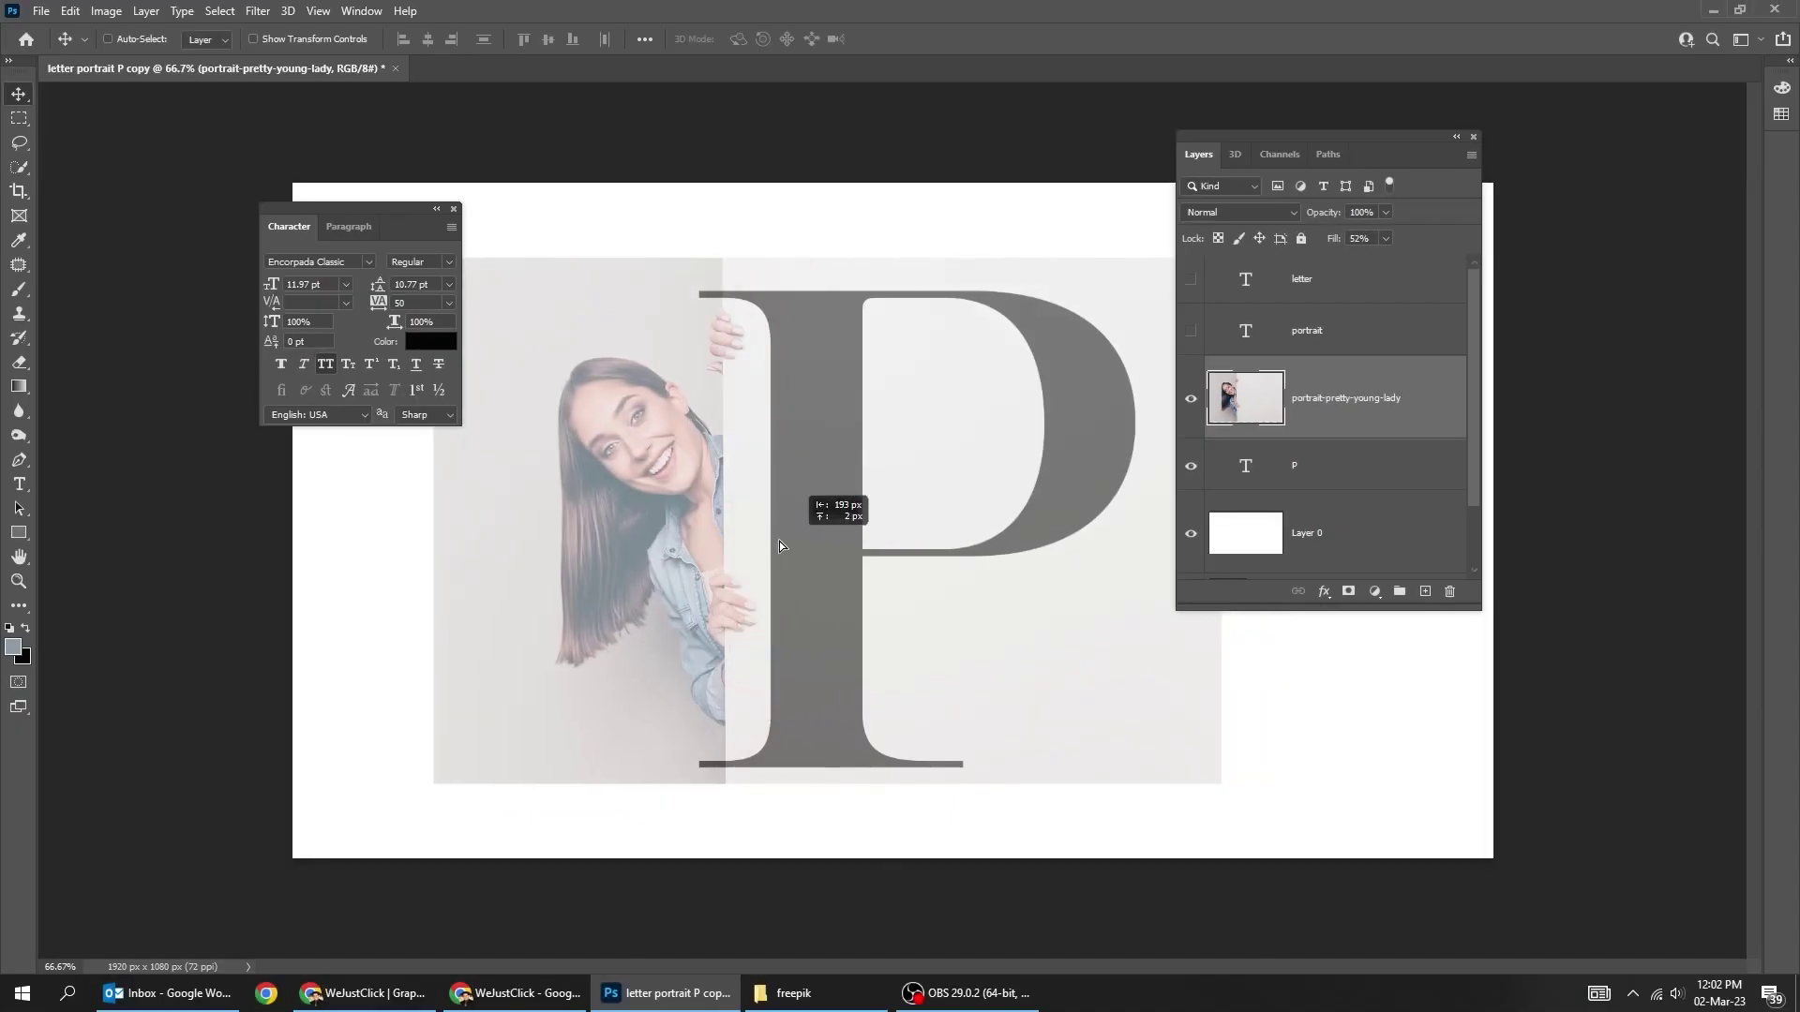
drag(779, 542, 956, 574)
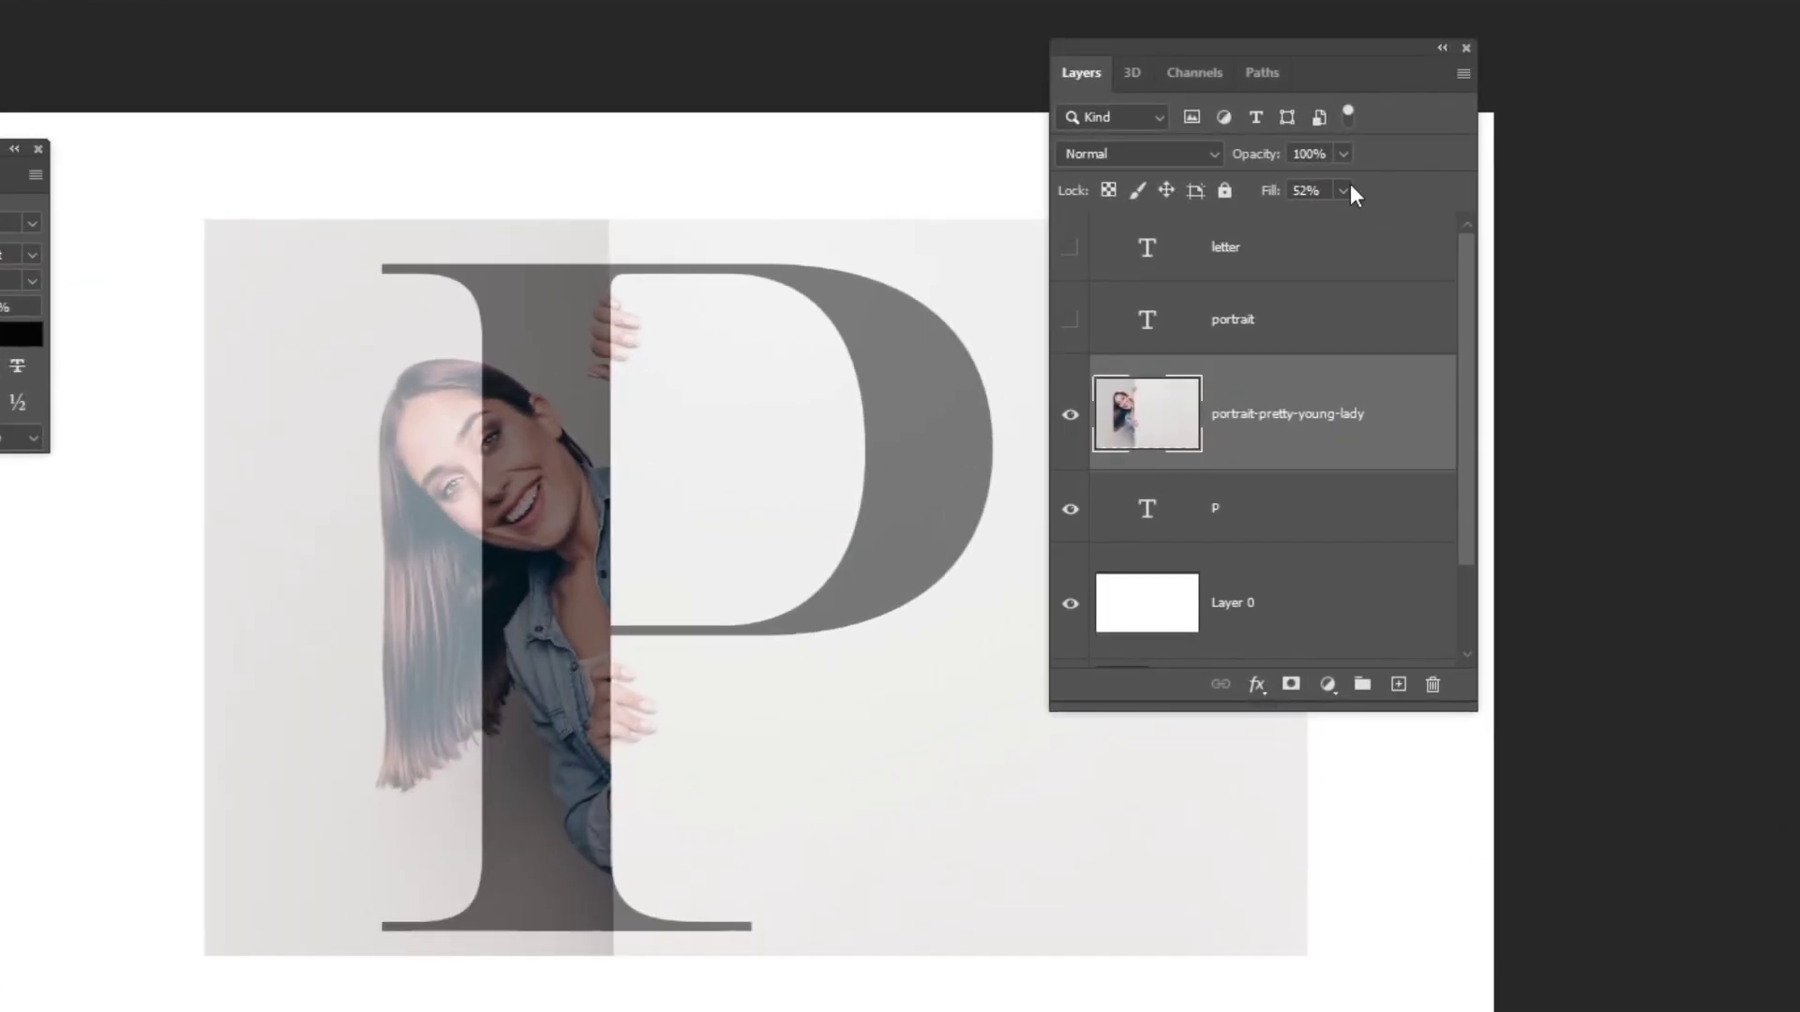
click(1320, 226)
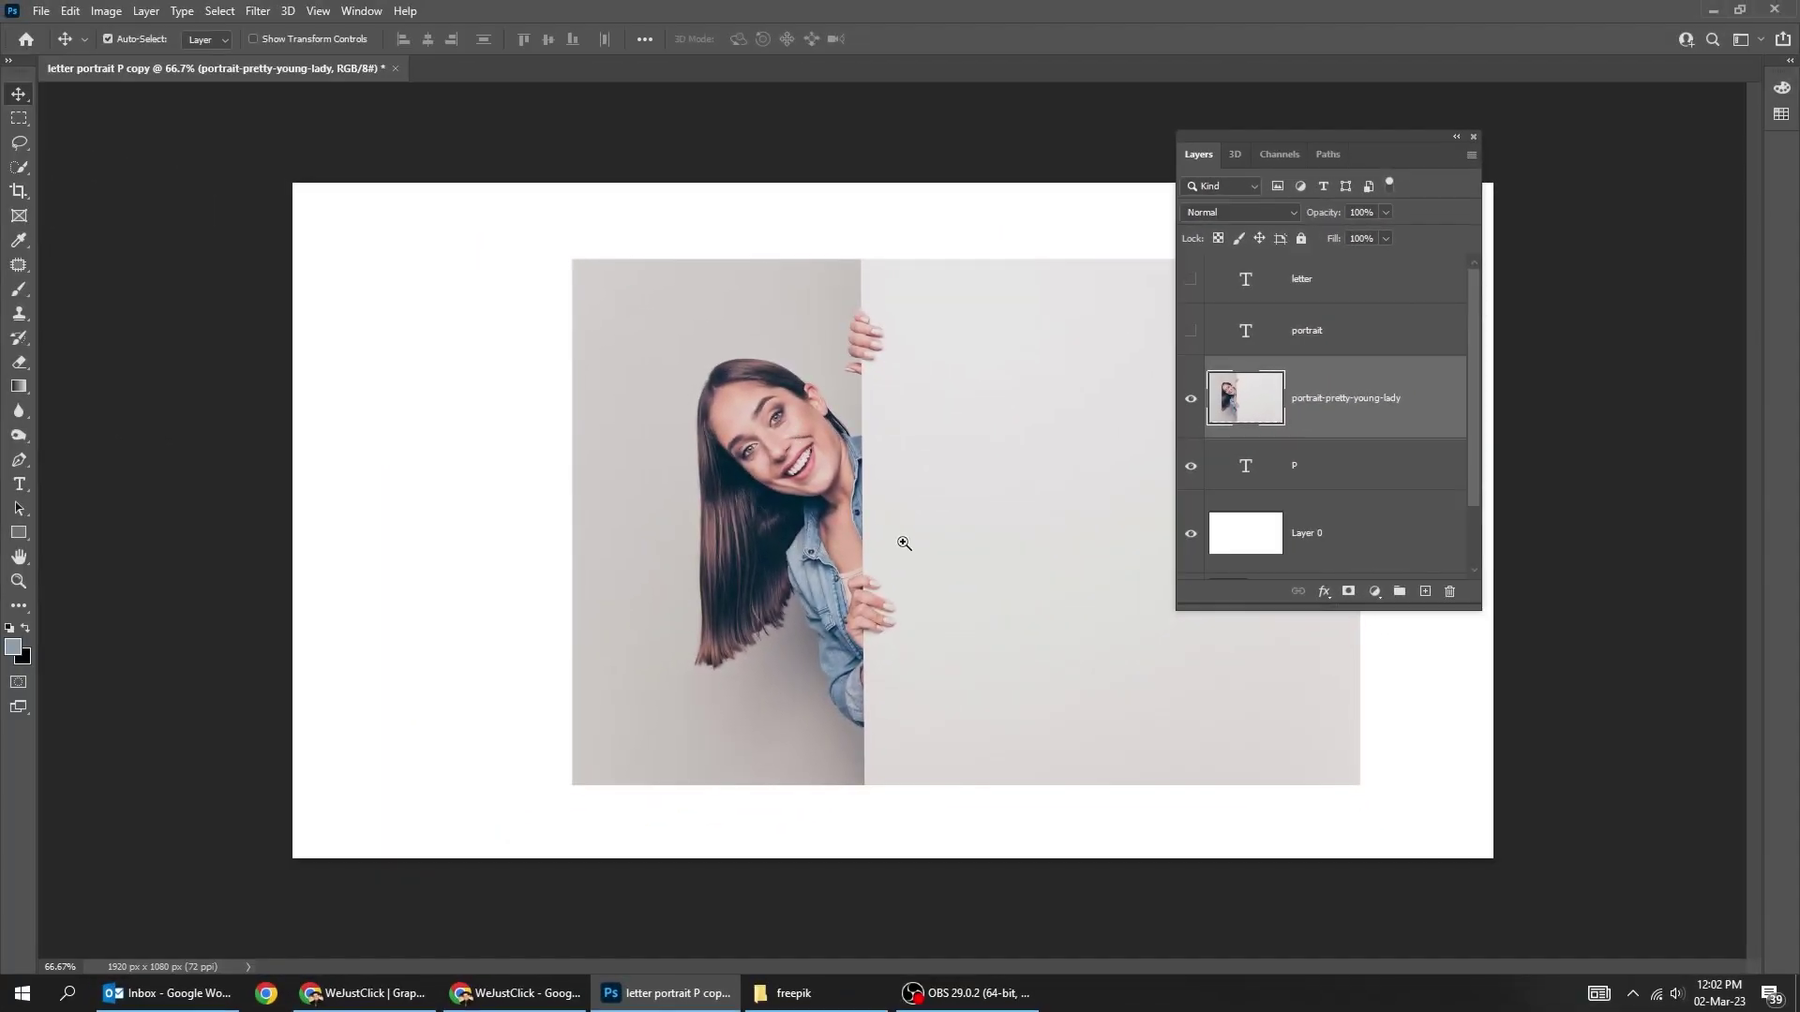
click(902, 542)
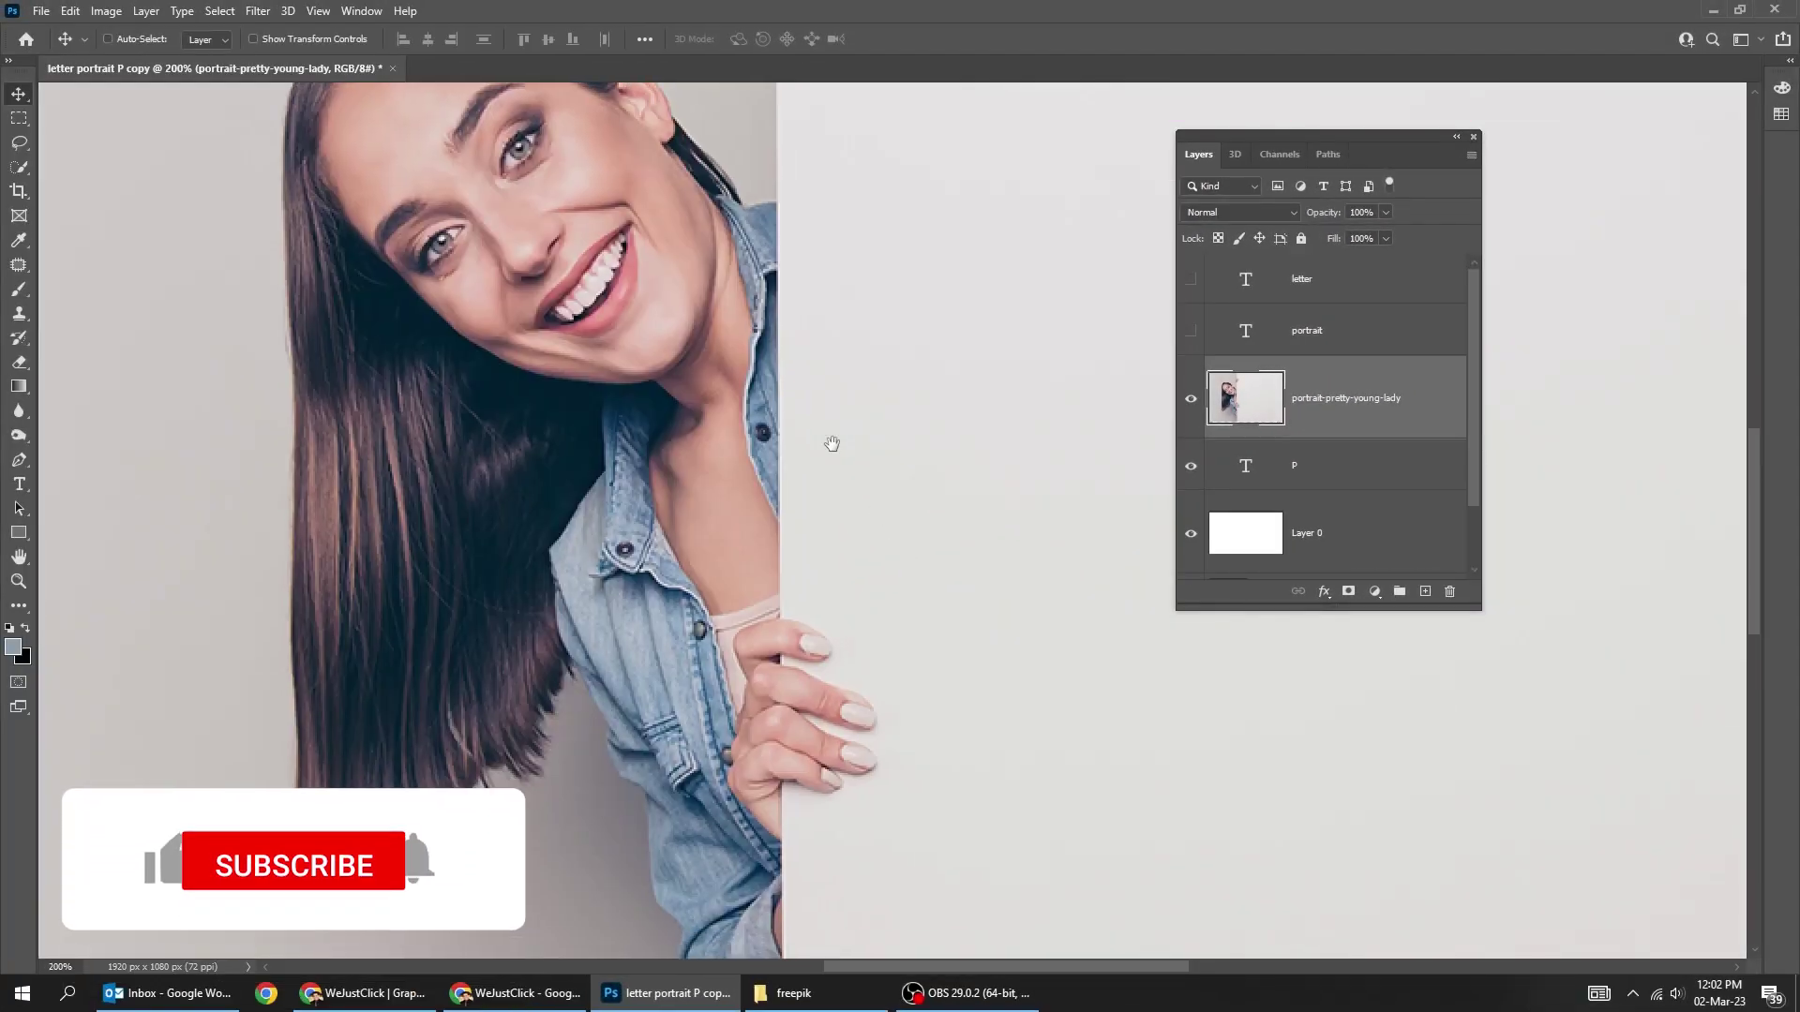
scroll(762, 605, up, 5)
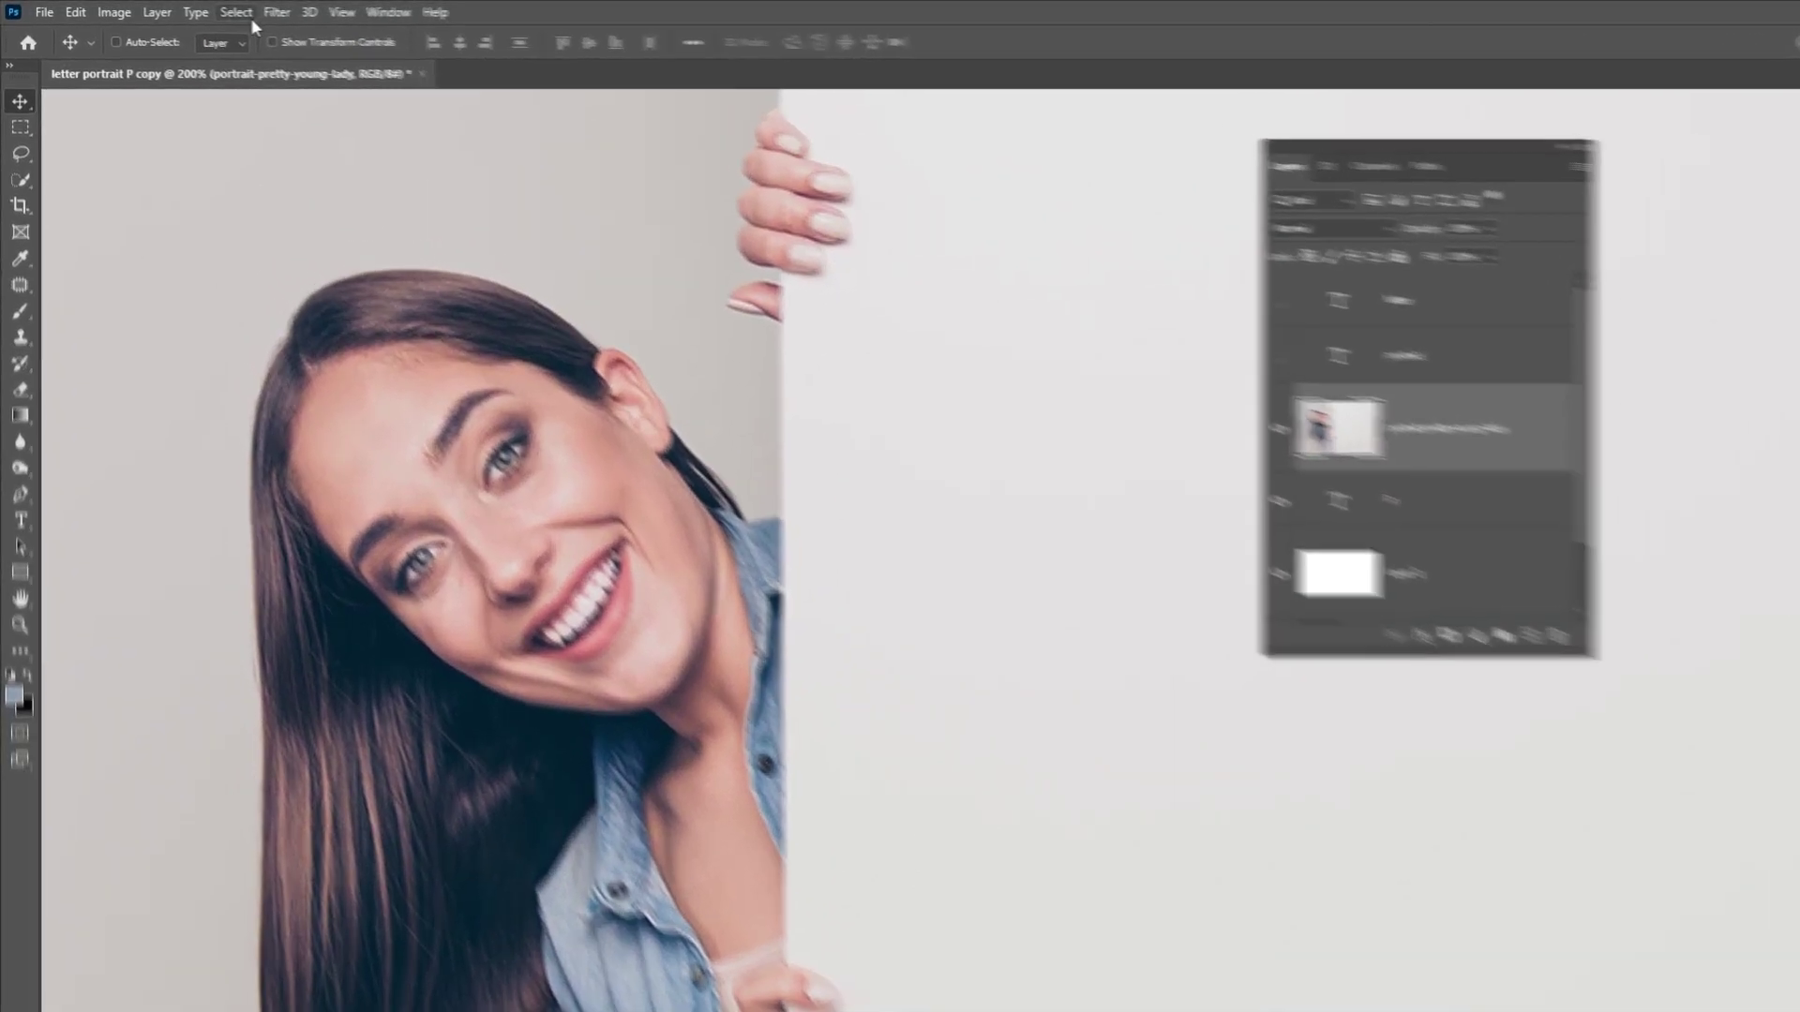
click(219, 11)
click(368, 323)
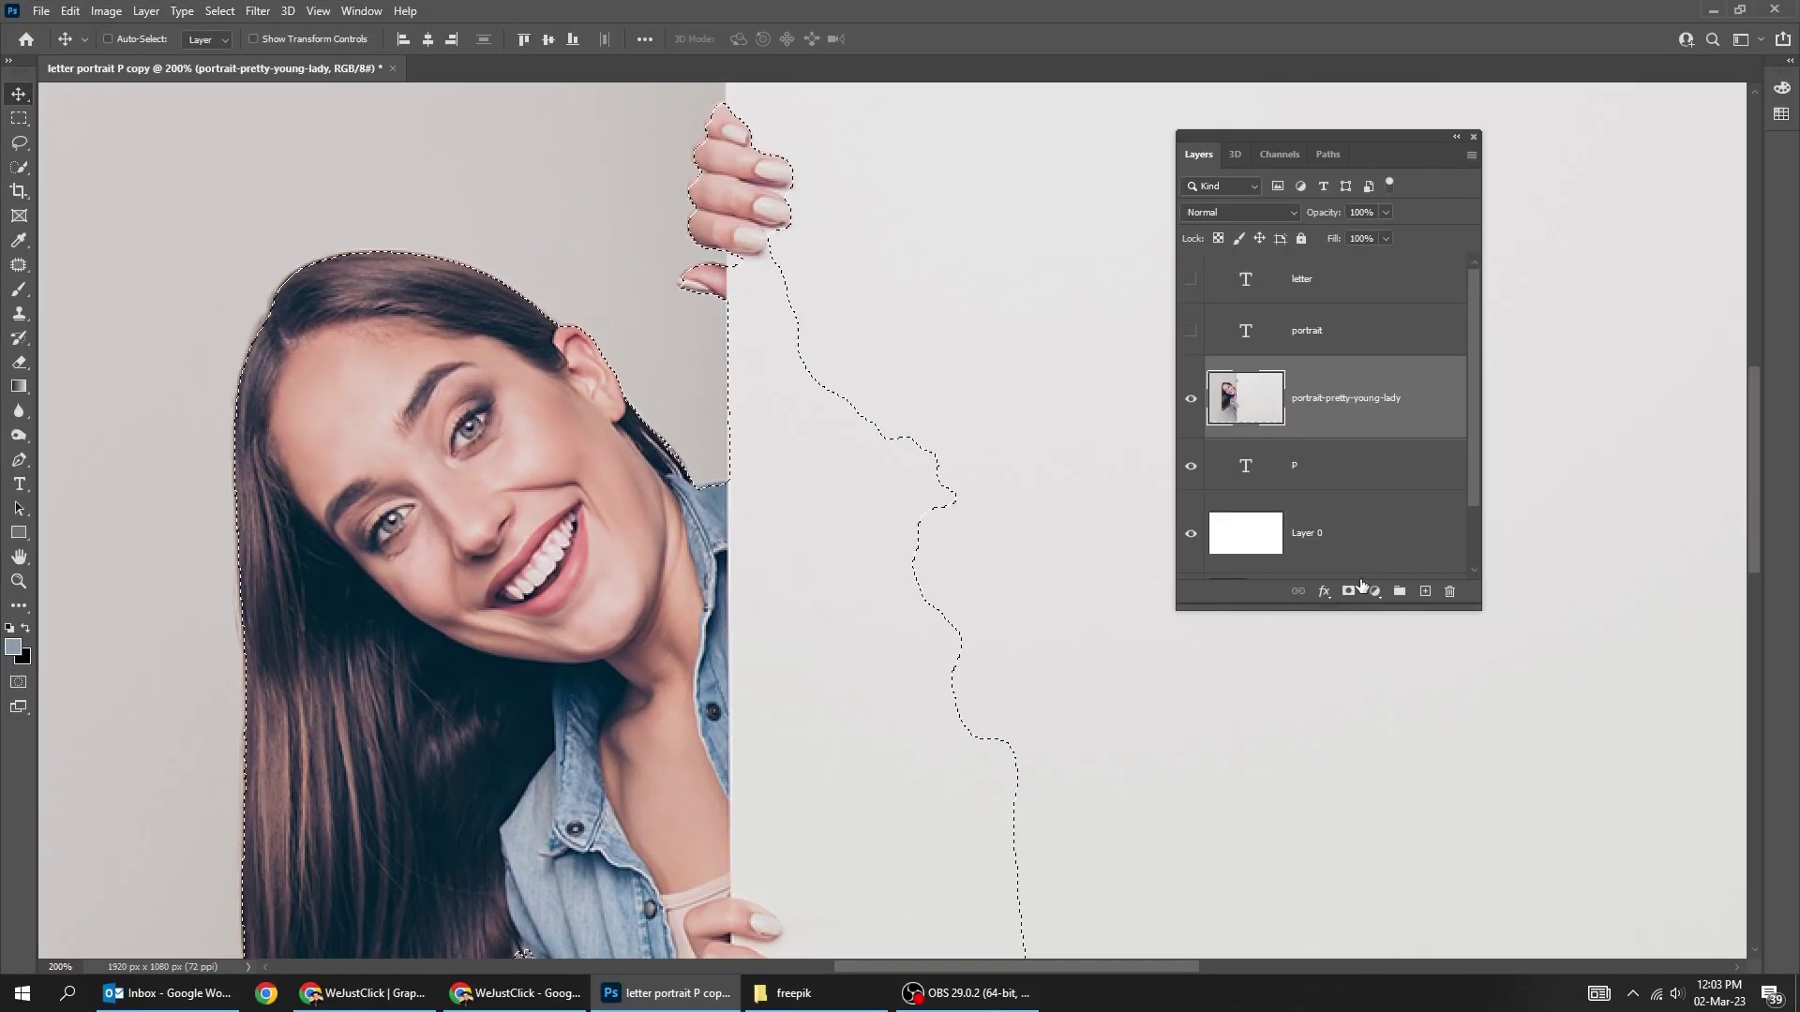
click(1348, 591)
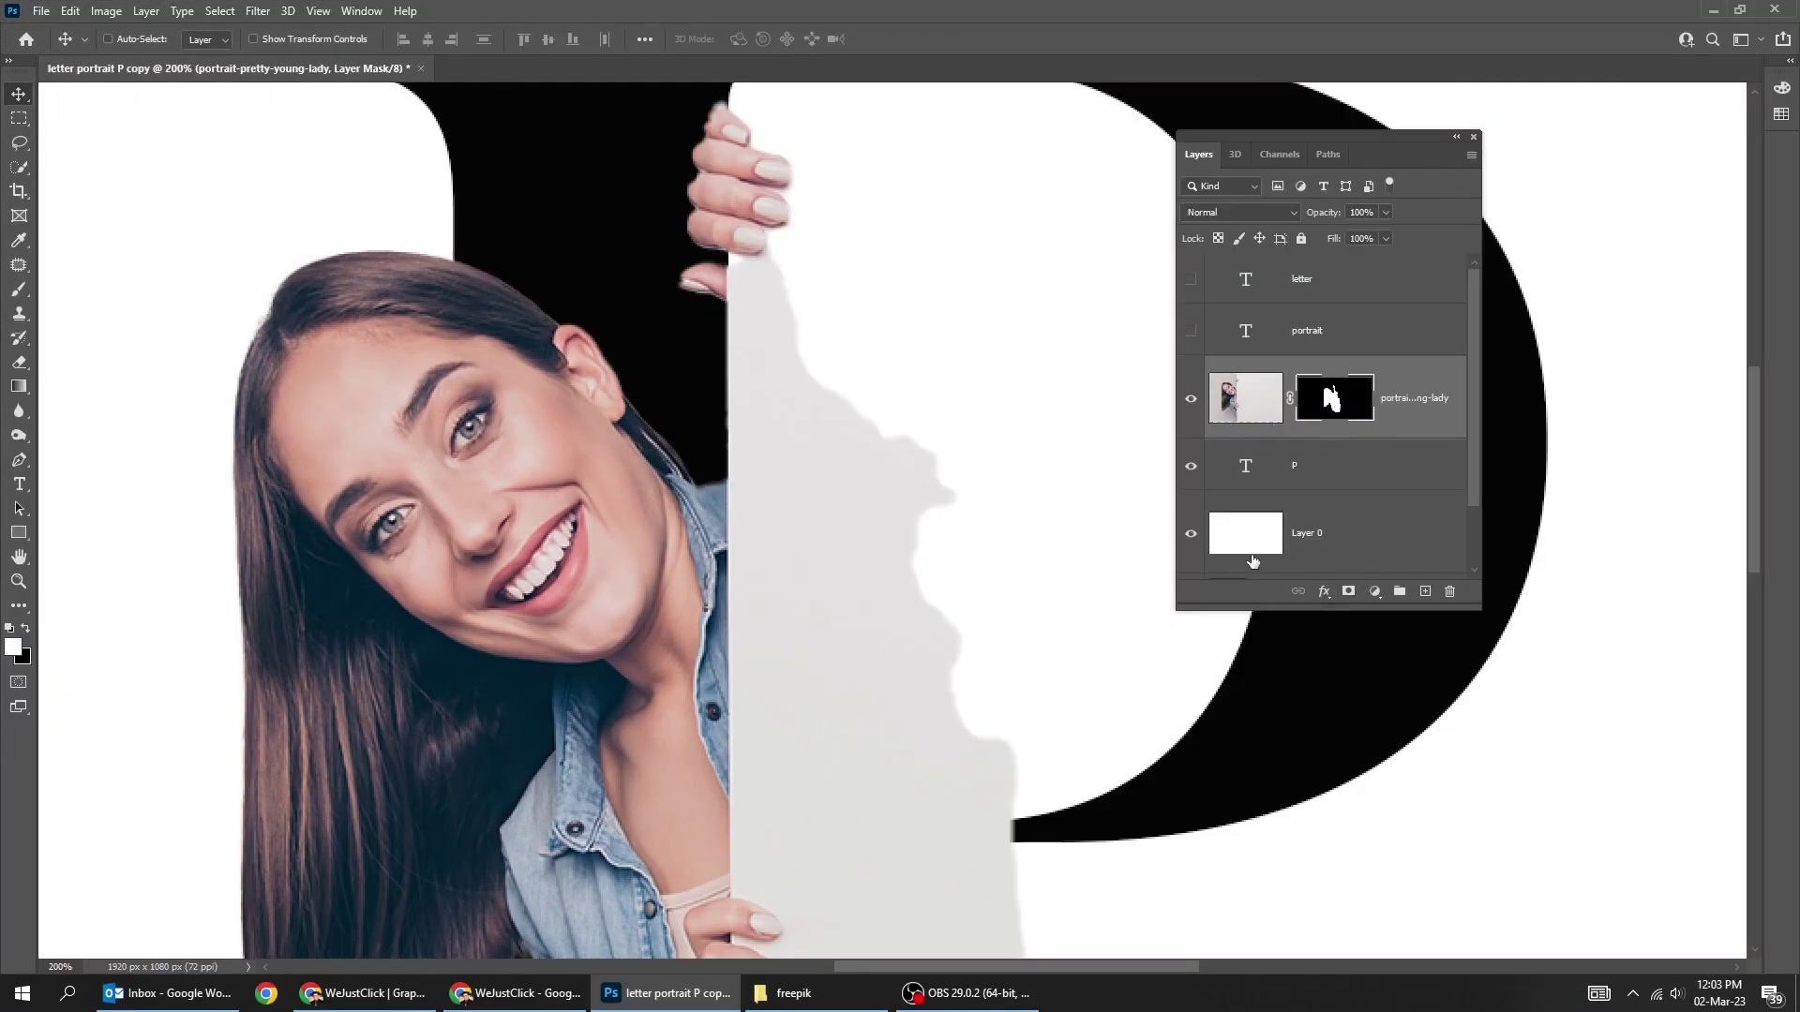
scroll(760, 492, down, 5)
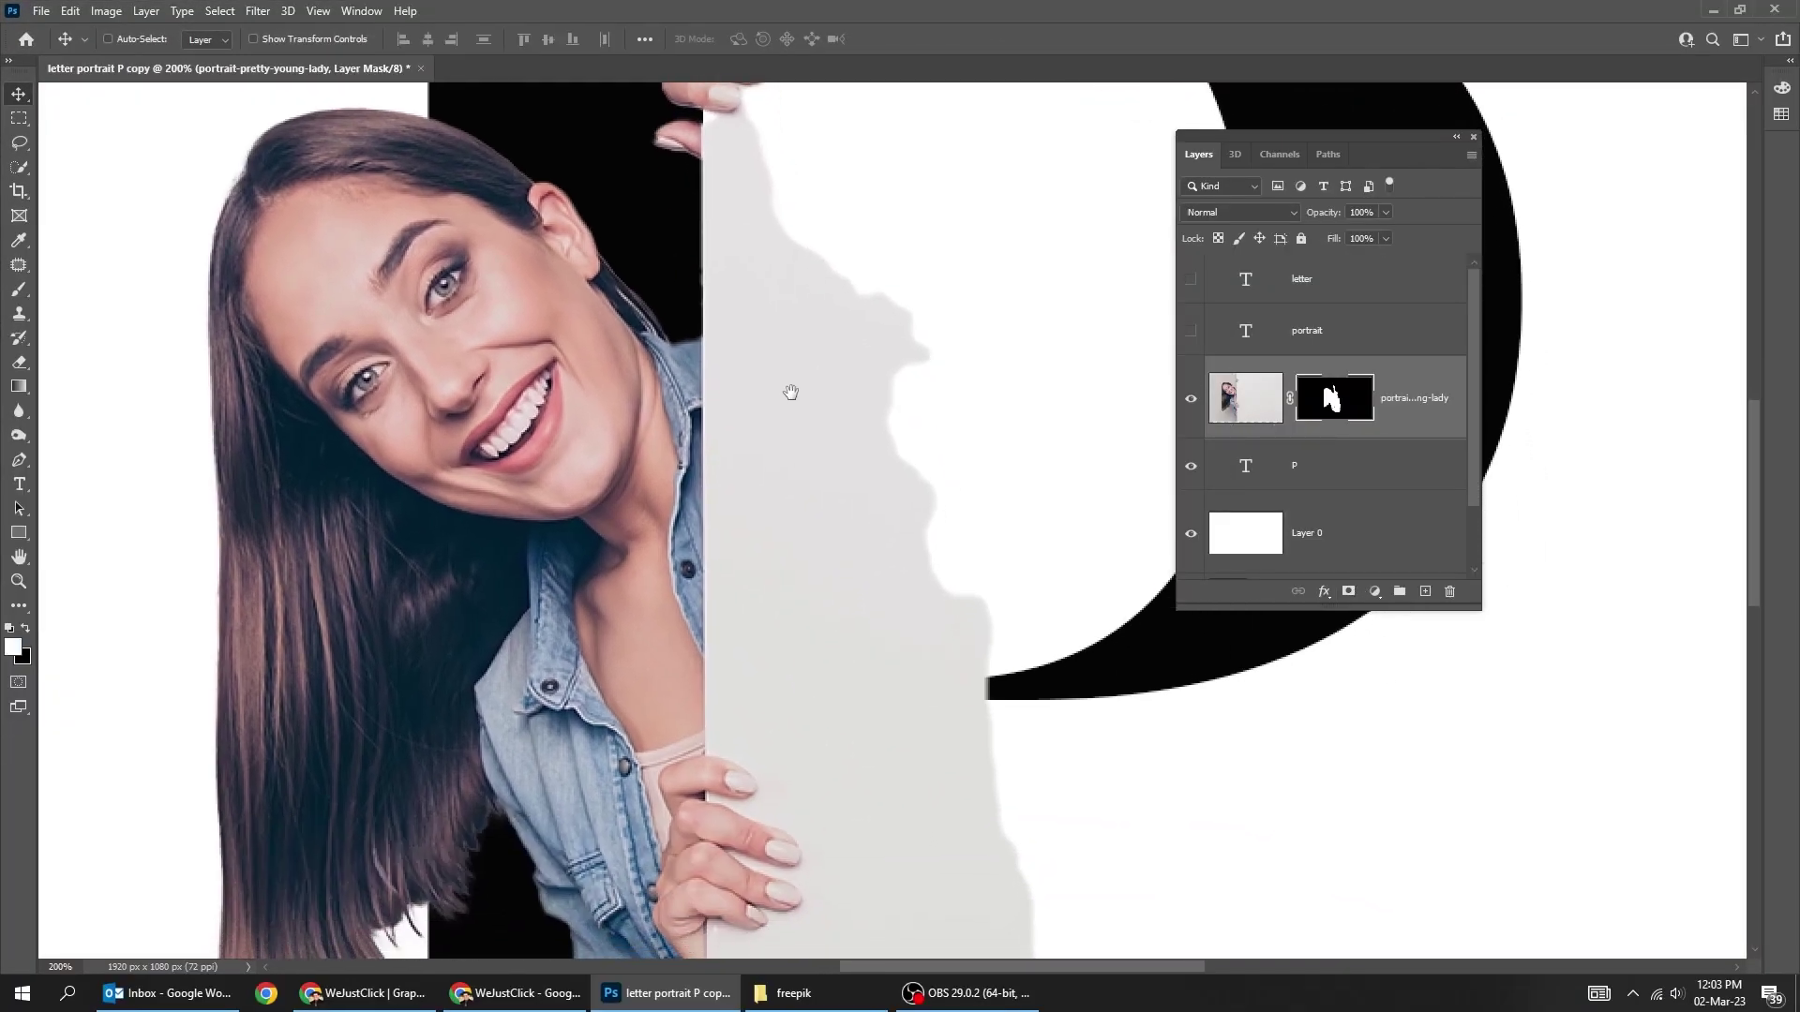
scroll(774, 662, up, 5)
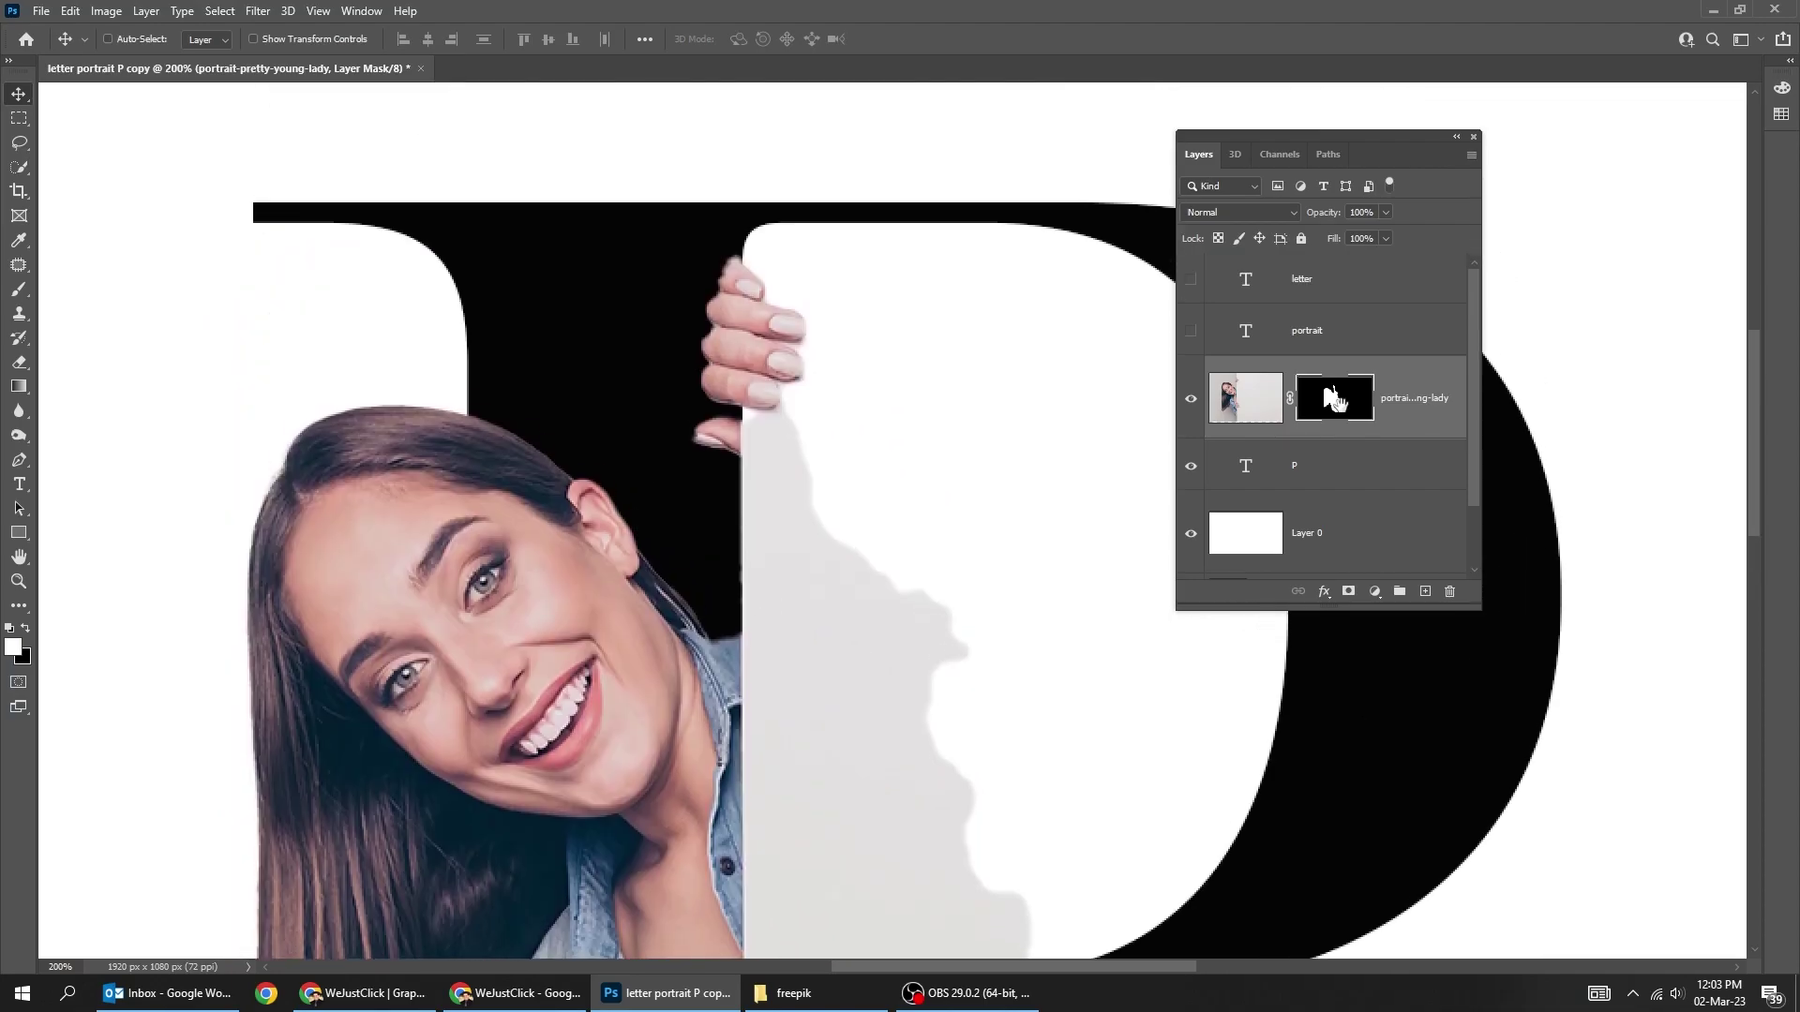
right_click(1346, 407)
click(1372, 443)
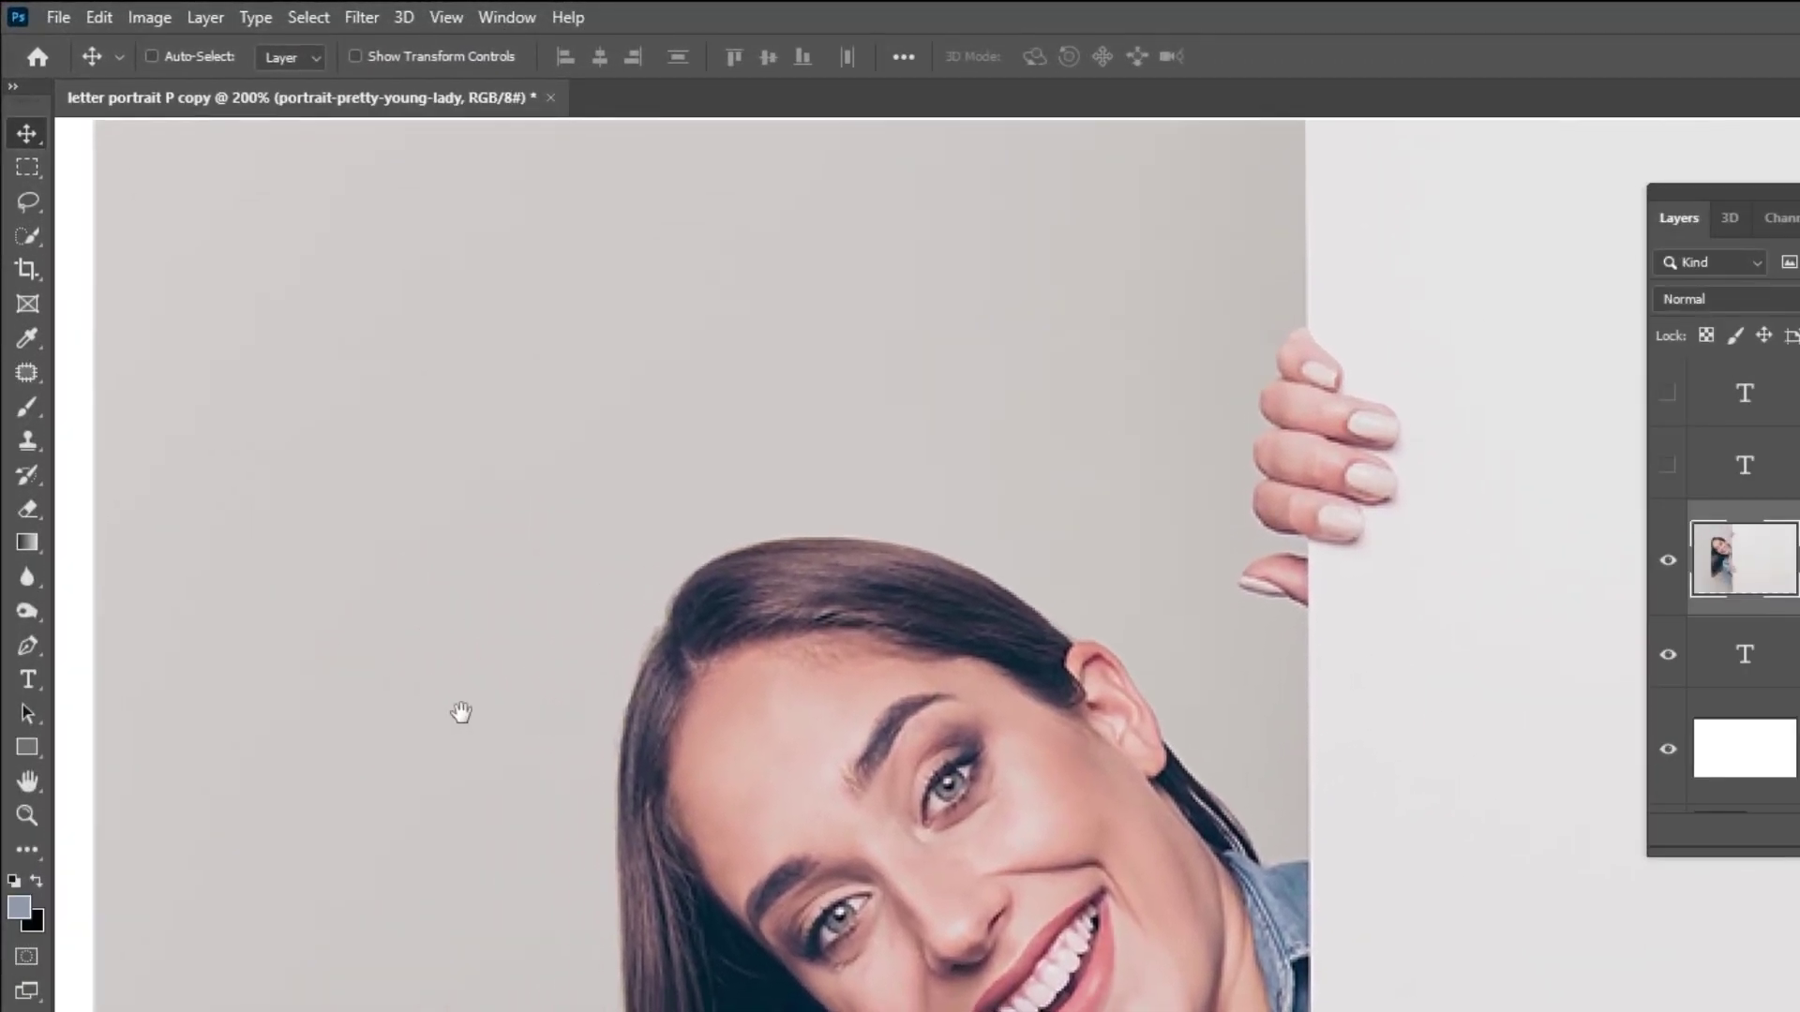
click(46, 650)
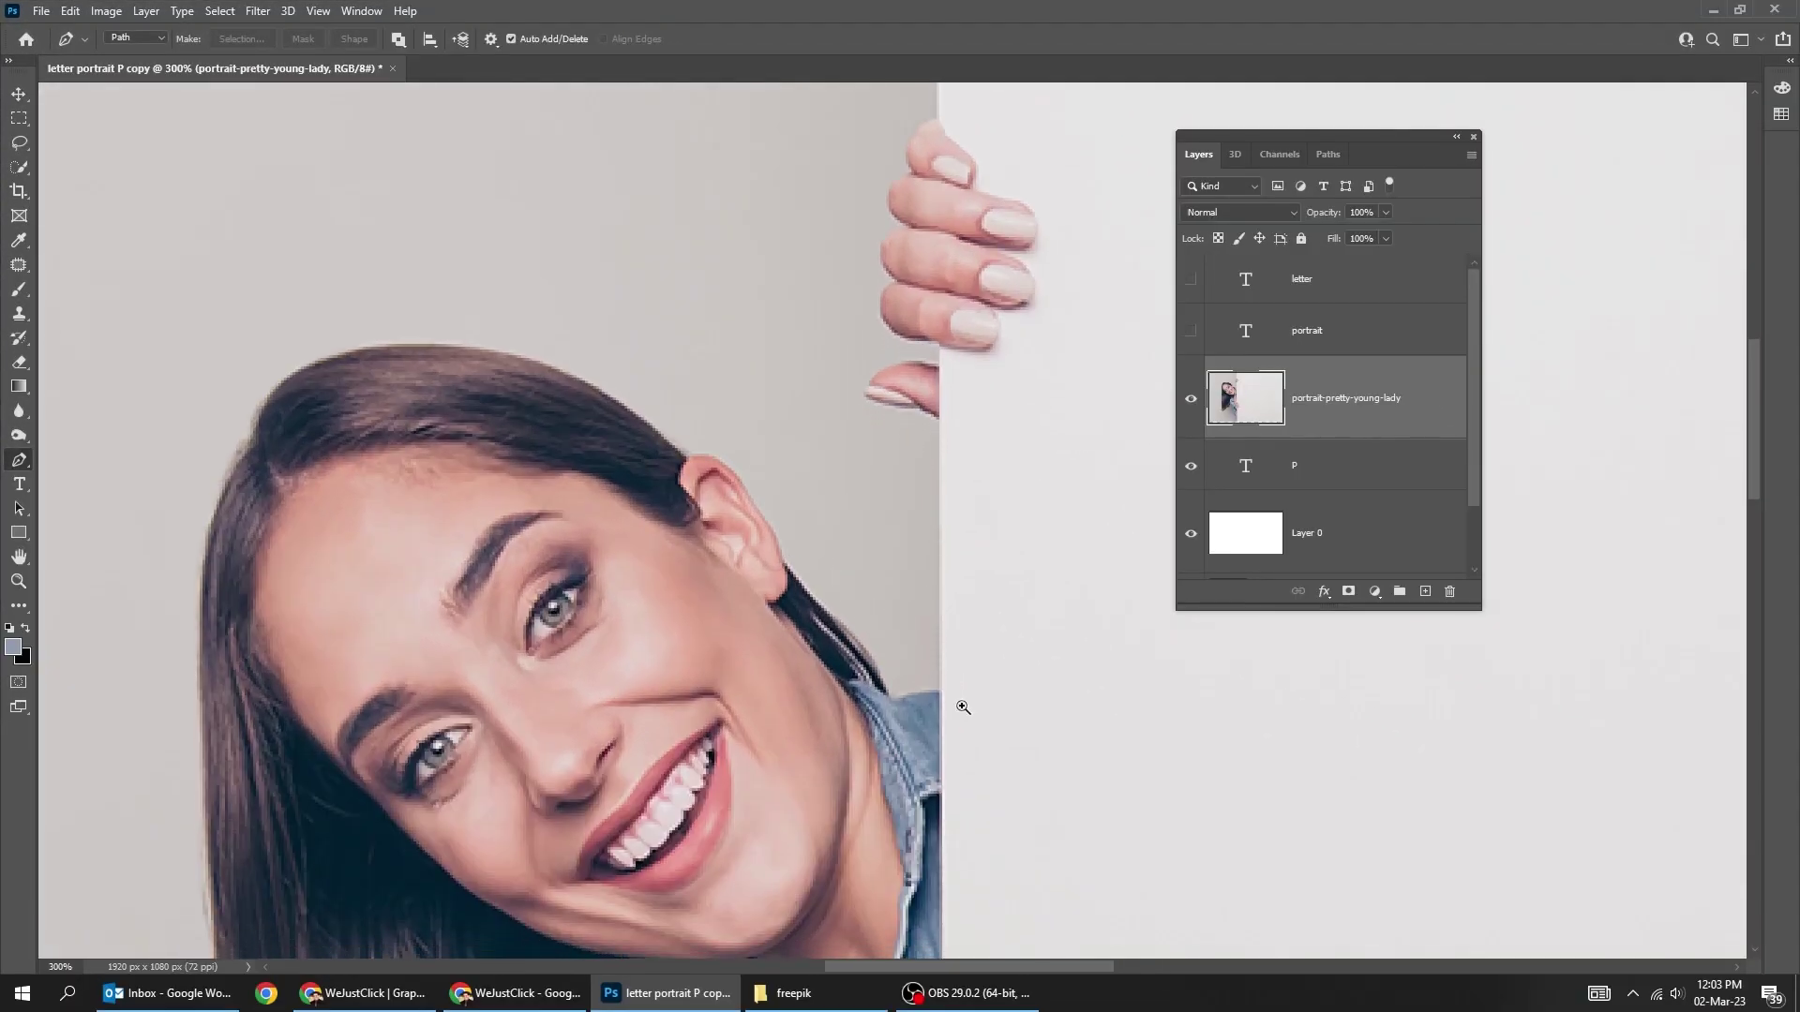
scroll(952, 689, up, 3)
drag(970, 613, 995, 484)
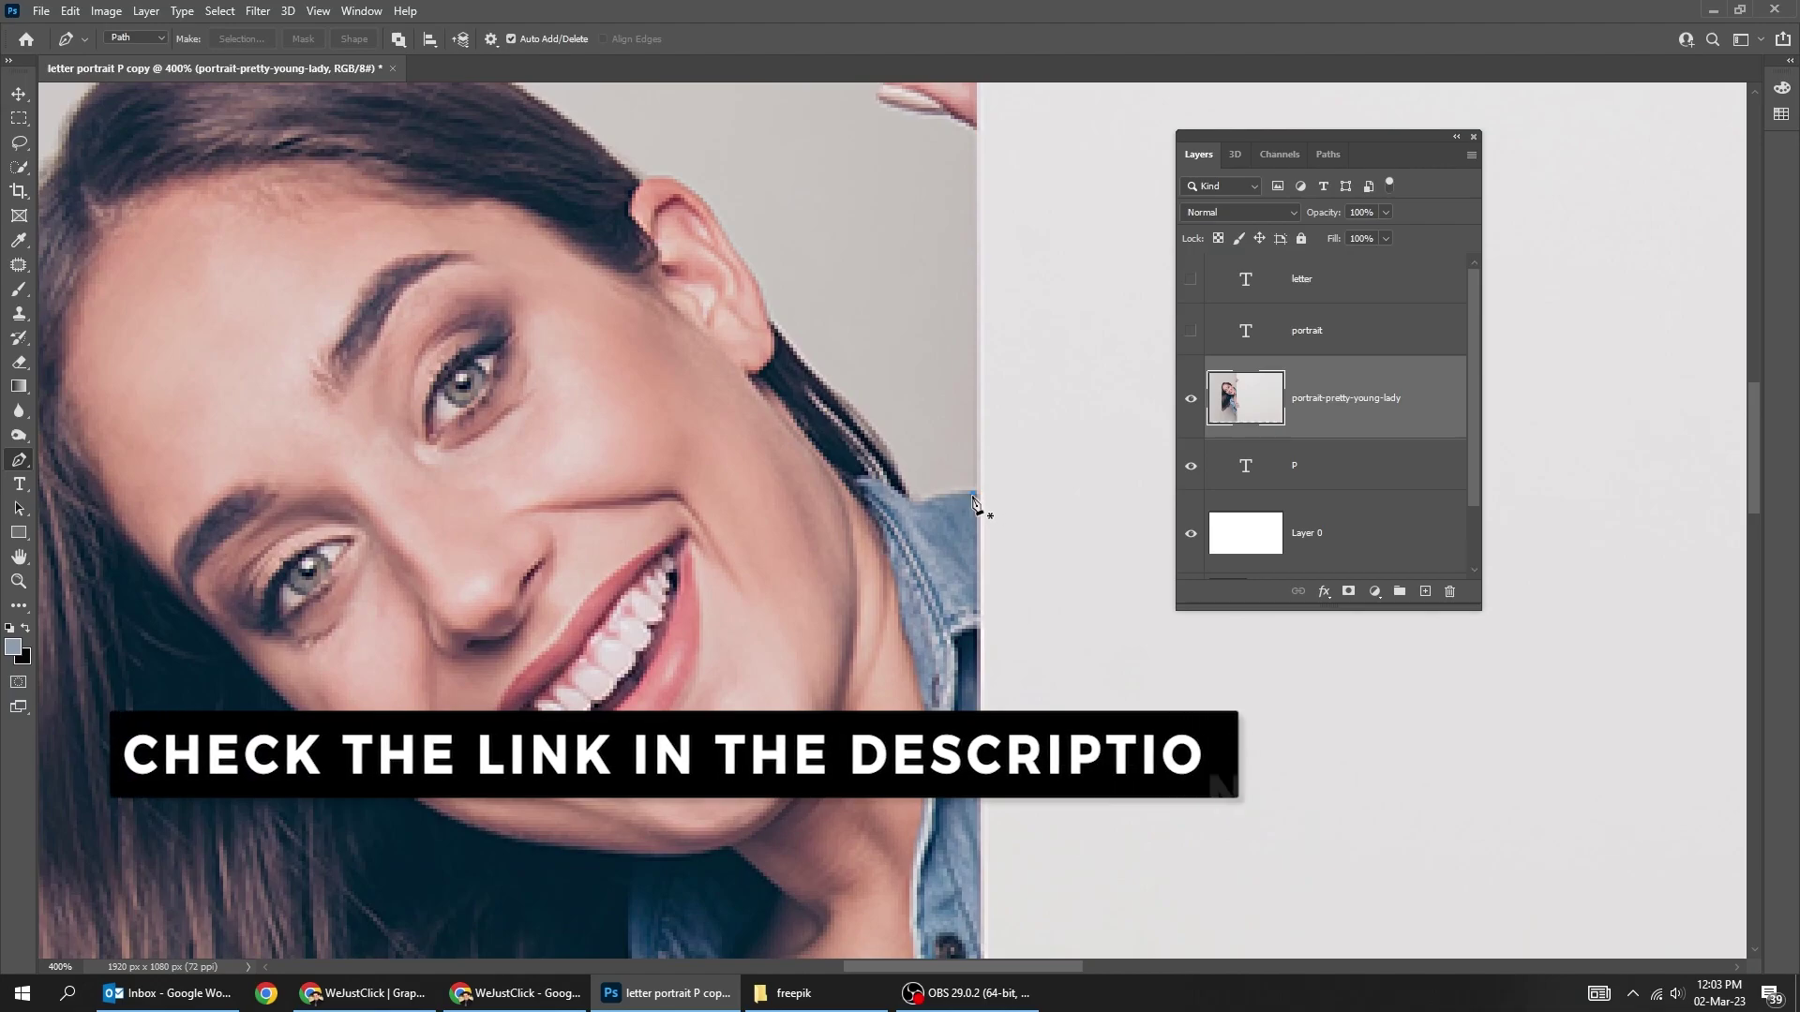
click(926, 501)
click(855, 429)
click(802, 363)
click(773, 327)
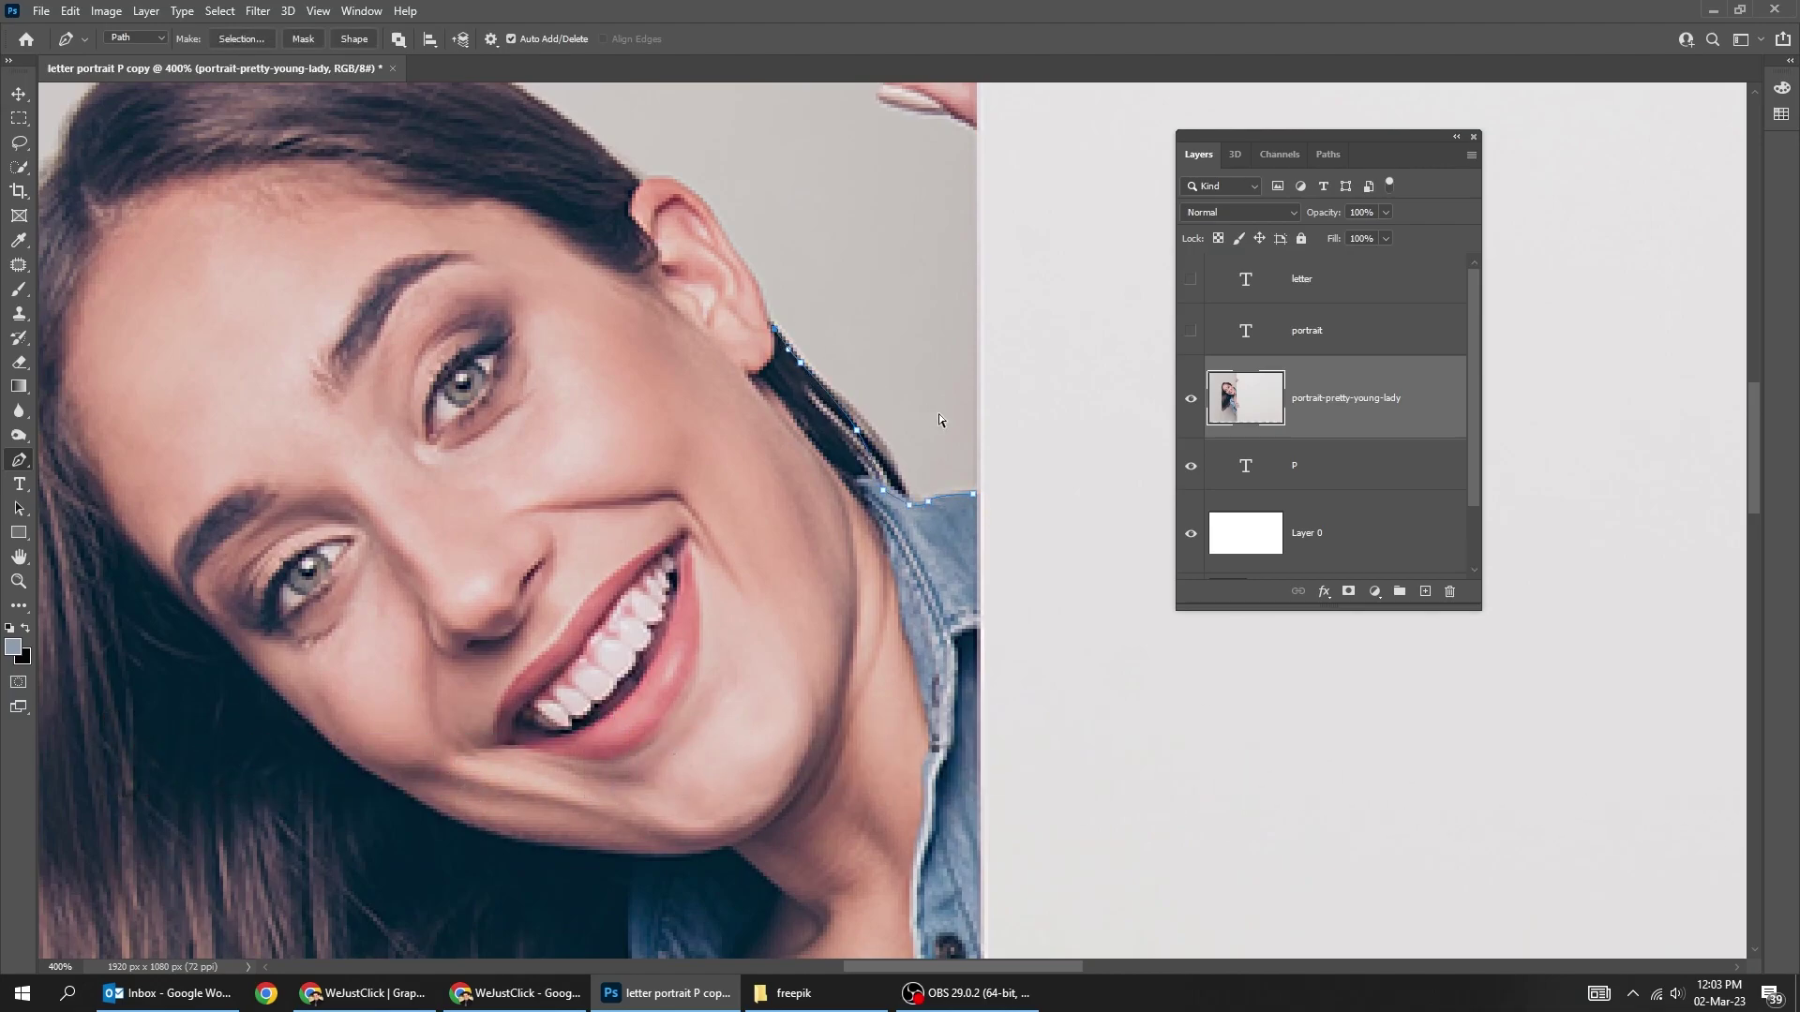
key(Escape)
- Move the masked portrait layer above the P layer and delete the unmasked portrait layer
key(ctrl+0)
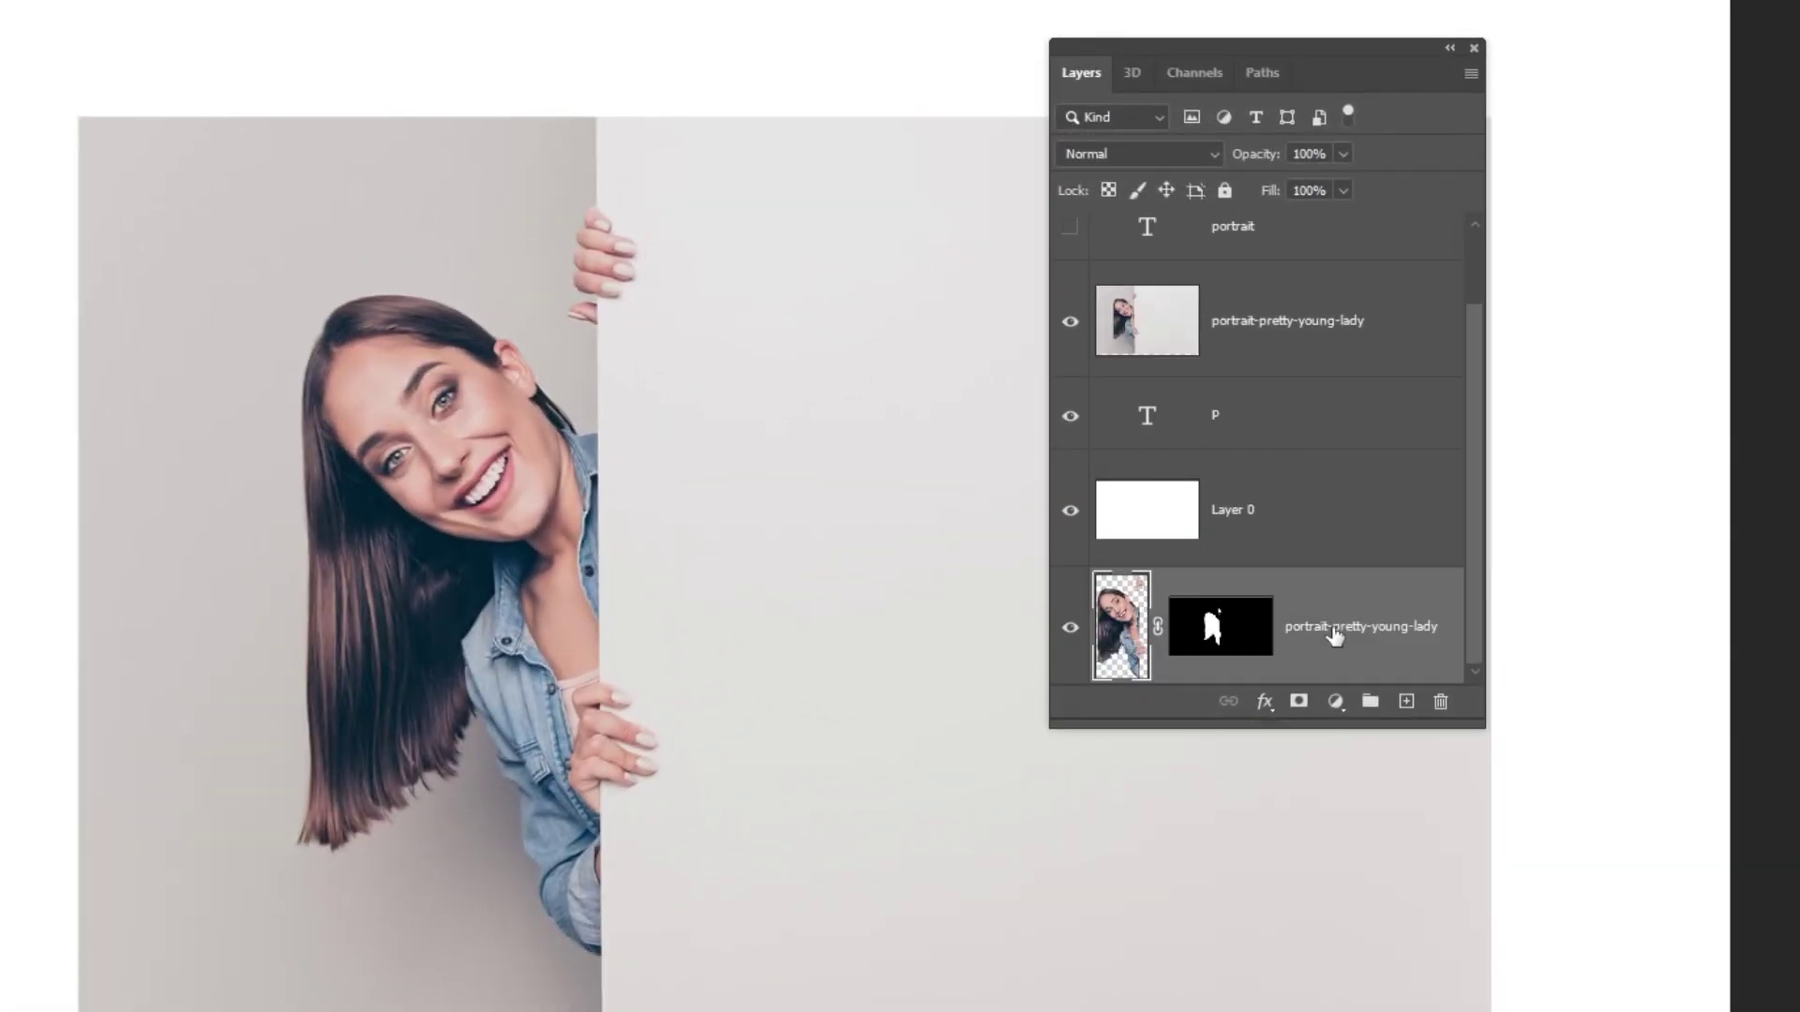
drag(1333, 635, 1321, 411)
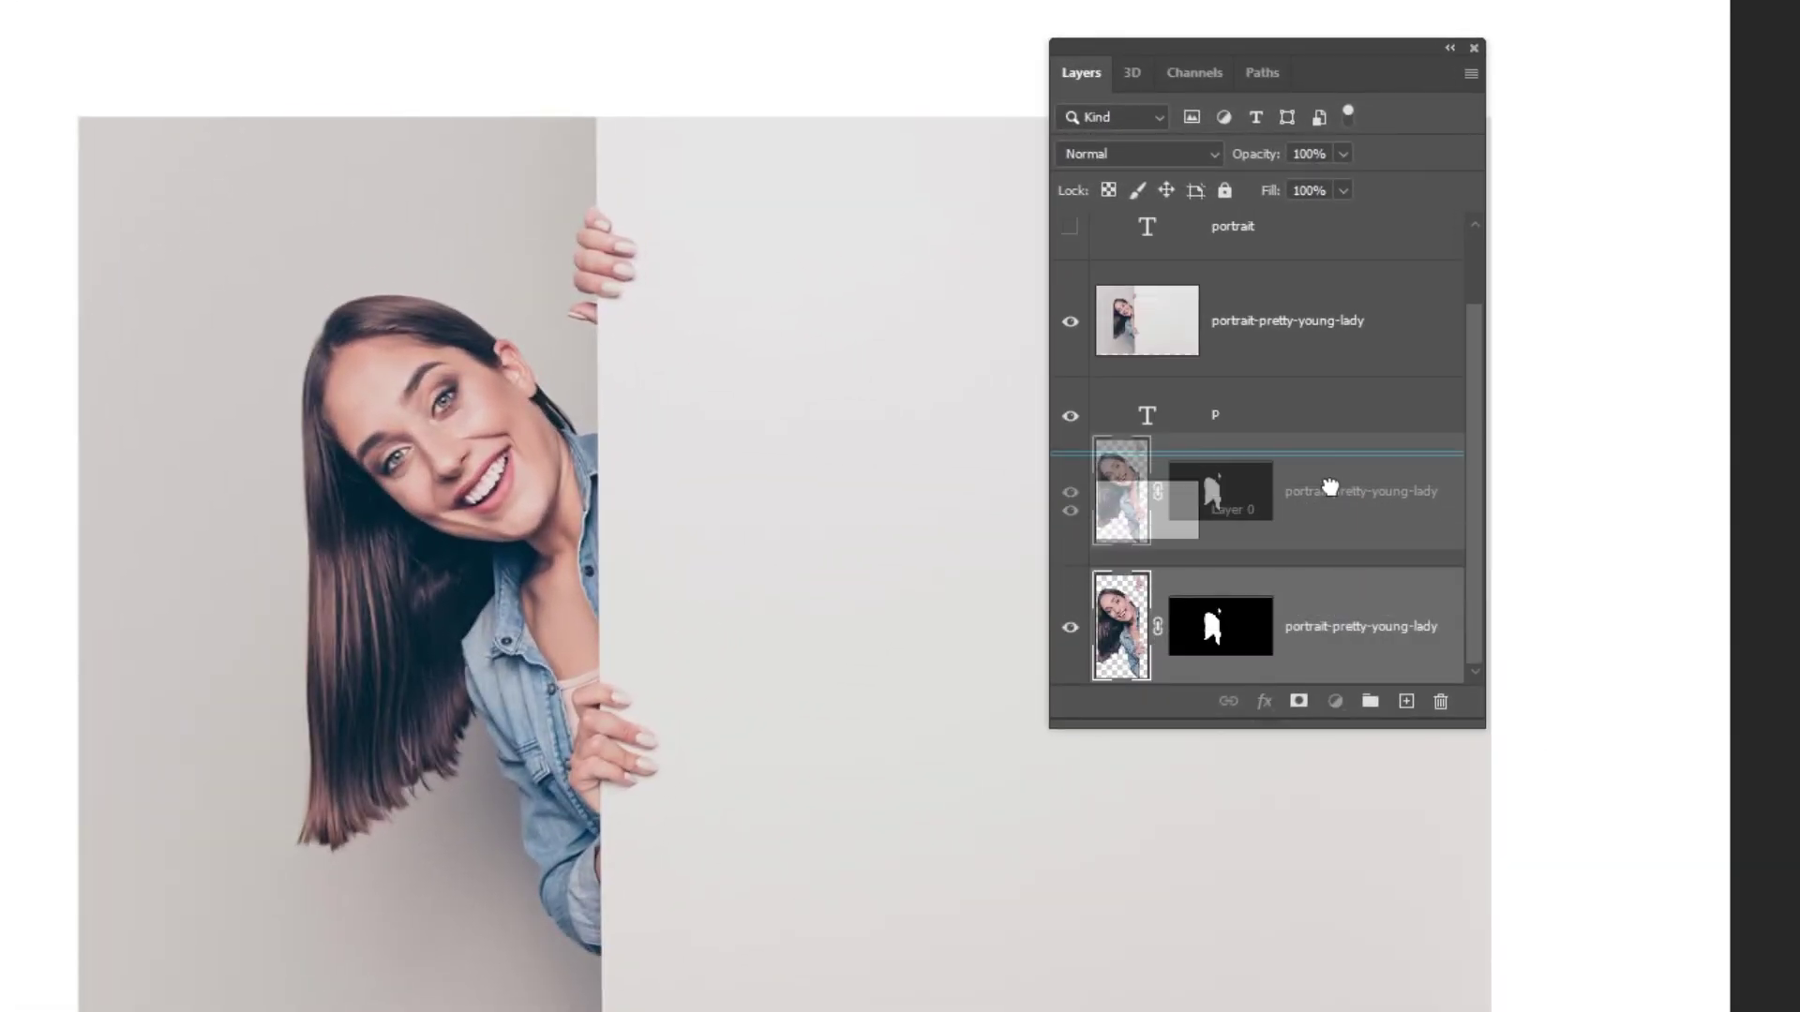
click(1310, 359)
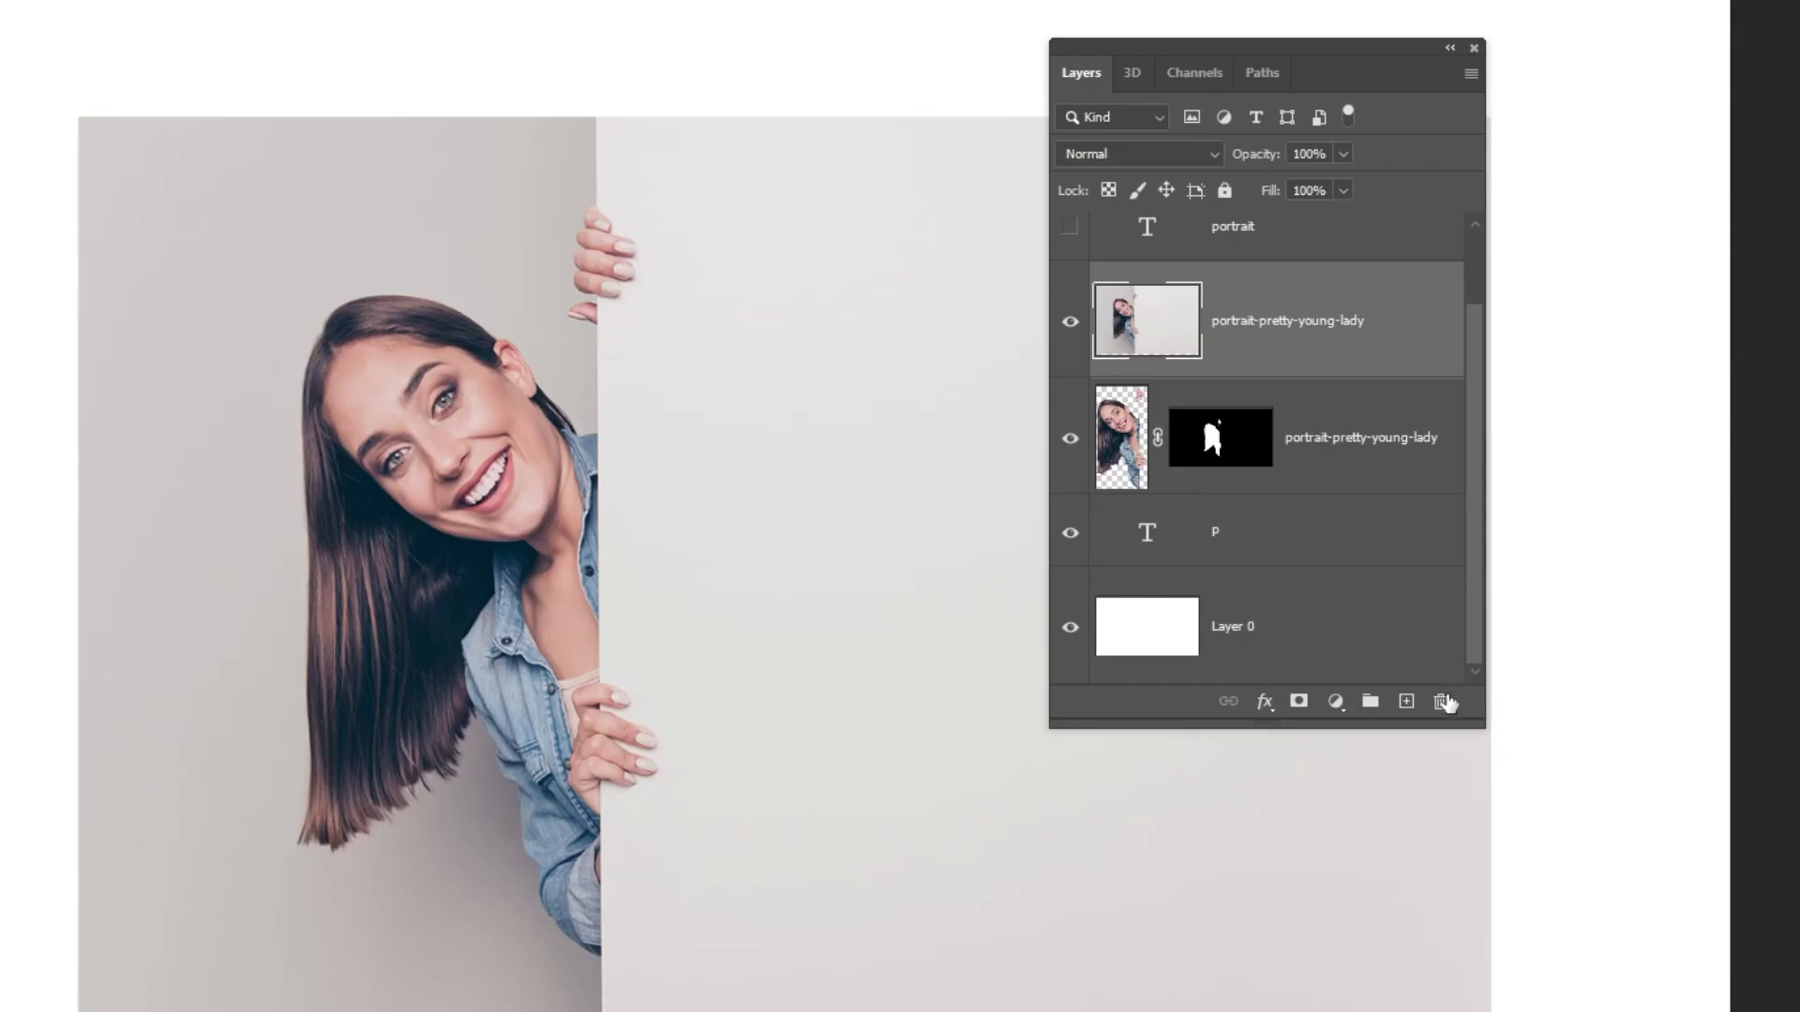
click(1440, 702)
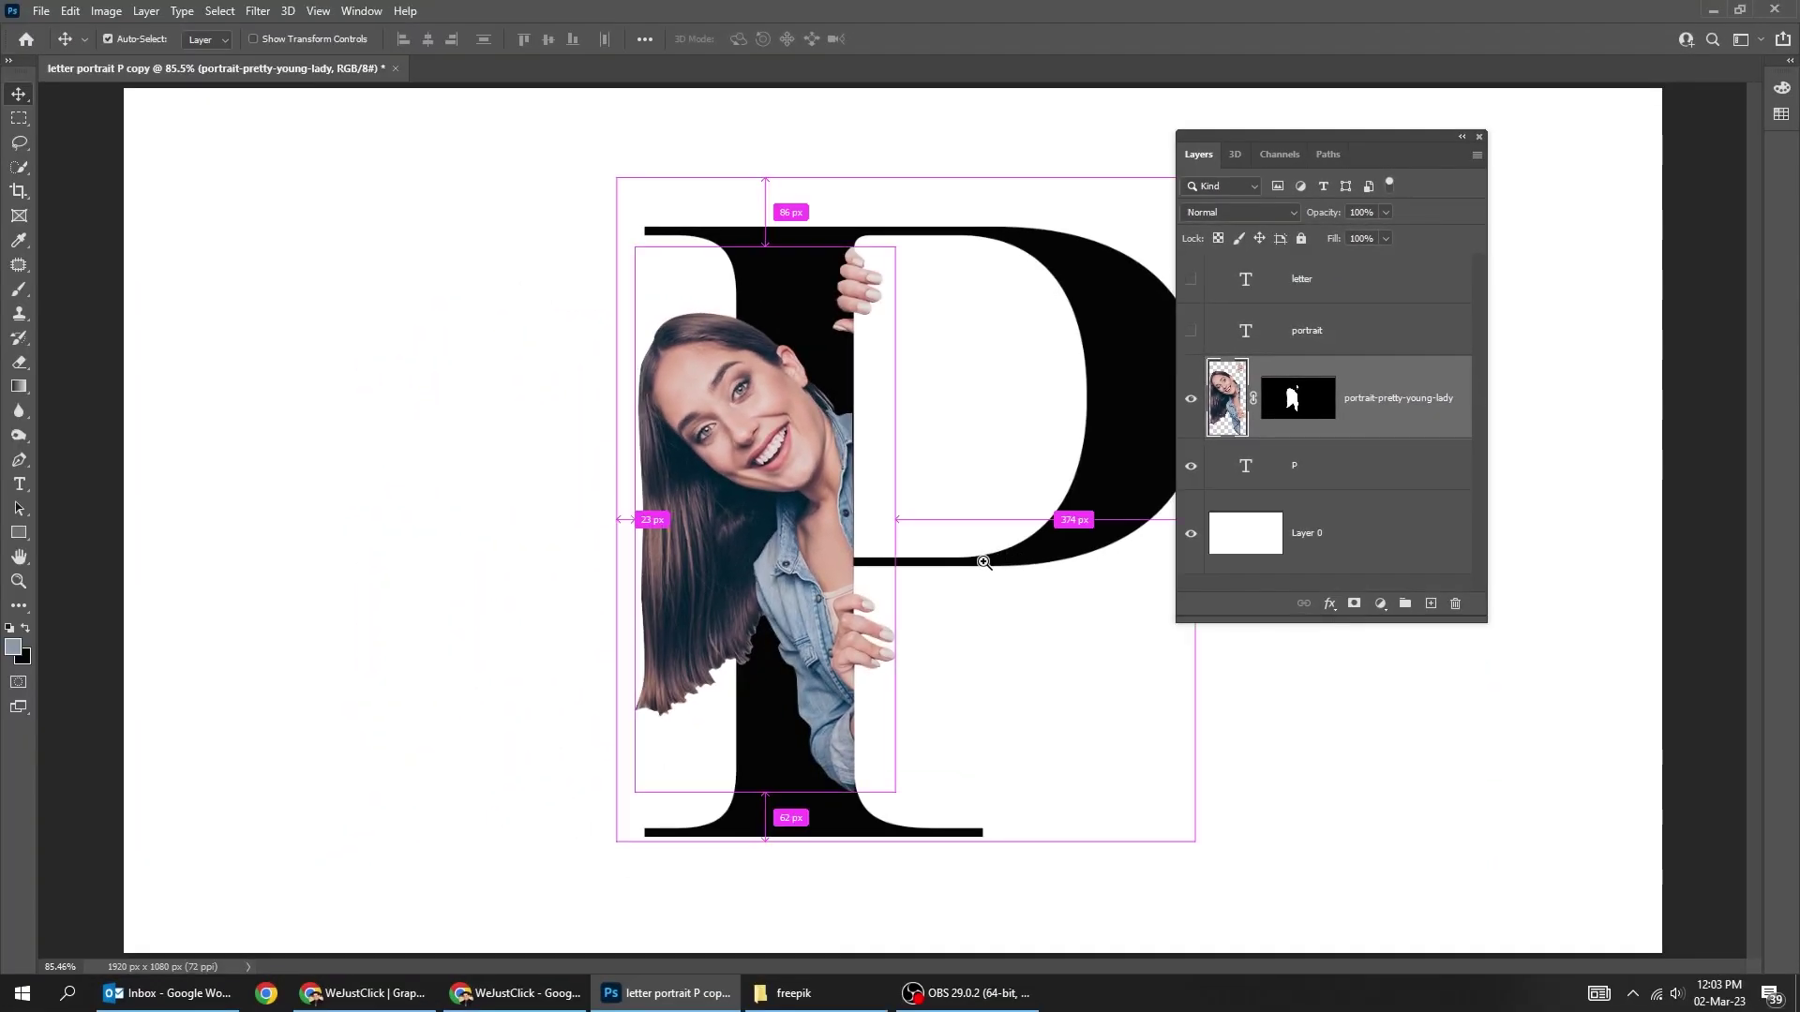
scroll(831, 482, up, 3)
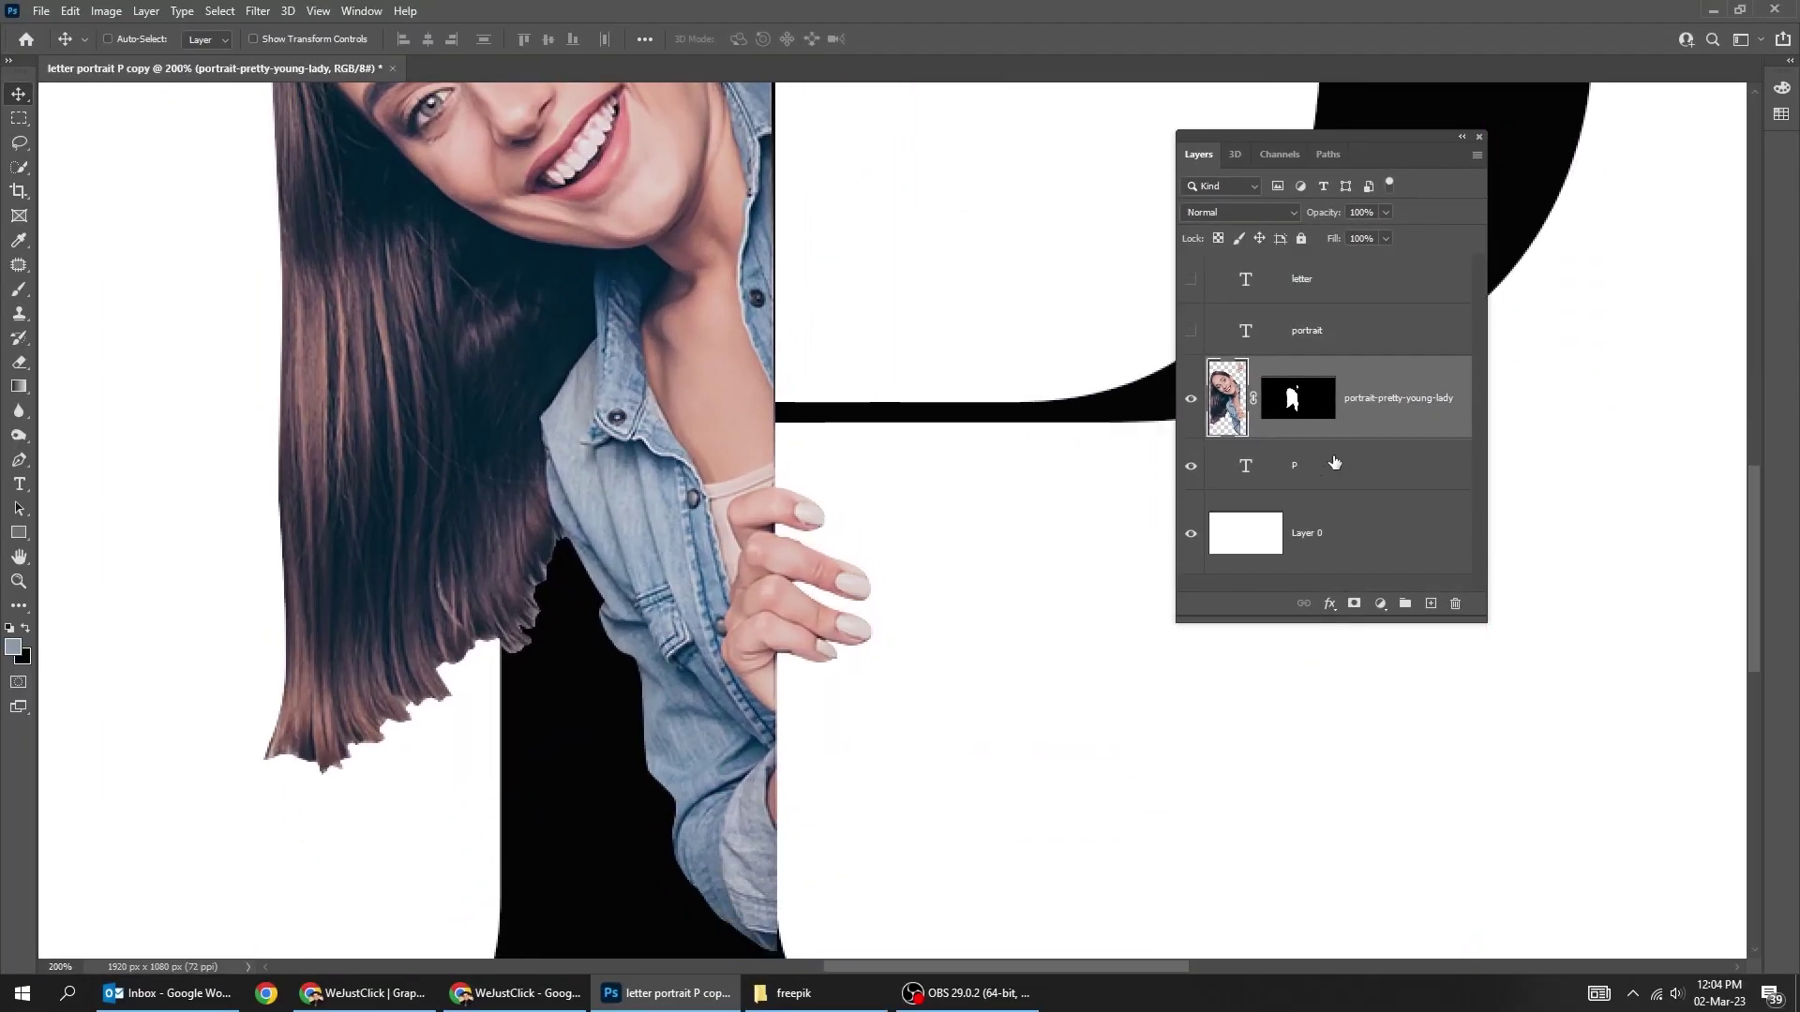
- Change the P text layer's colour to #8e9cad and commit the text edit
key(alt+bracketleft)
key(t)
click(882, 332)
click(750, 39)
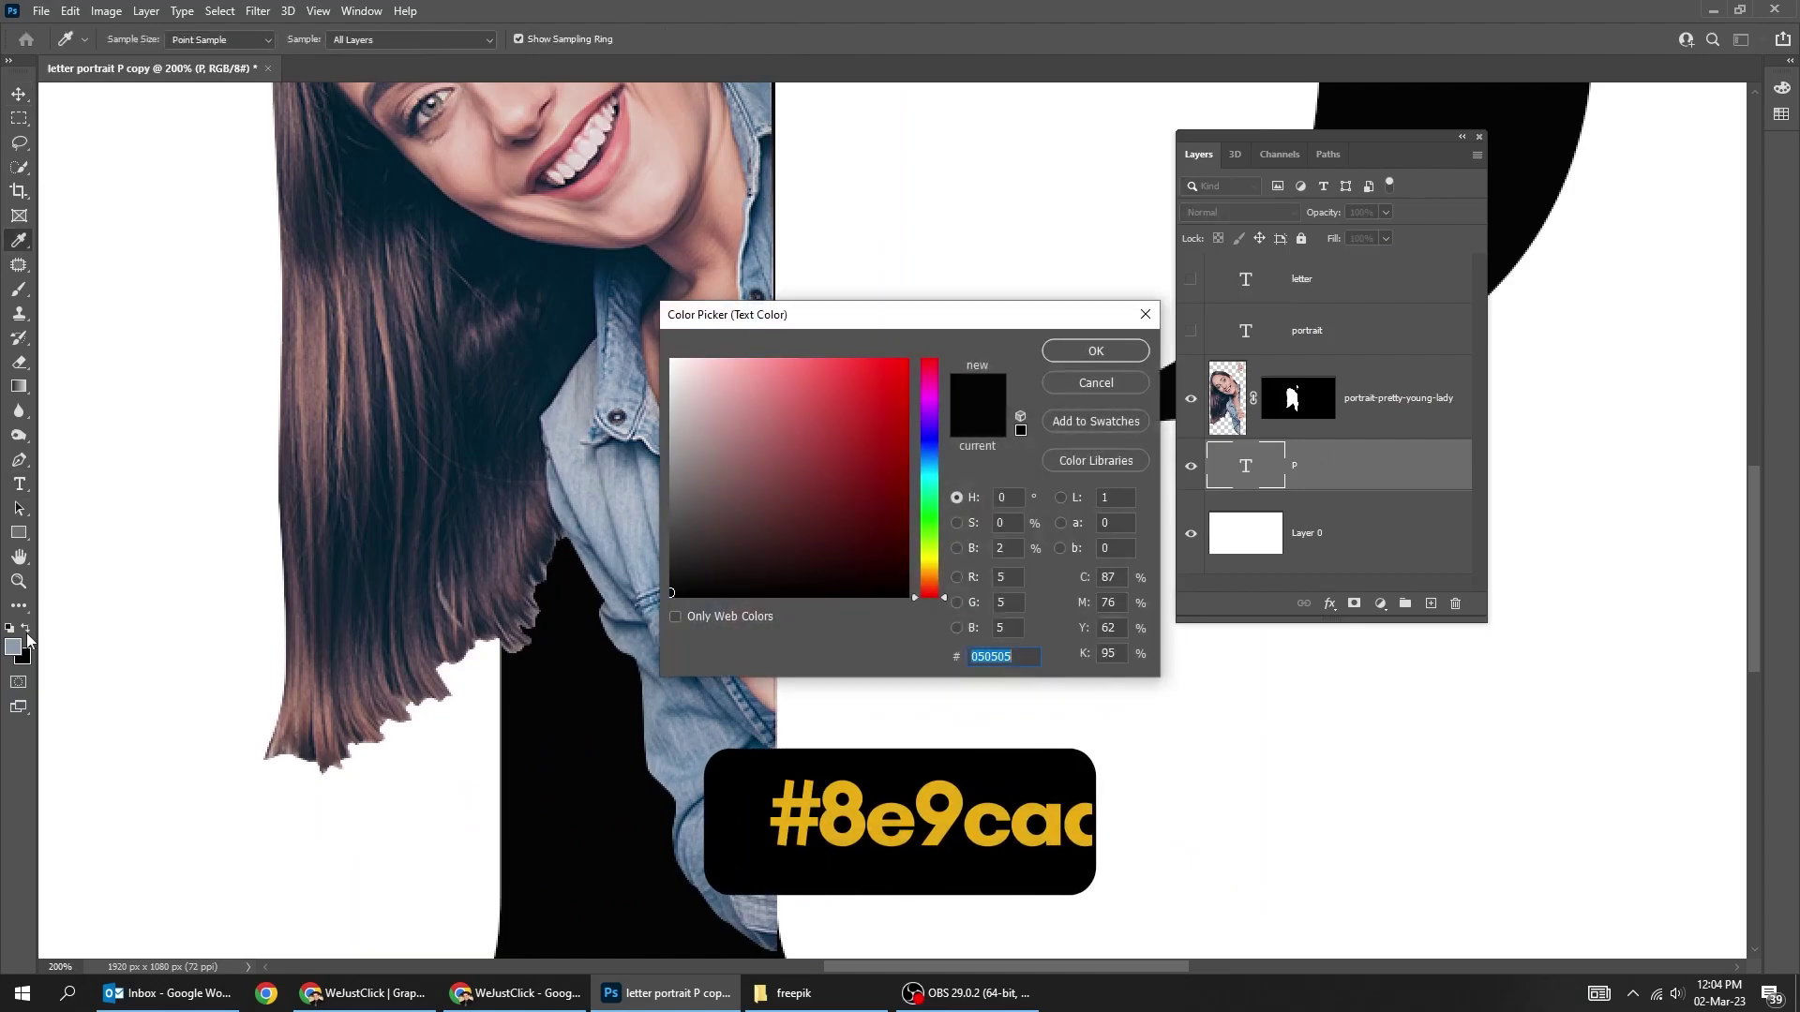
text(8e9cad)
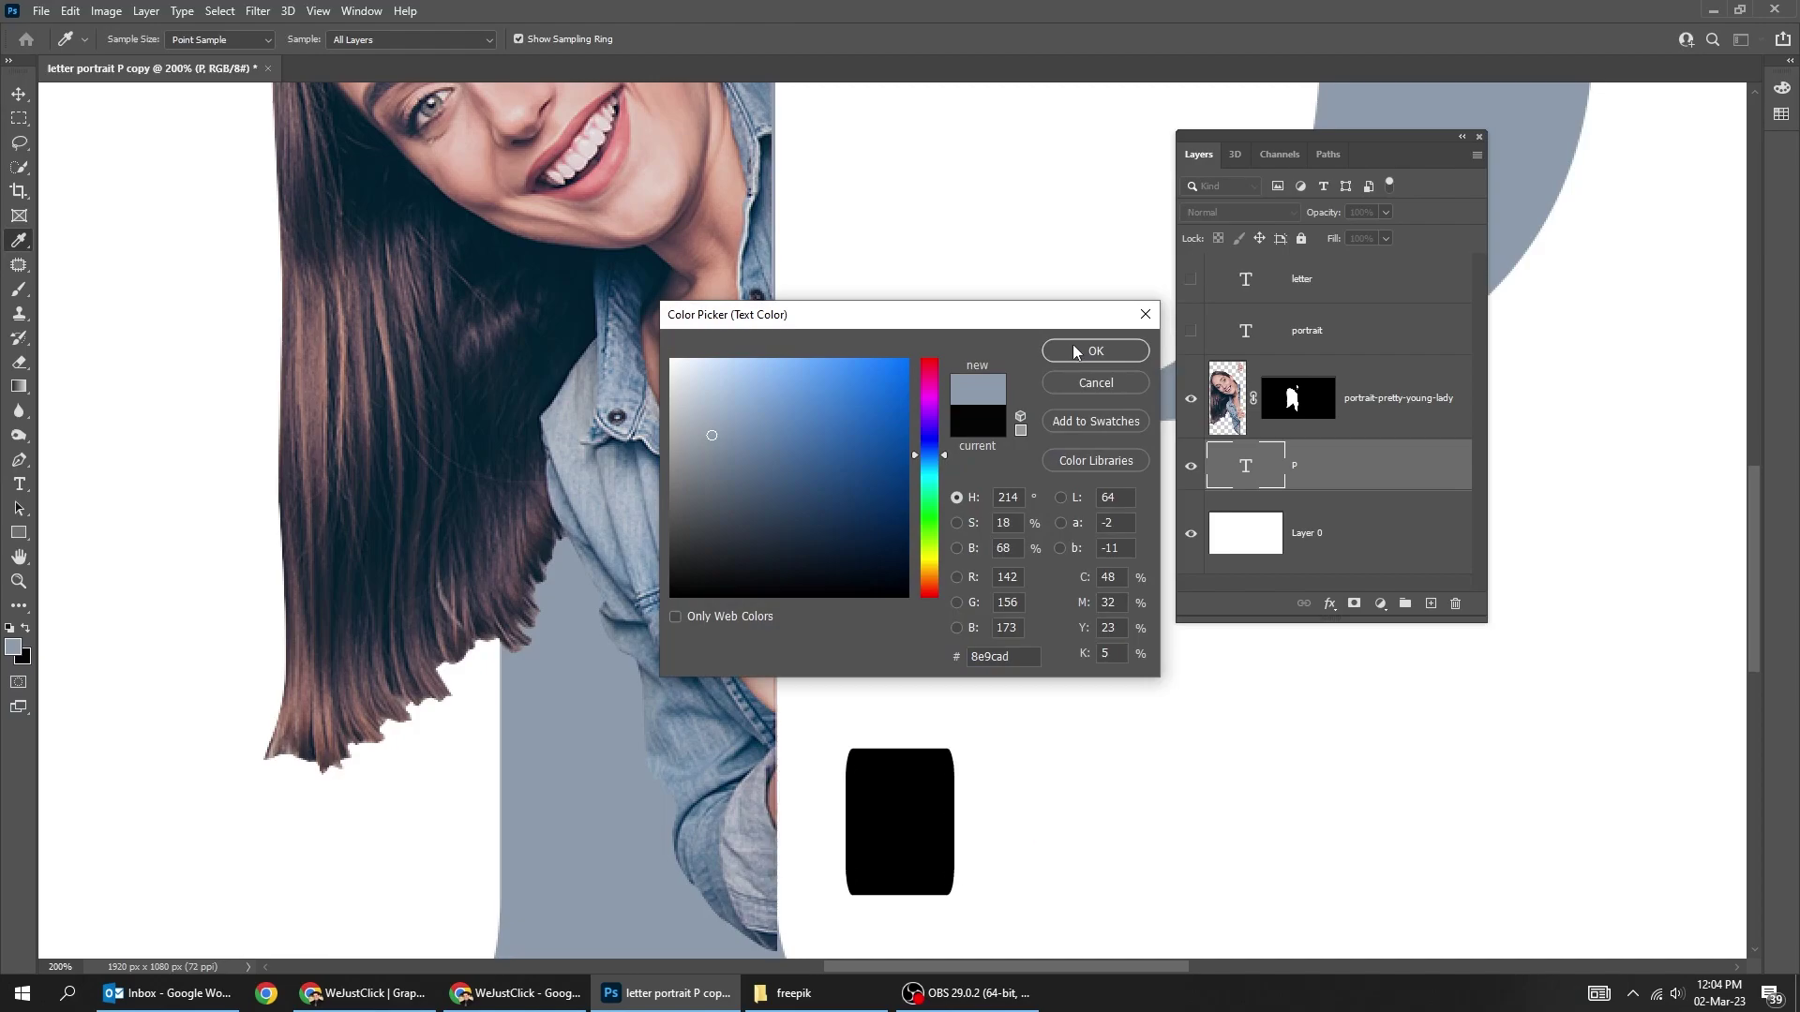
click(1072, 345)
key(ctrl+Return)
key(ctrl+1)
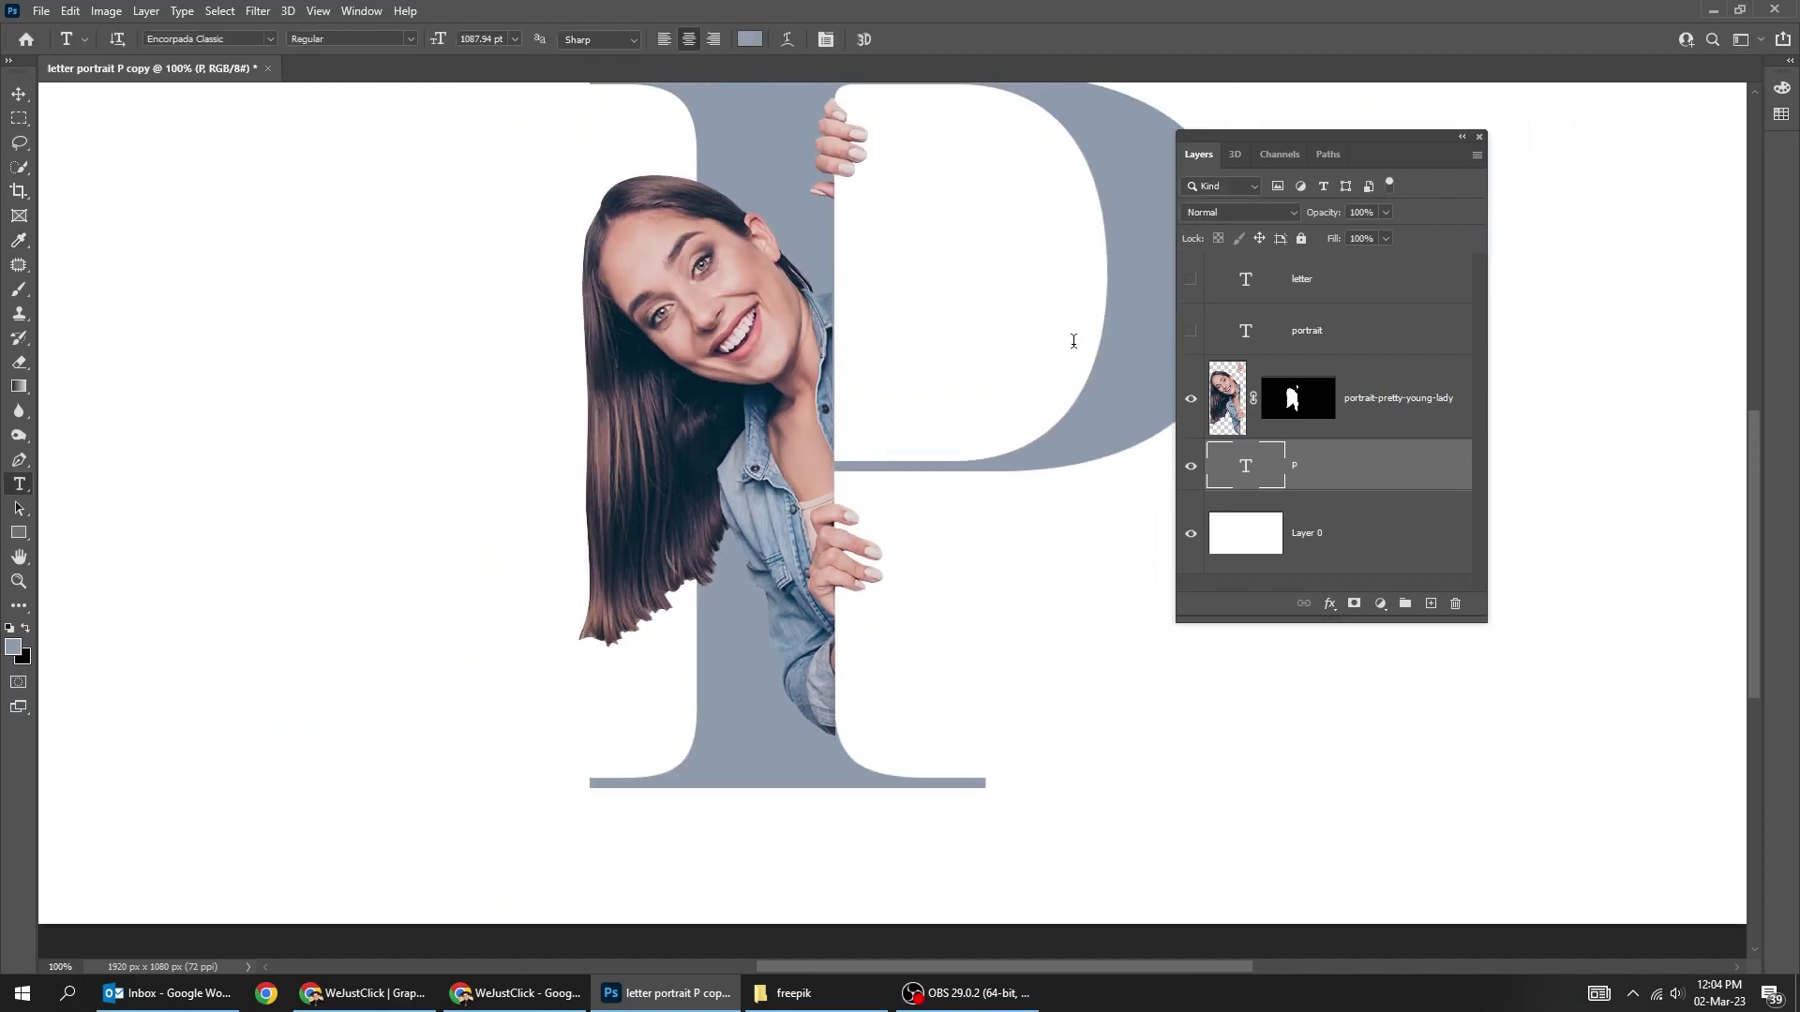
key(v)
drag(915, 435, 792, 548)
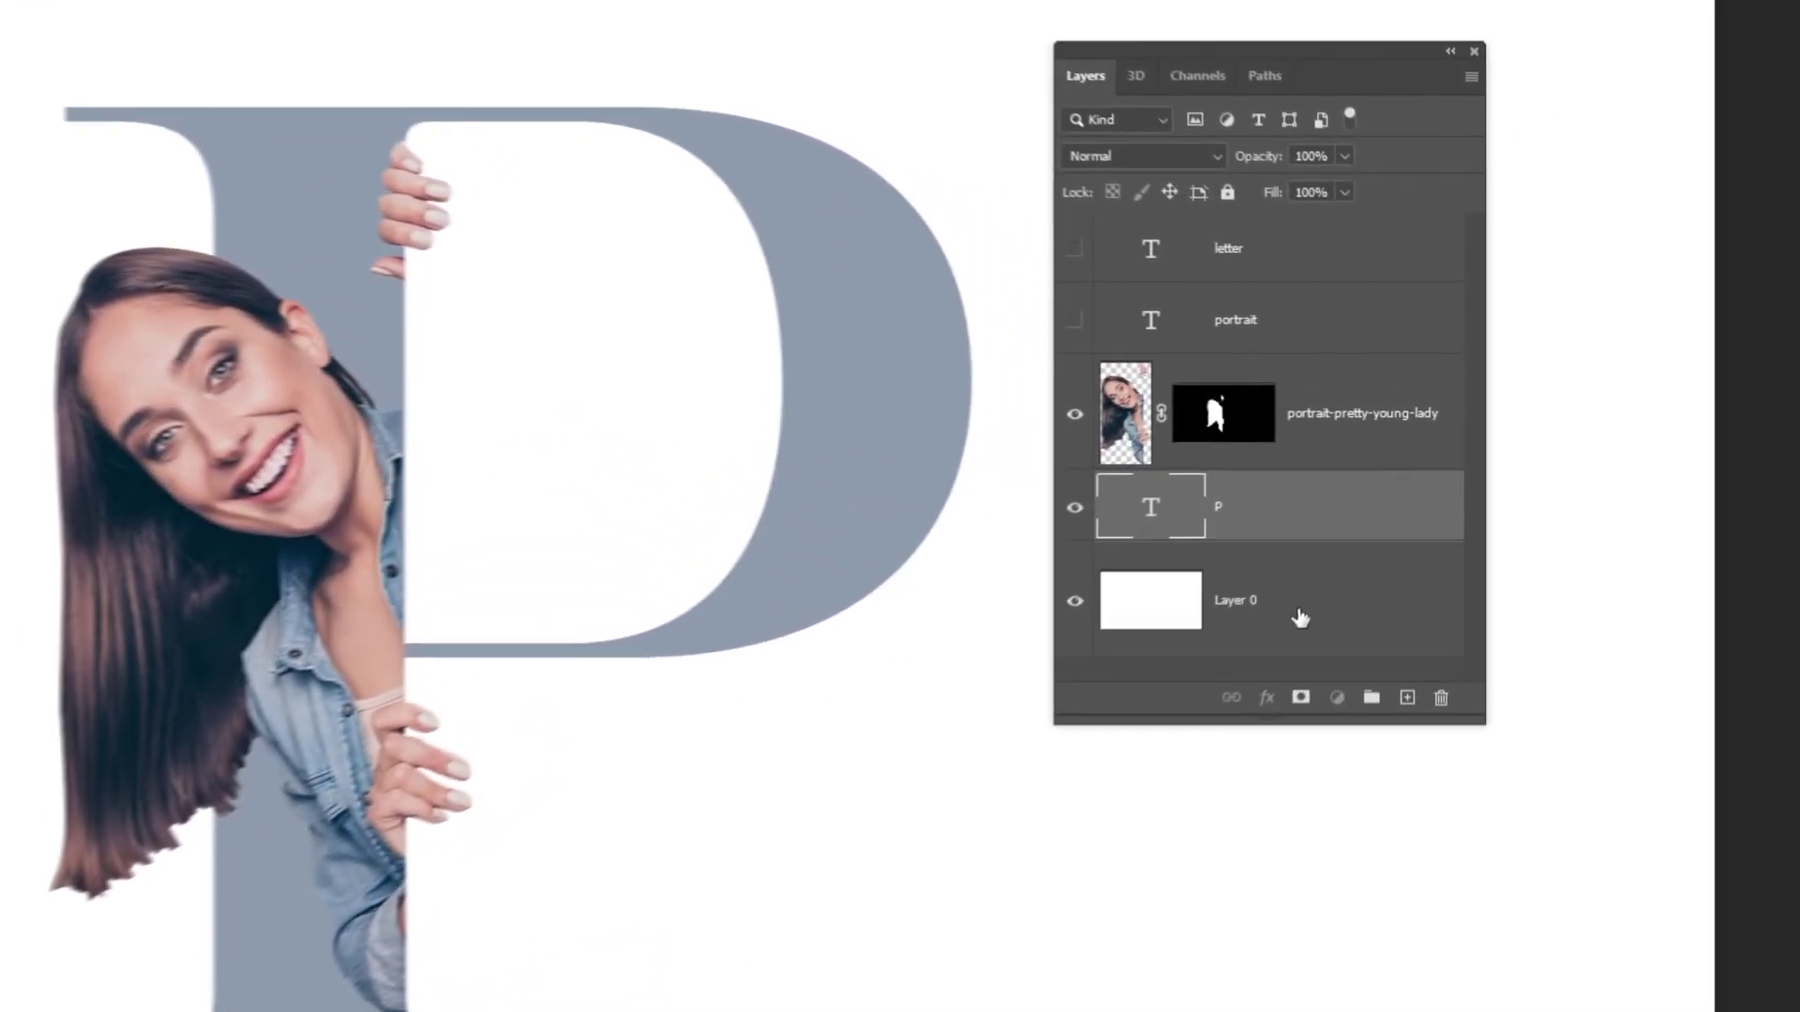
- Add a reversed radial Gradient fill layer above the white background
click(1359, 534)
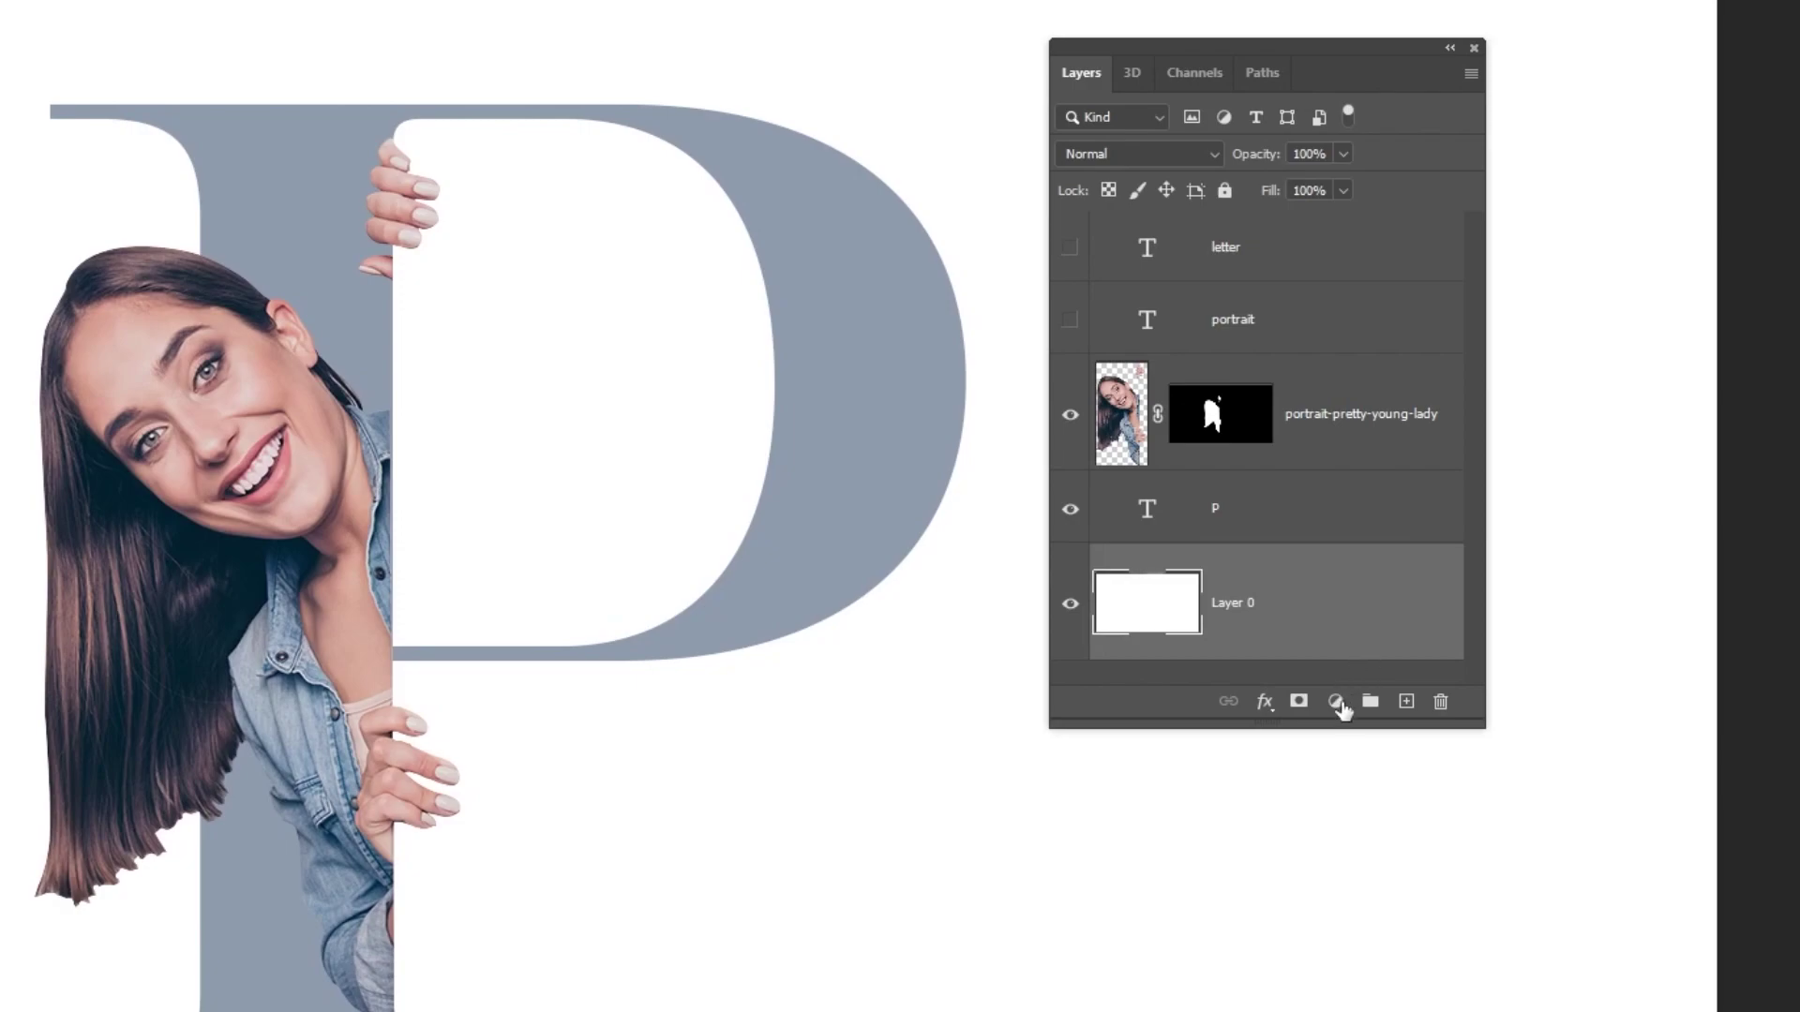
click(1340, 707)
click(1366, 747)
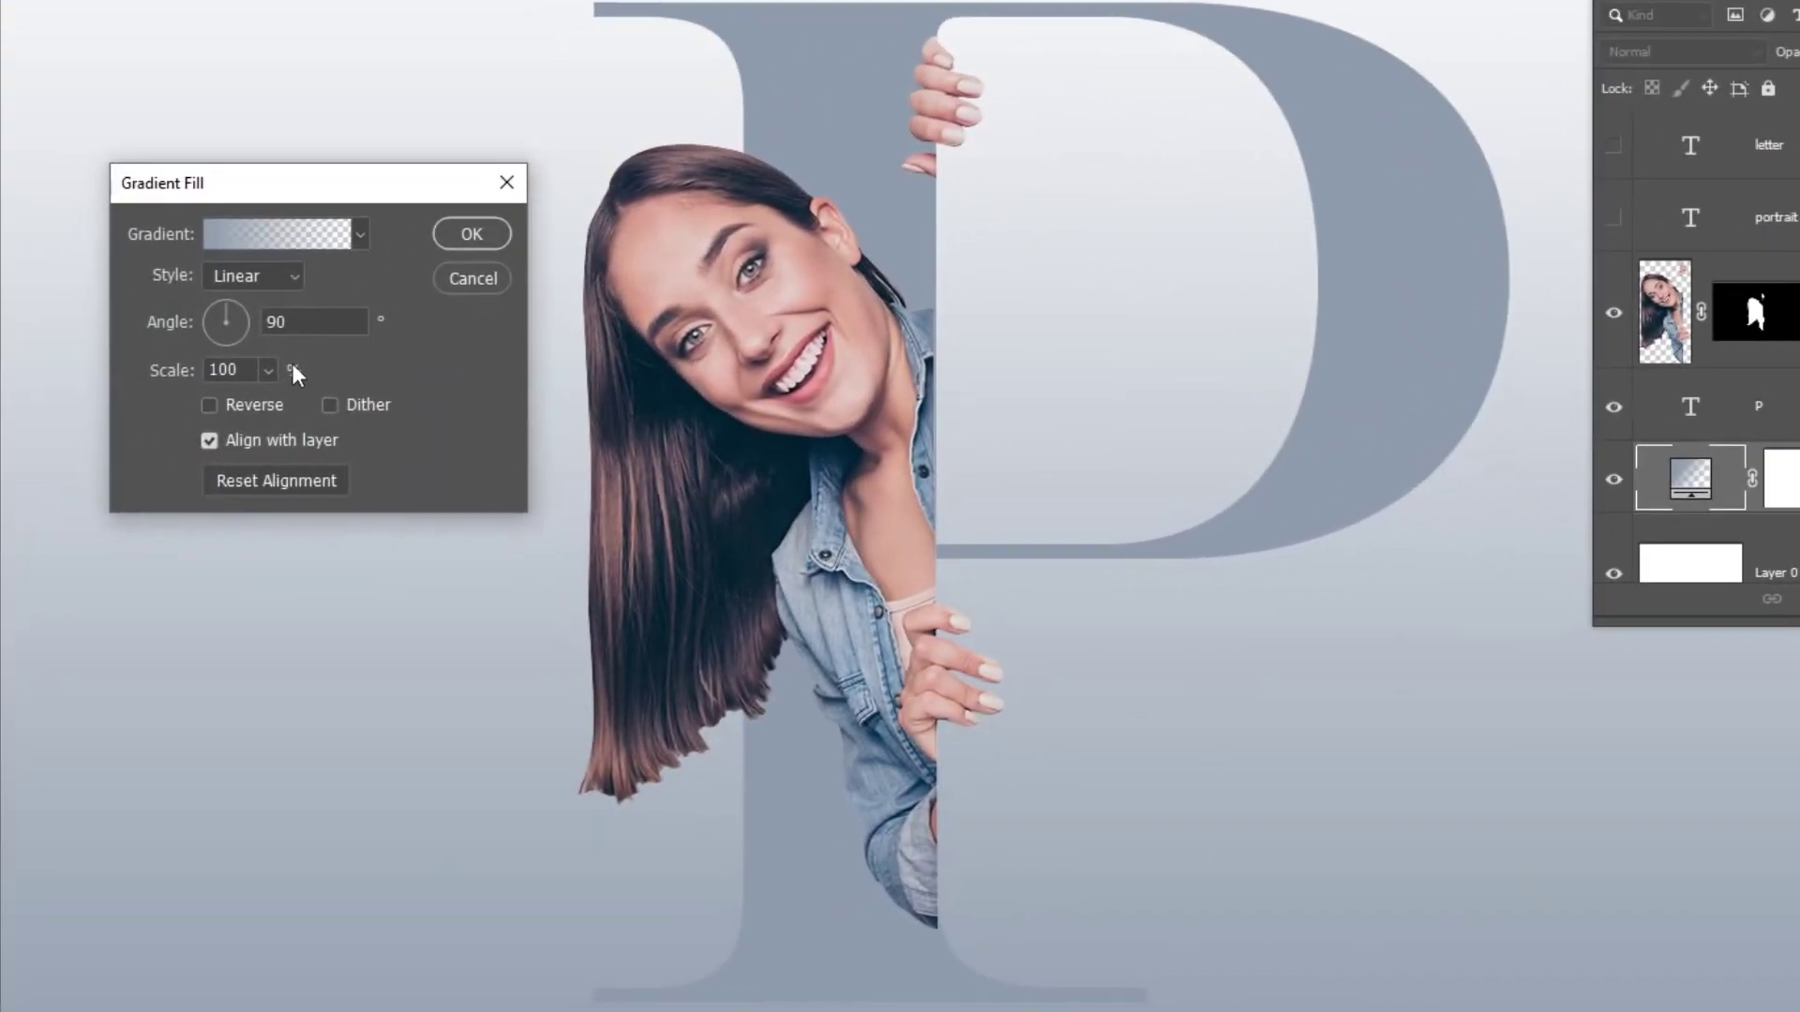
click(259, 279)
click(275, 325)
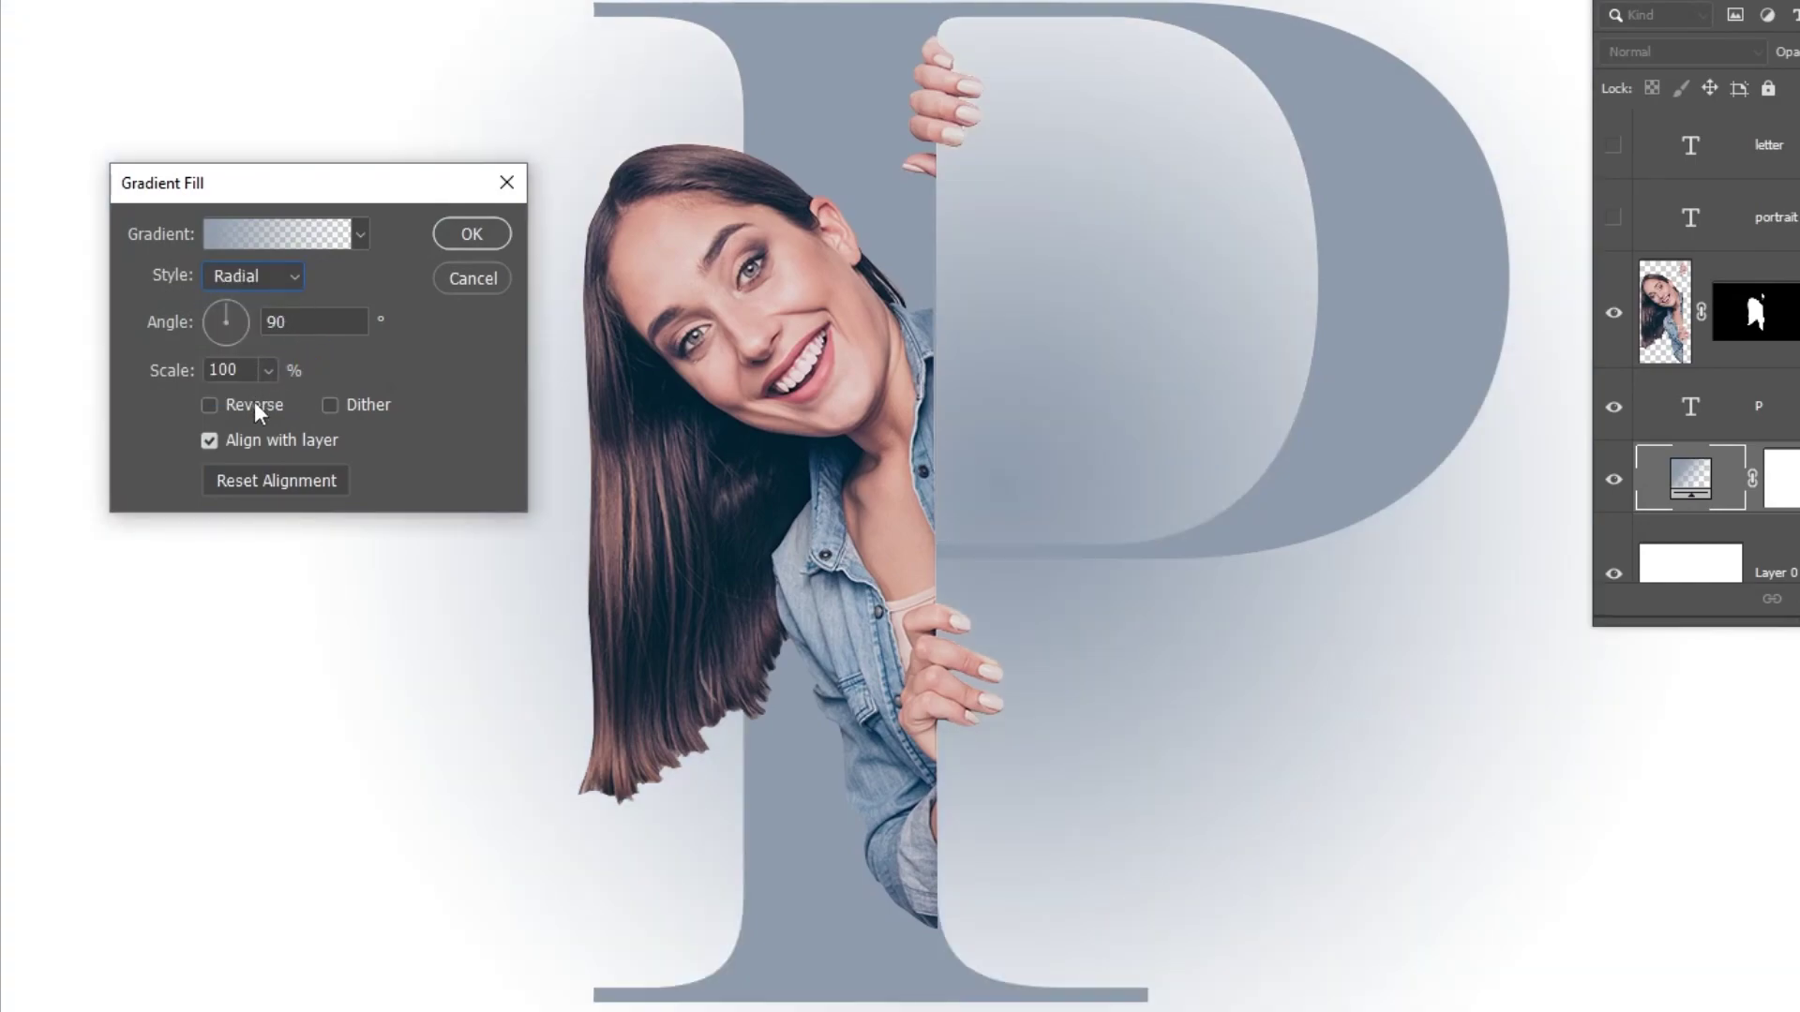
click(212, 406)
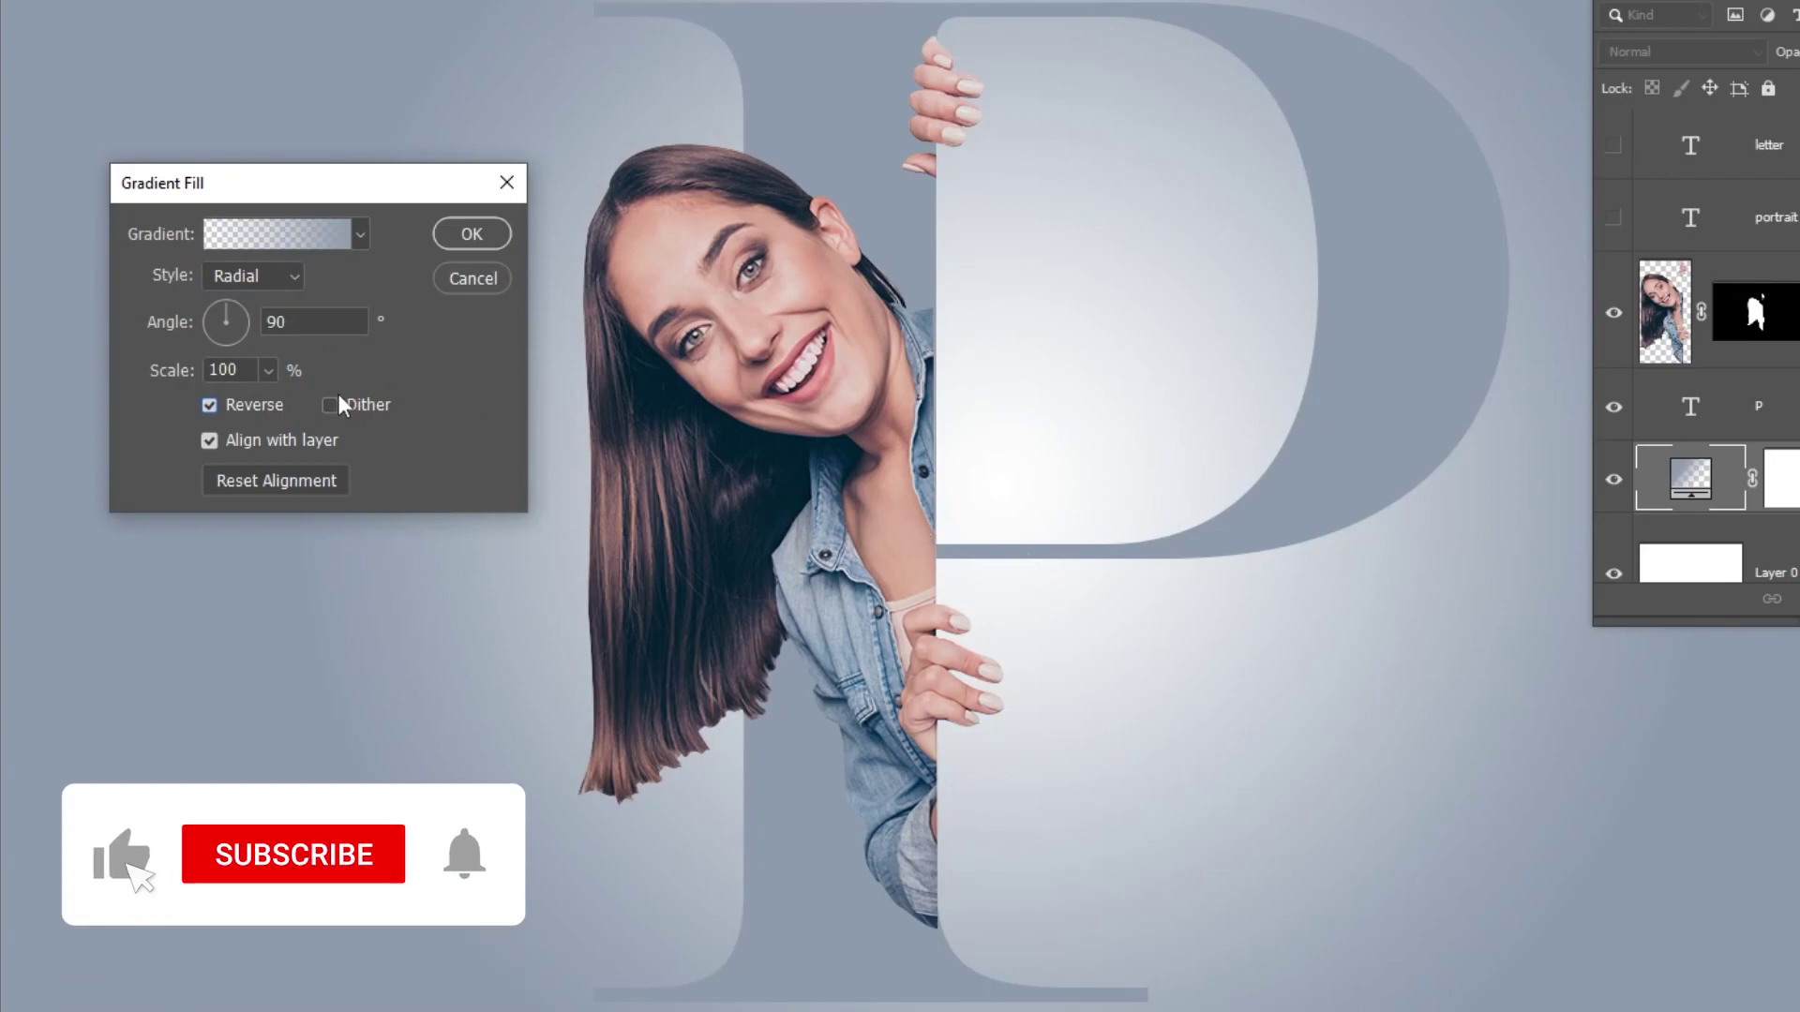
text(230)
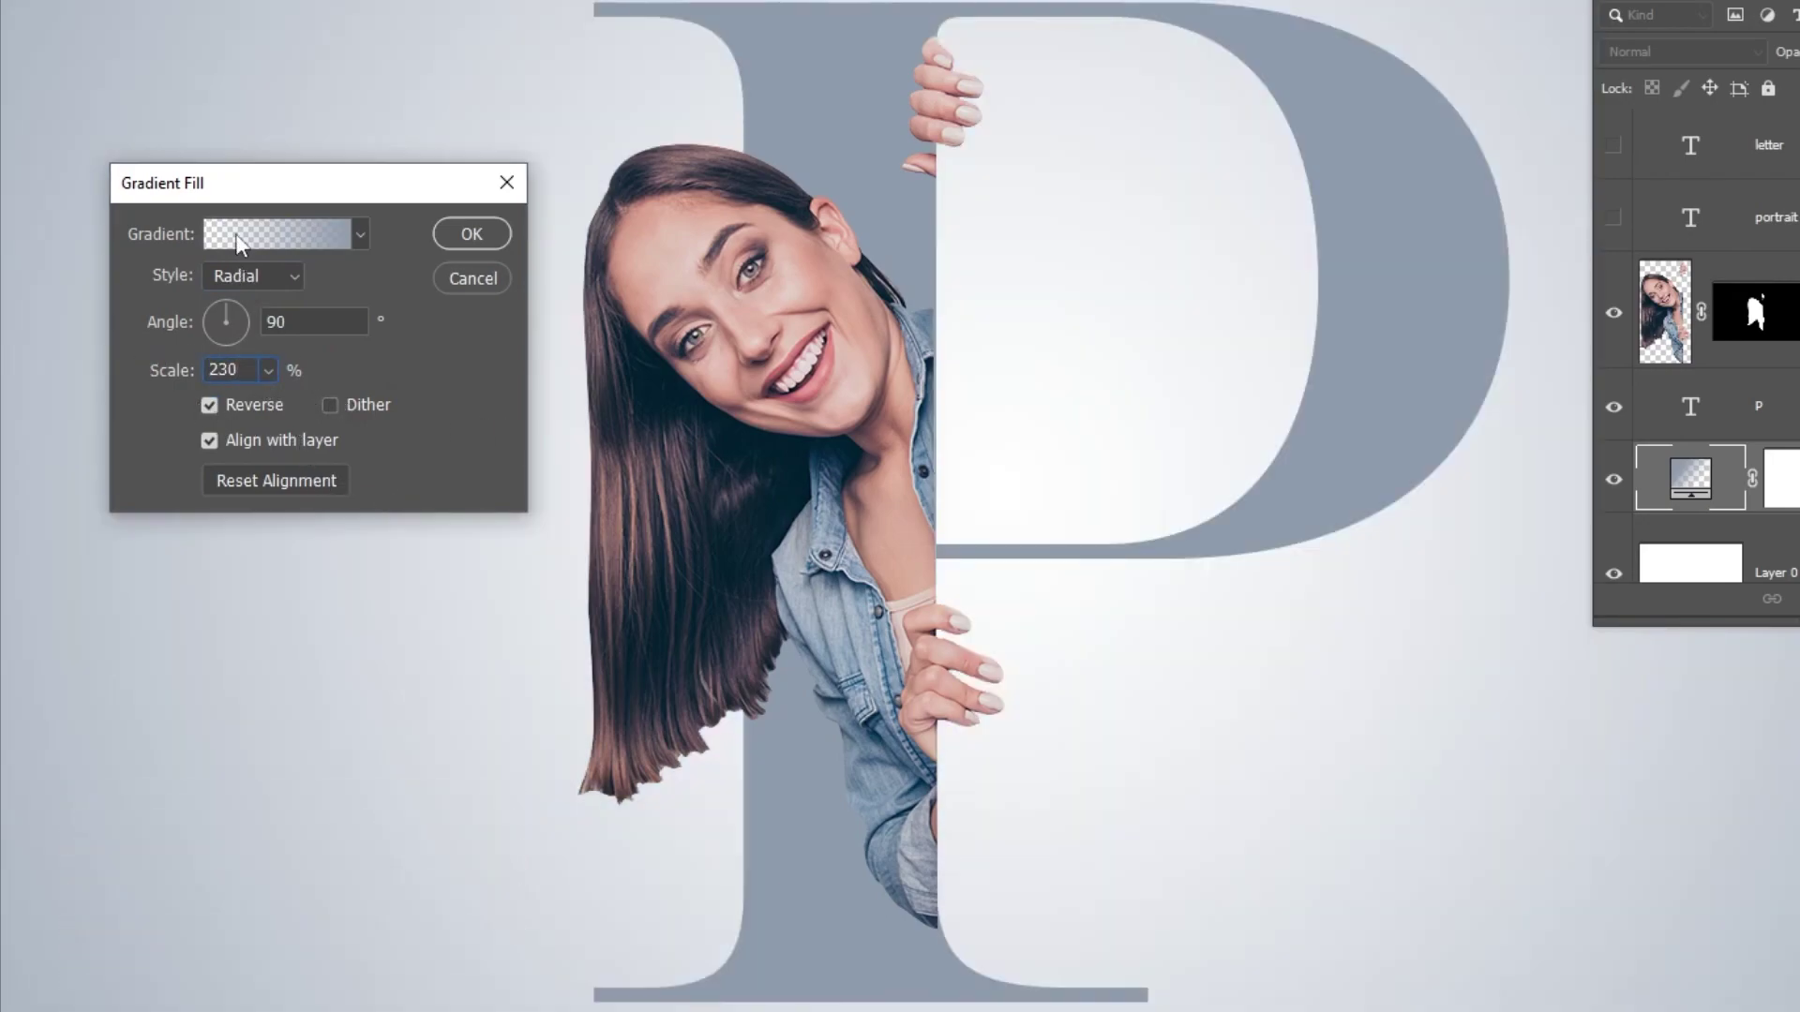
- In the Gradient Editor, make the left colour stop white and the right stop #afb3b3
click(234, 235)
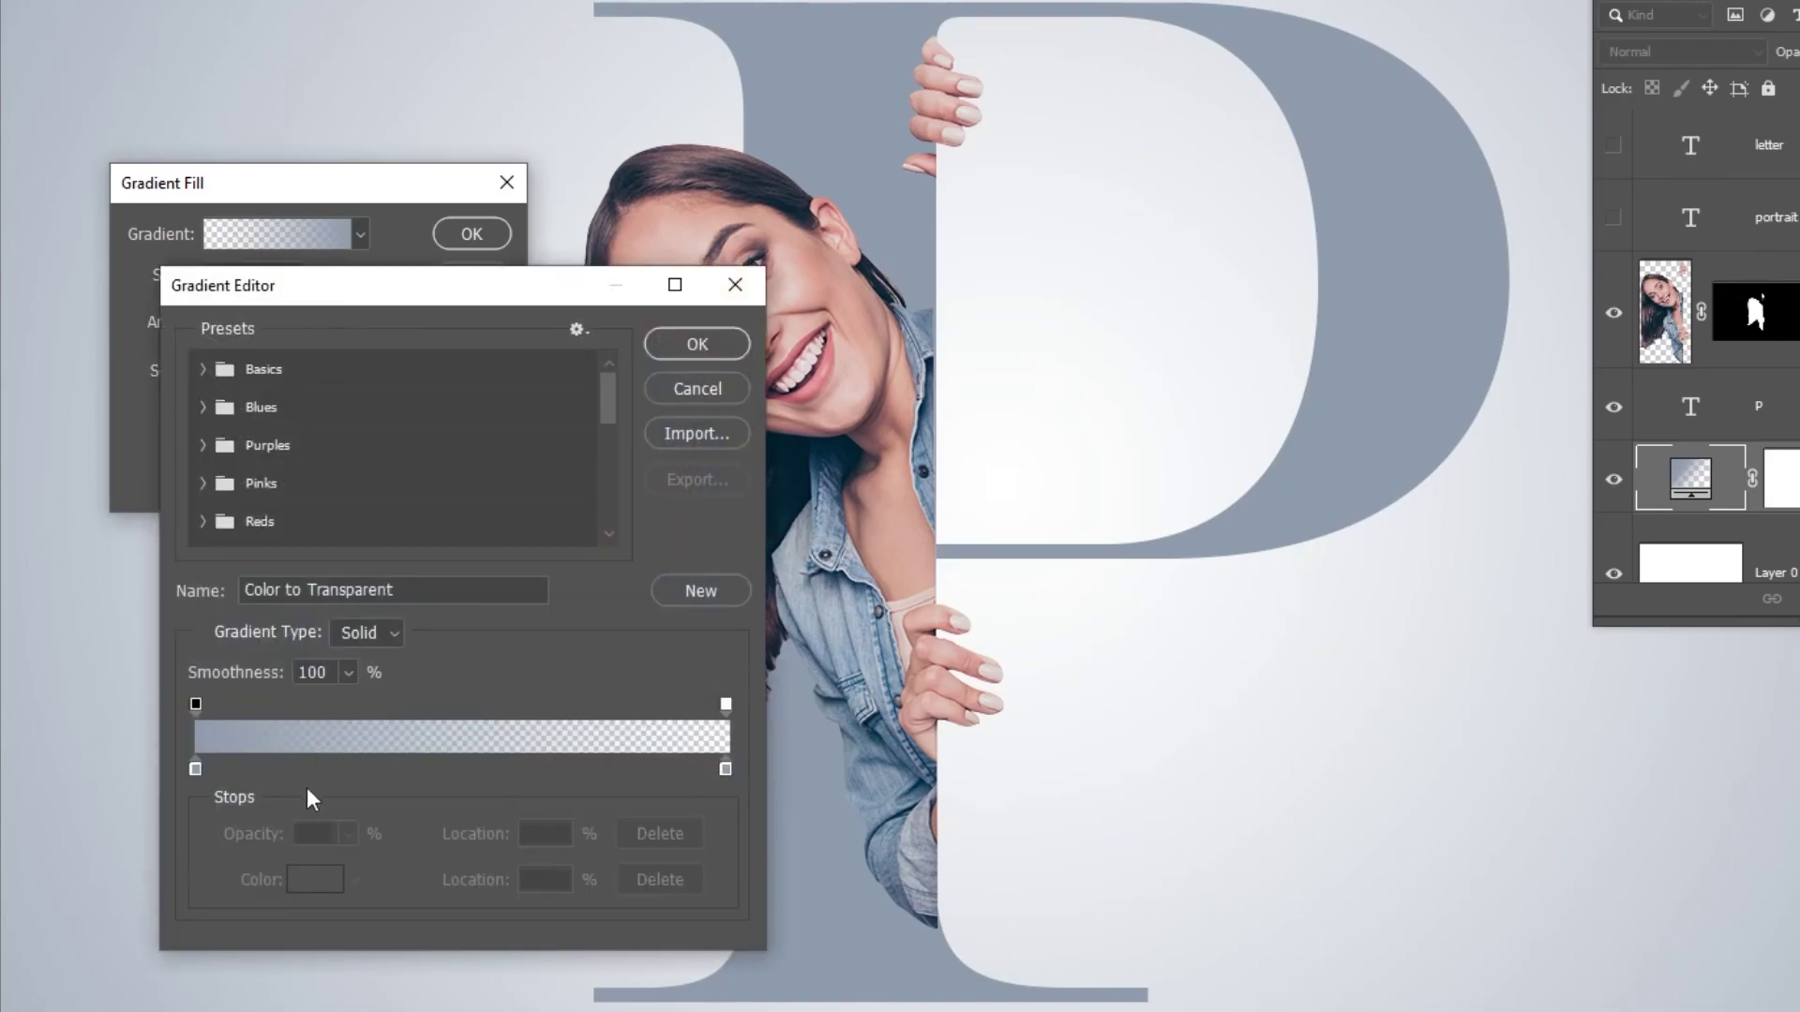
double_click(198, 770)
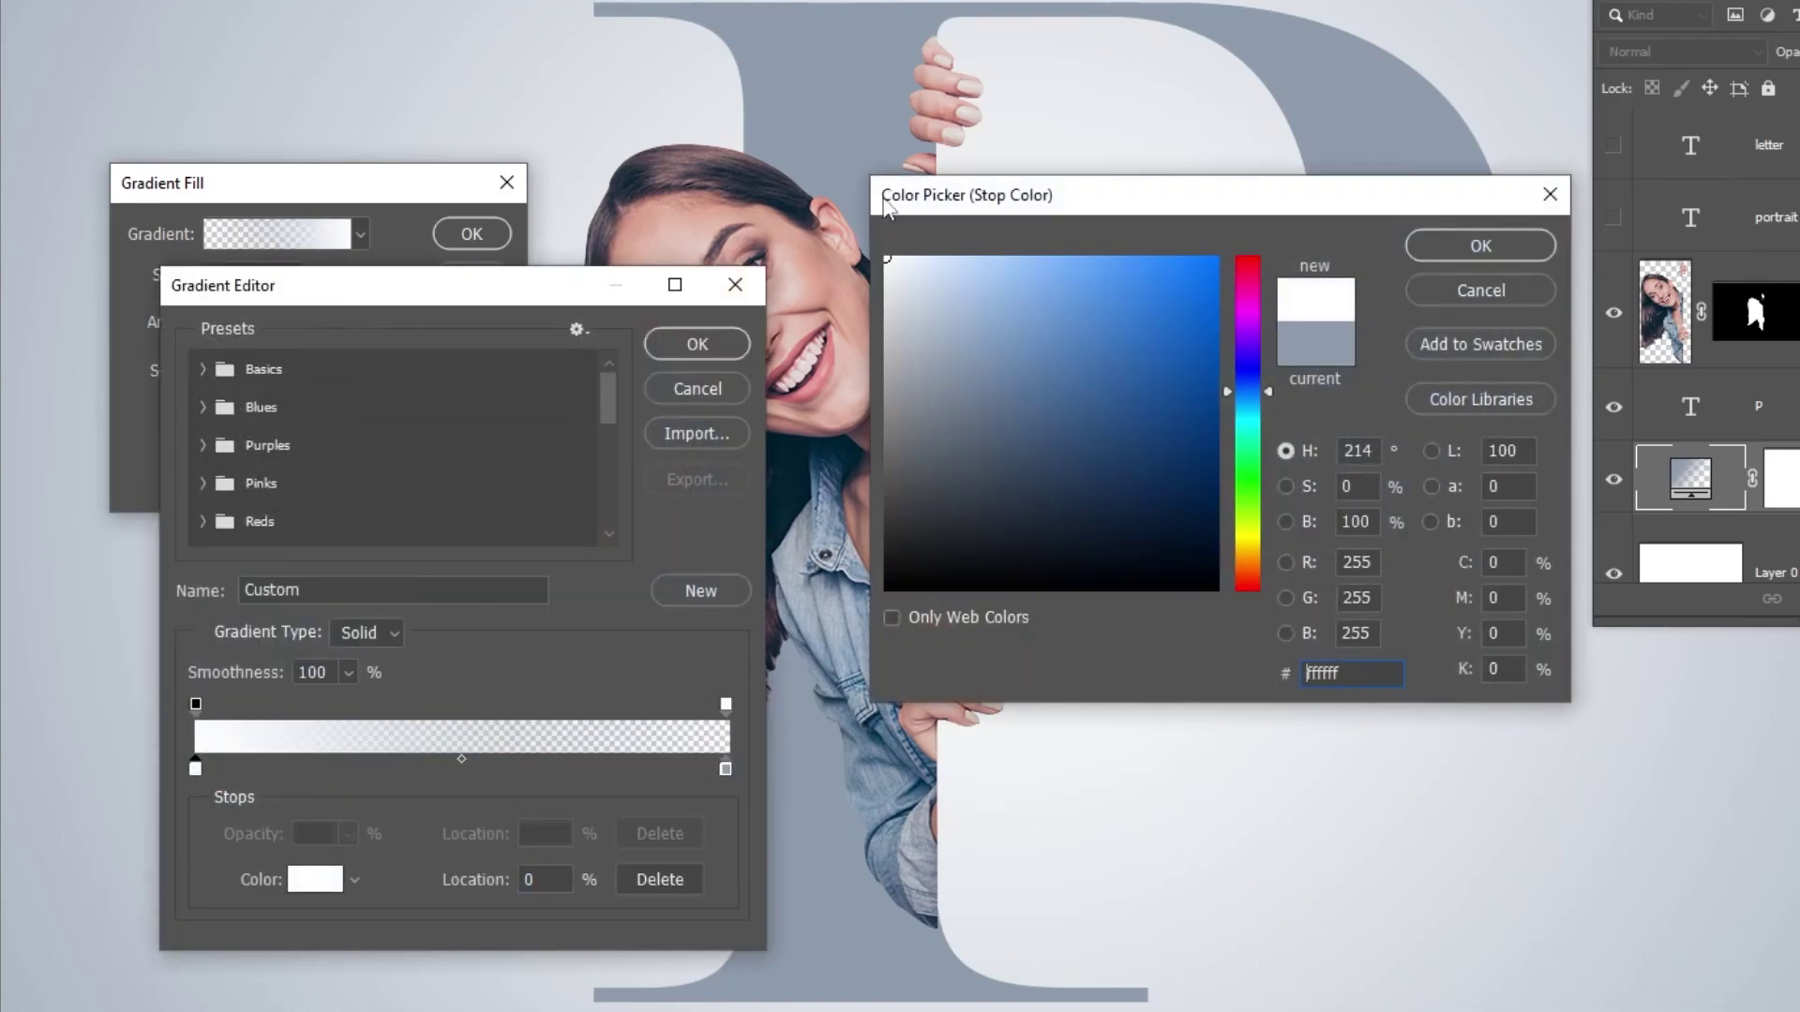
drag(911, 545, 887, 215)
click(1455, 253)
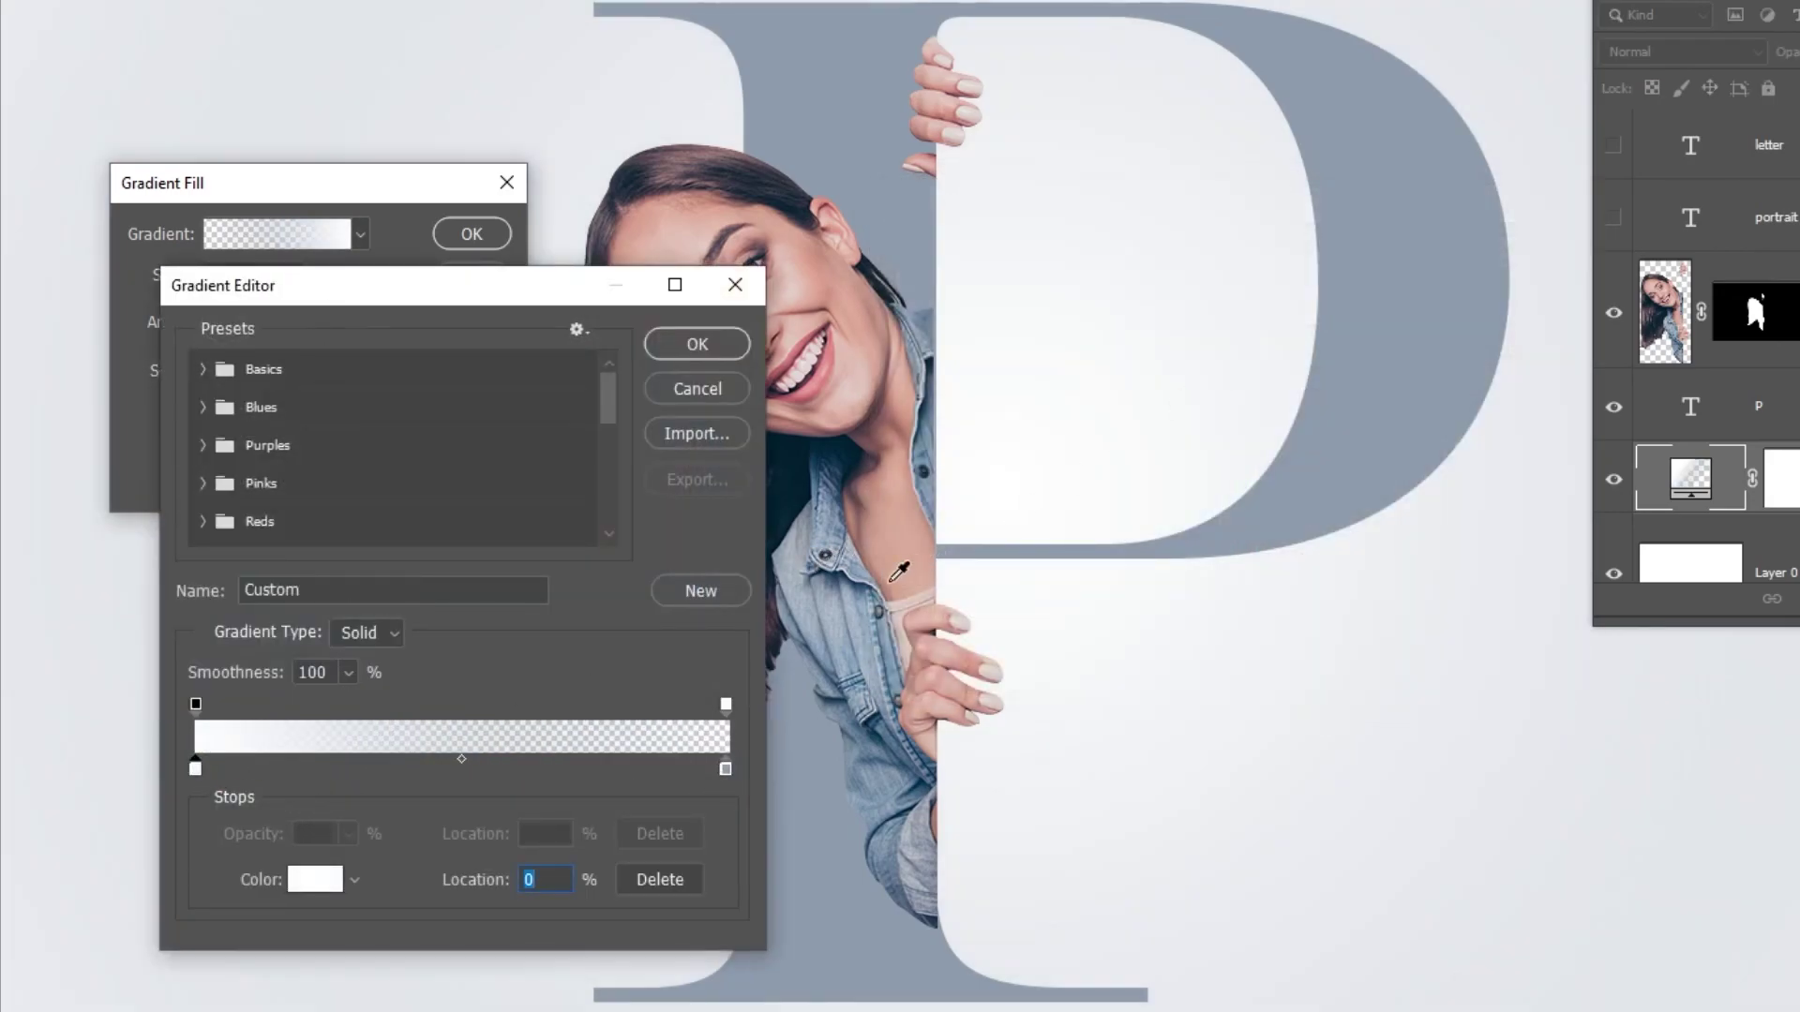
click(727, 769)
double_click(726, 769)
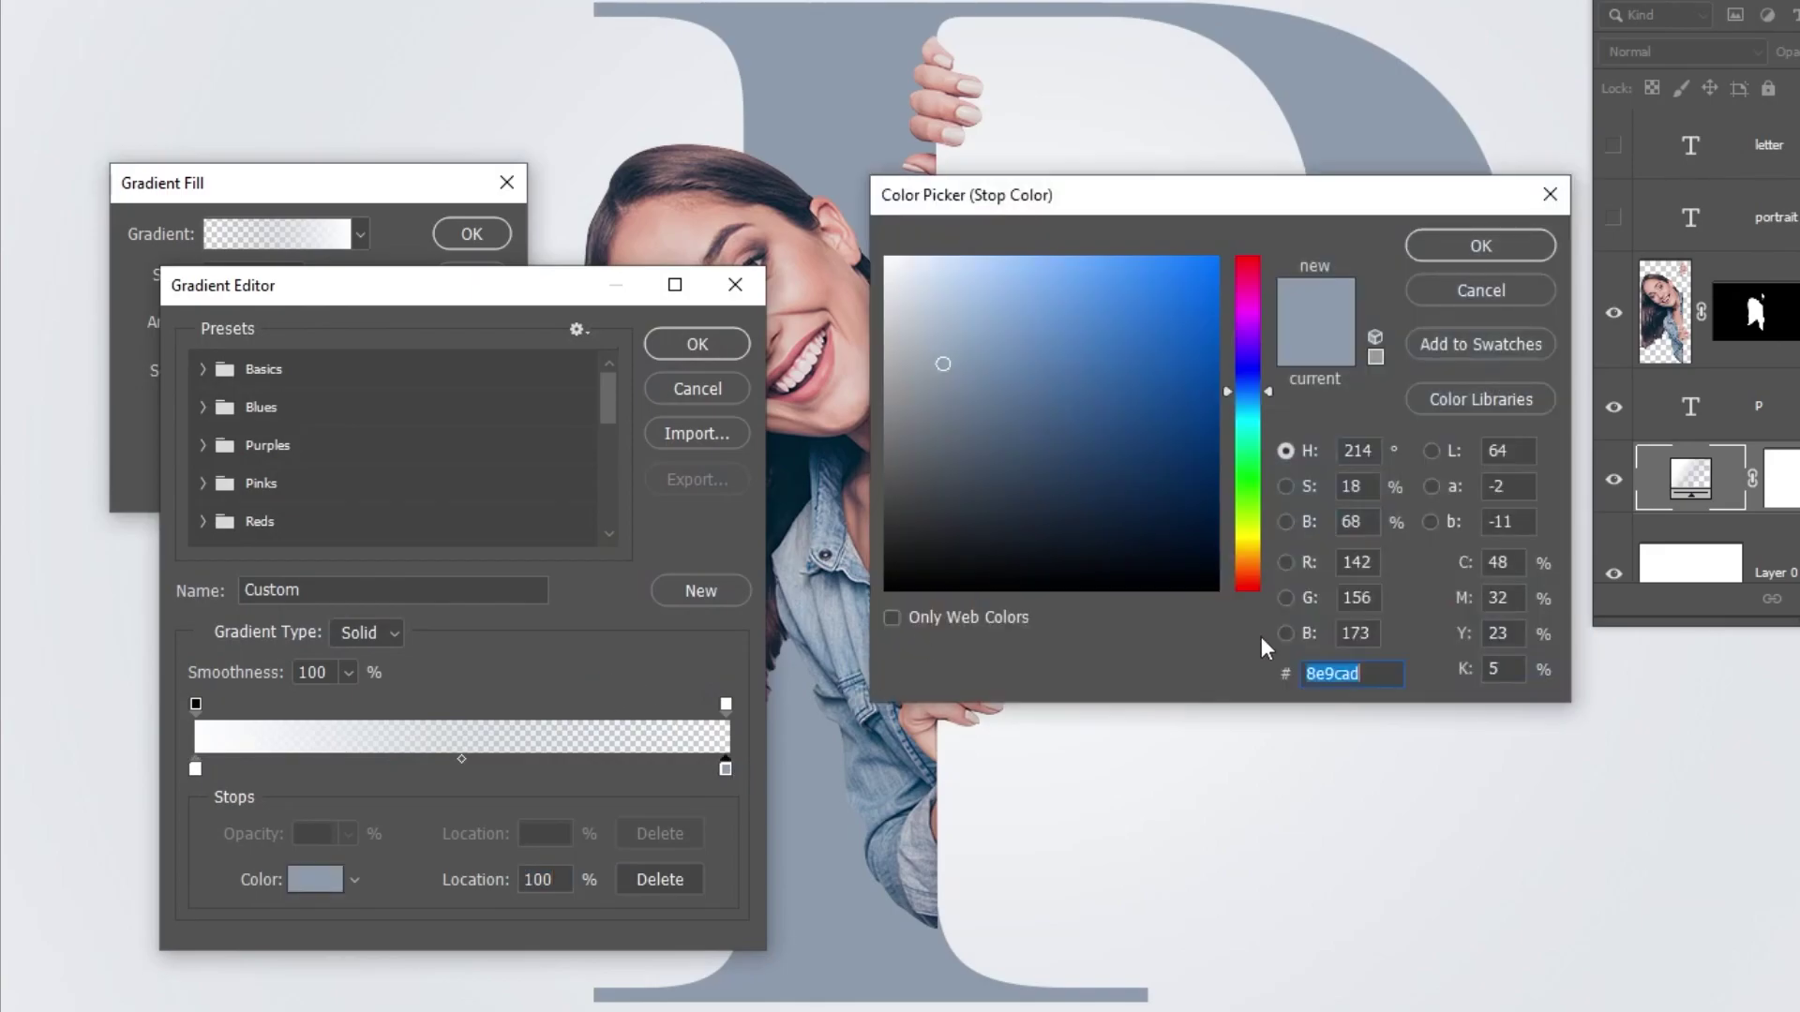
text(afb3b3)
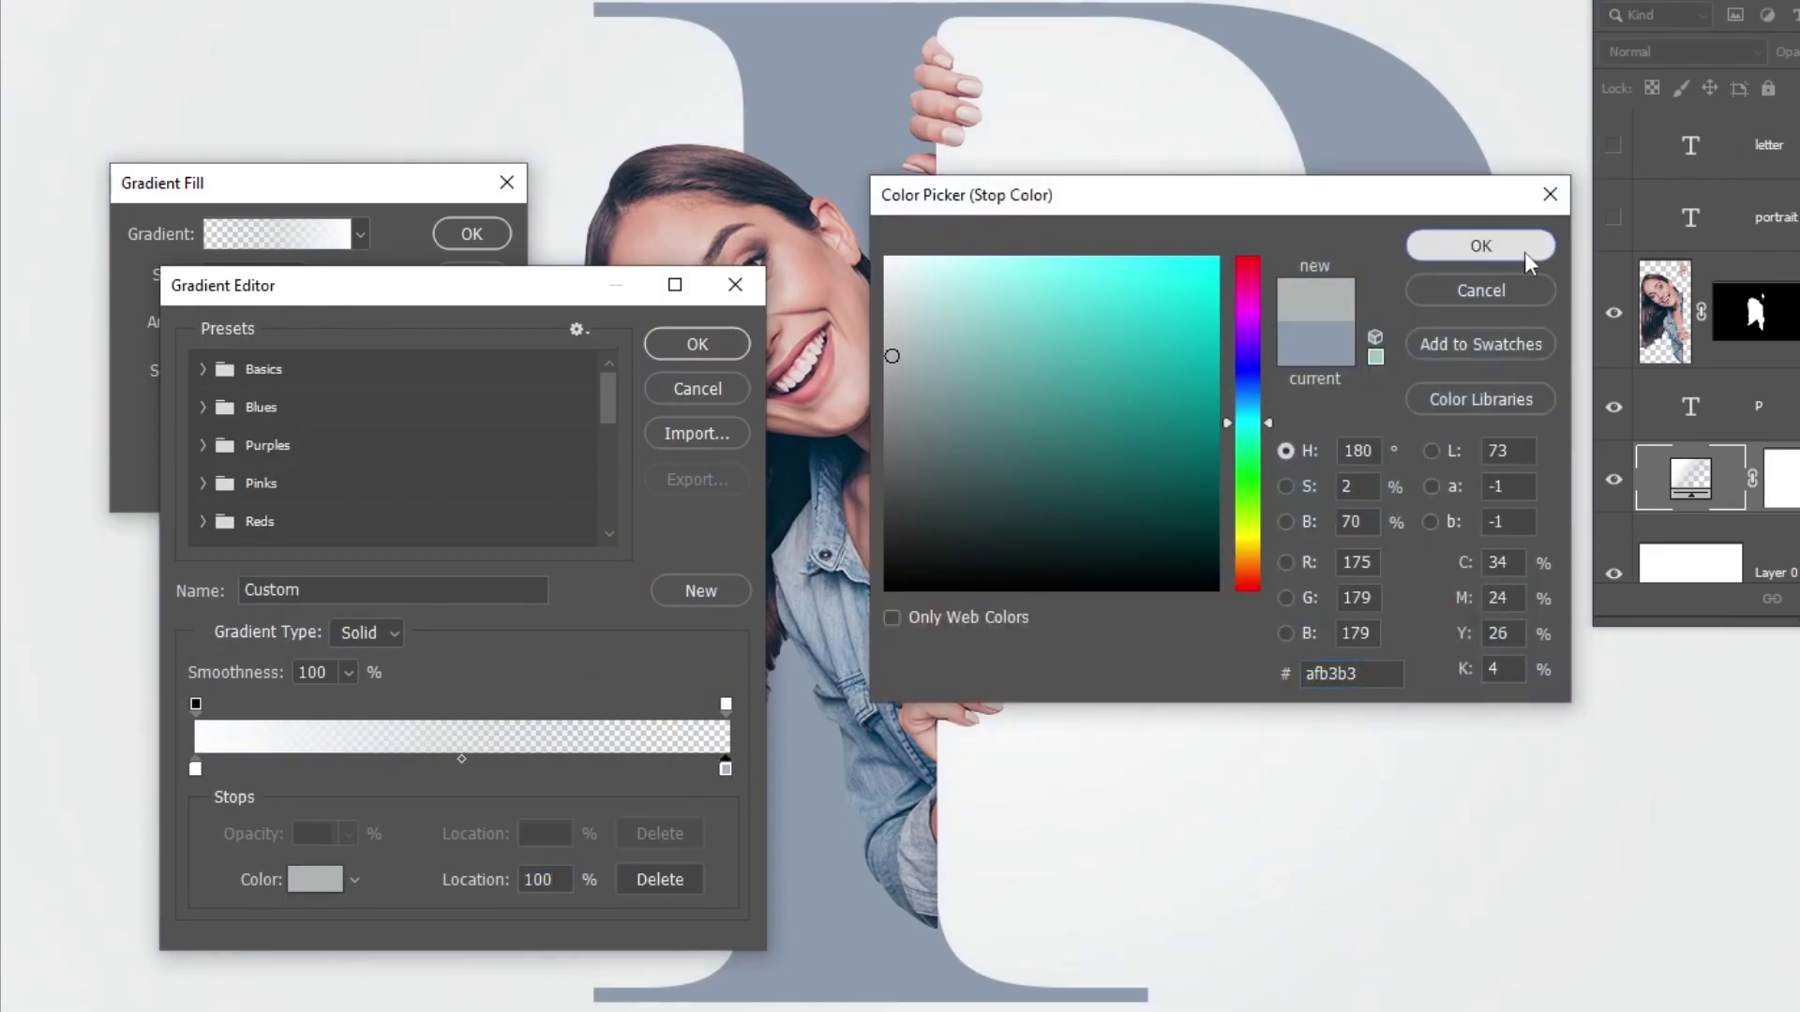
click(1481, 247)
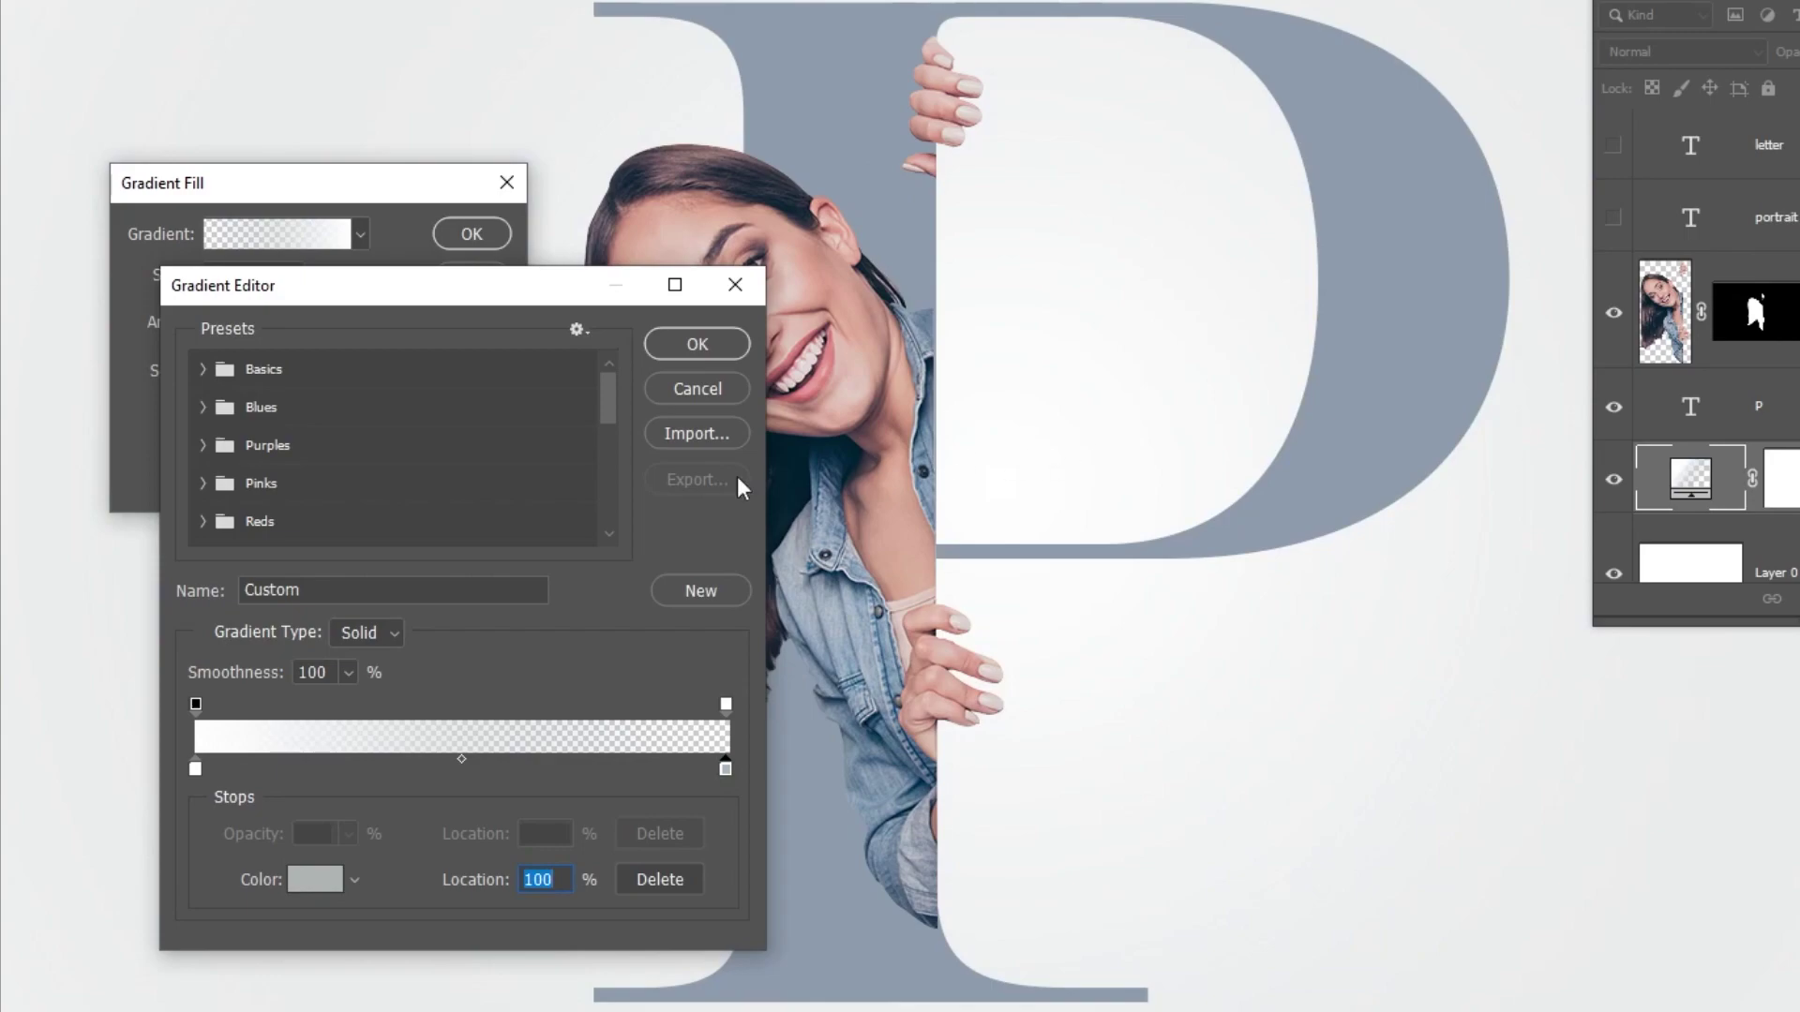
- Set the end opacity stop to 100%, uncheck Reverse, and apply the gradient fill
click(726, 703)
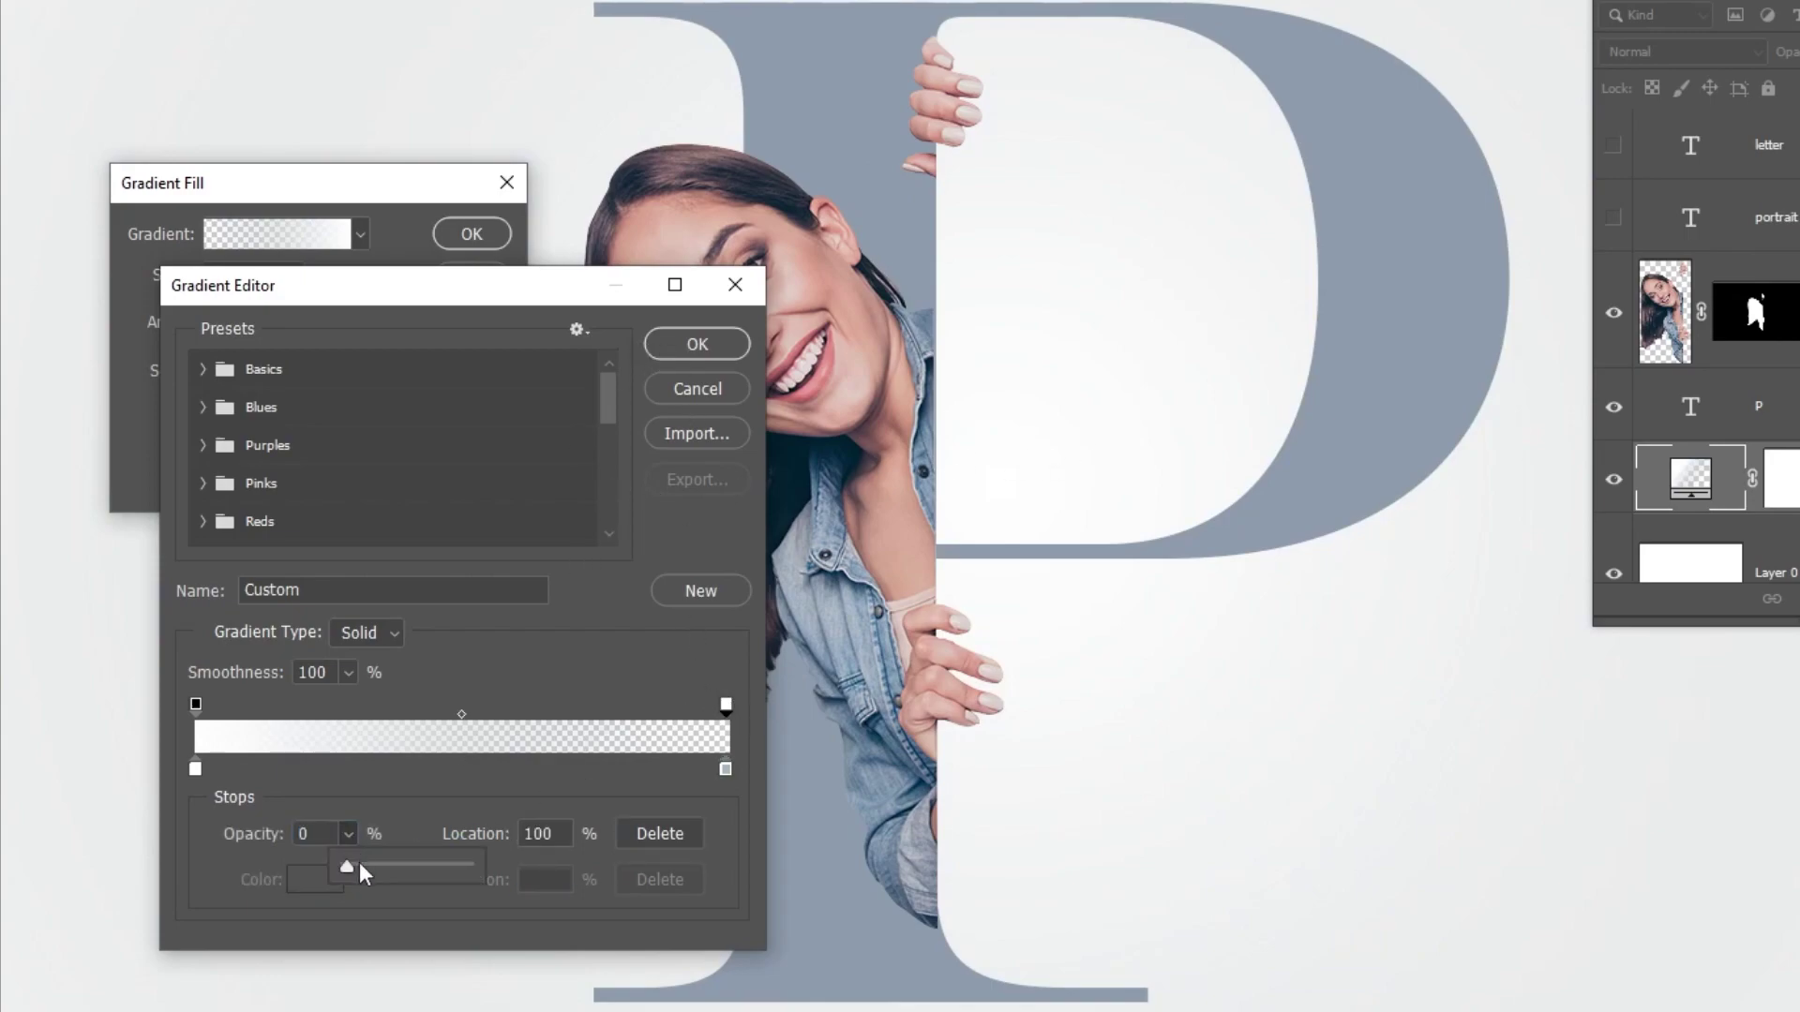
drag(359, 872, 466, 866)
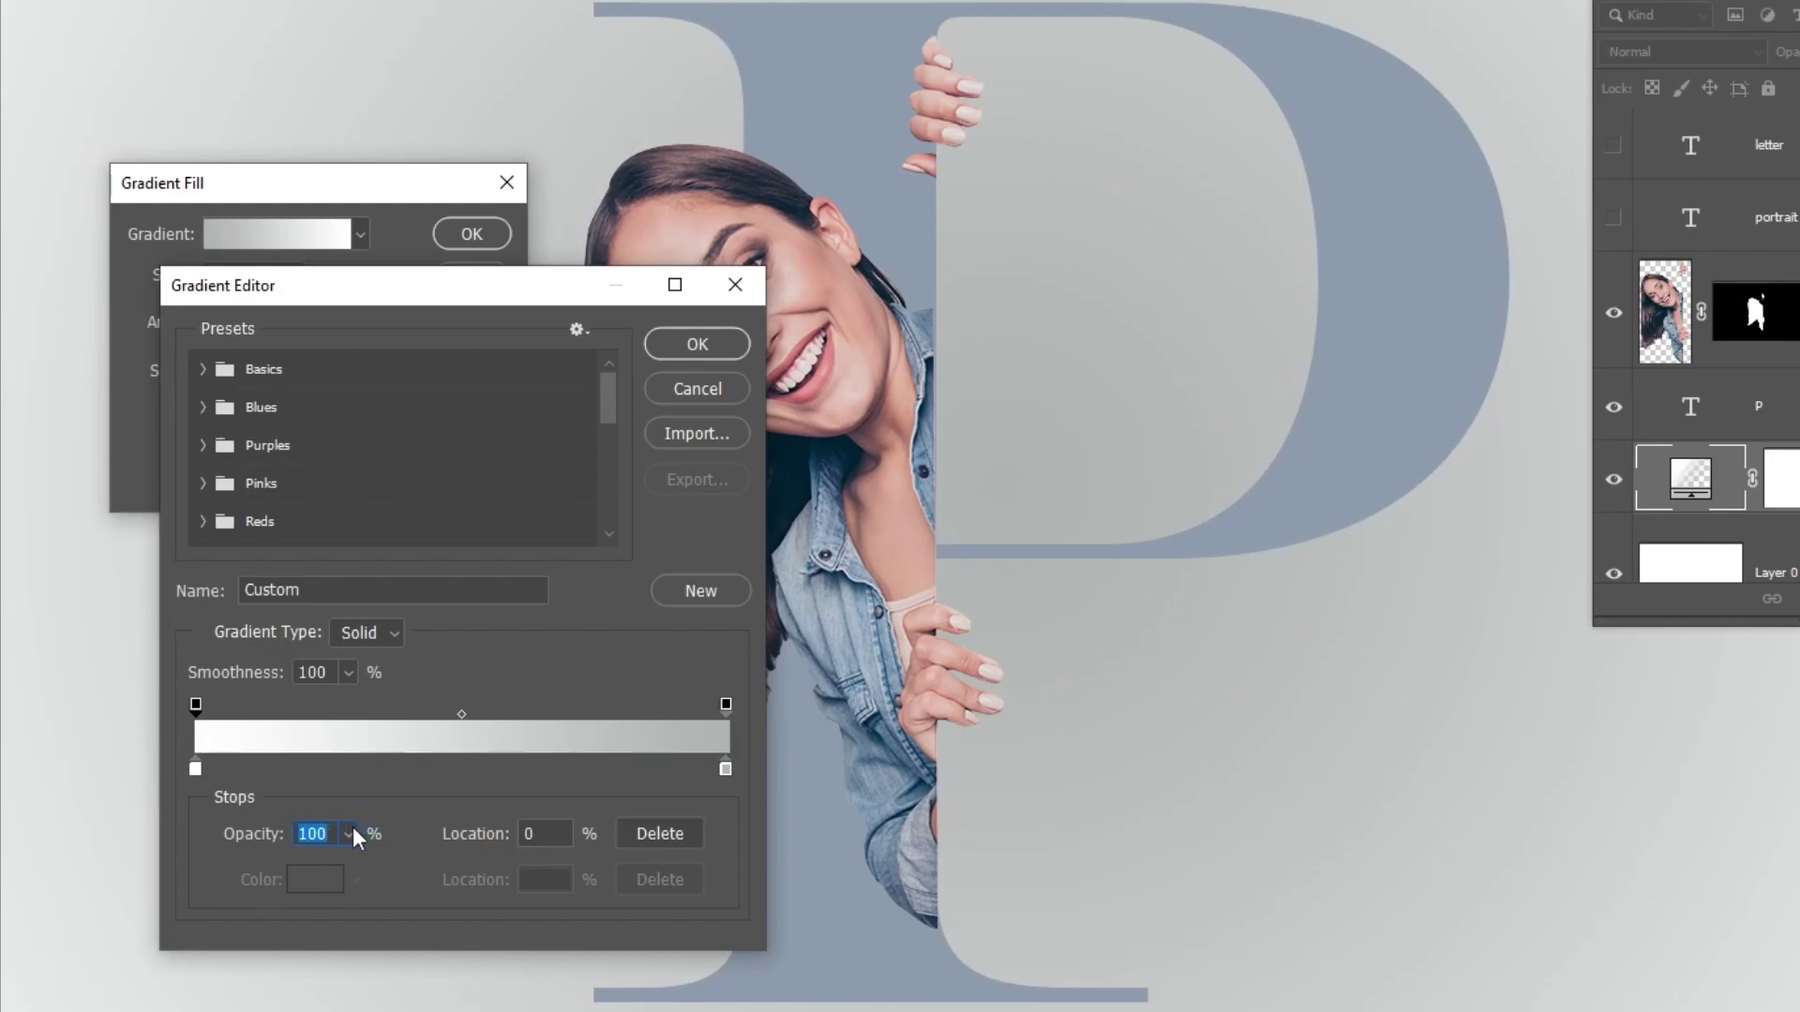
click(714, 340)
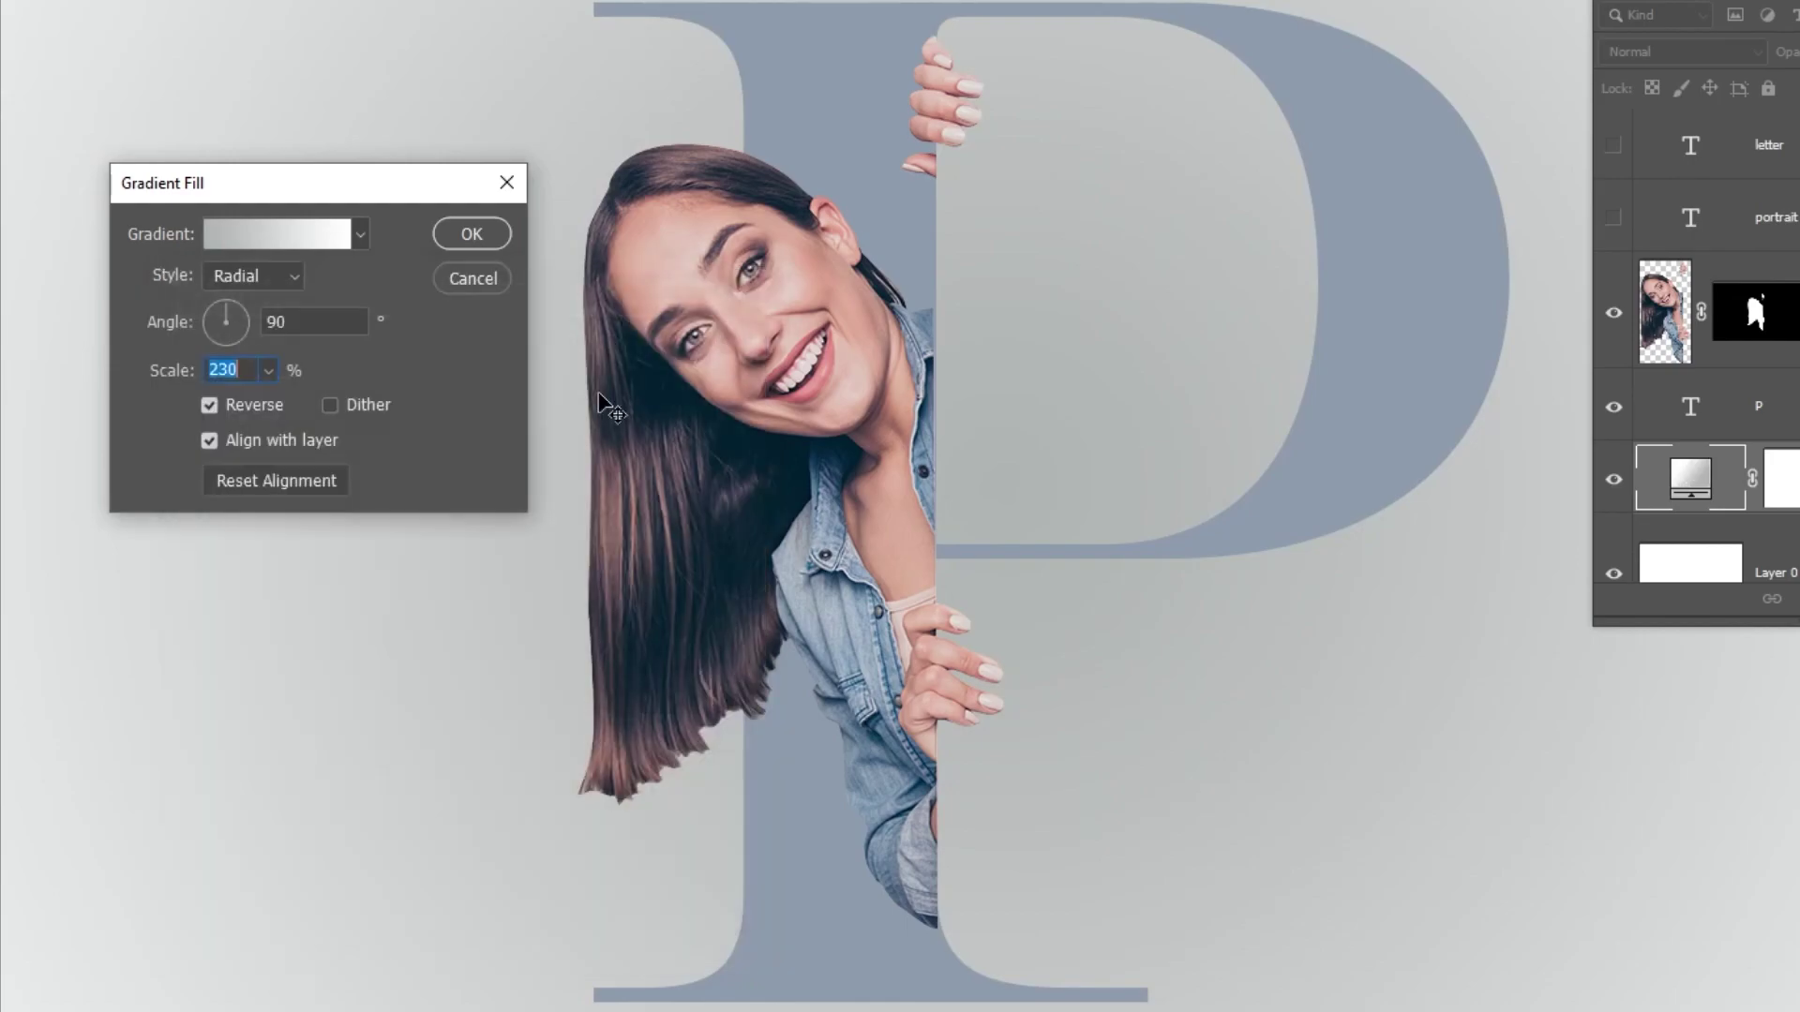
click(211, 406)
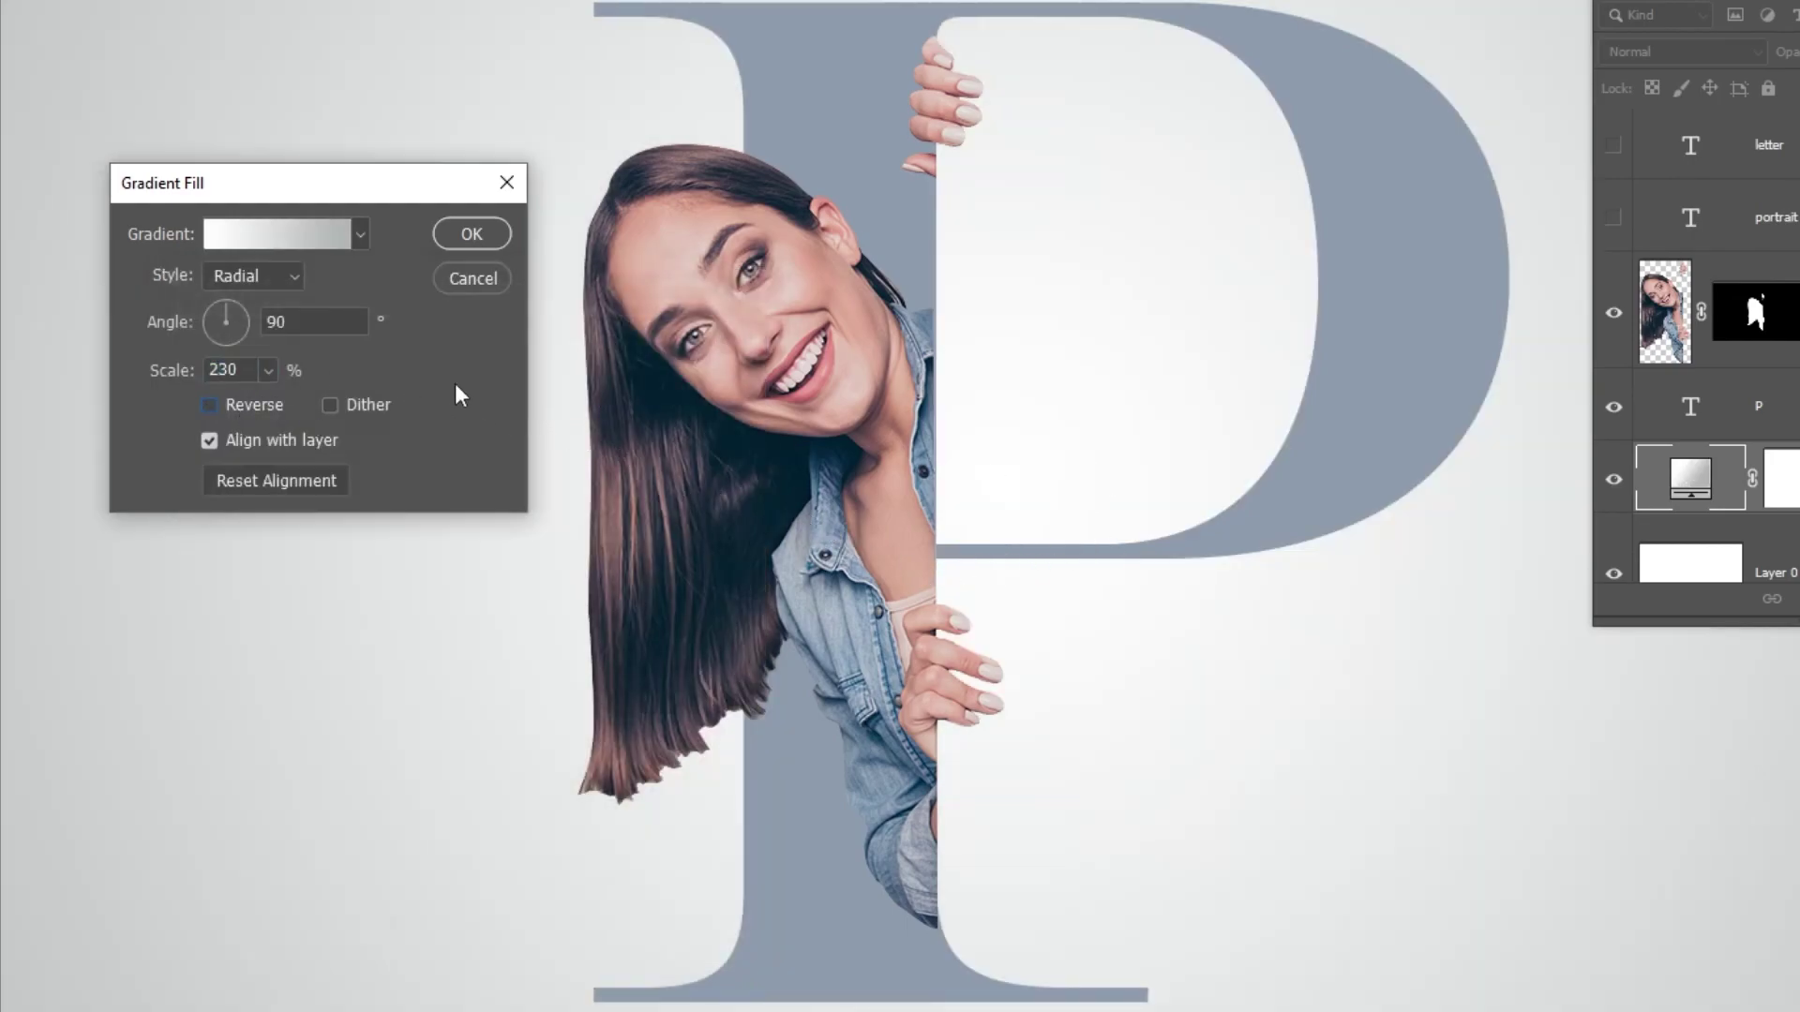
click(481, 246)
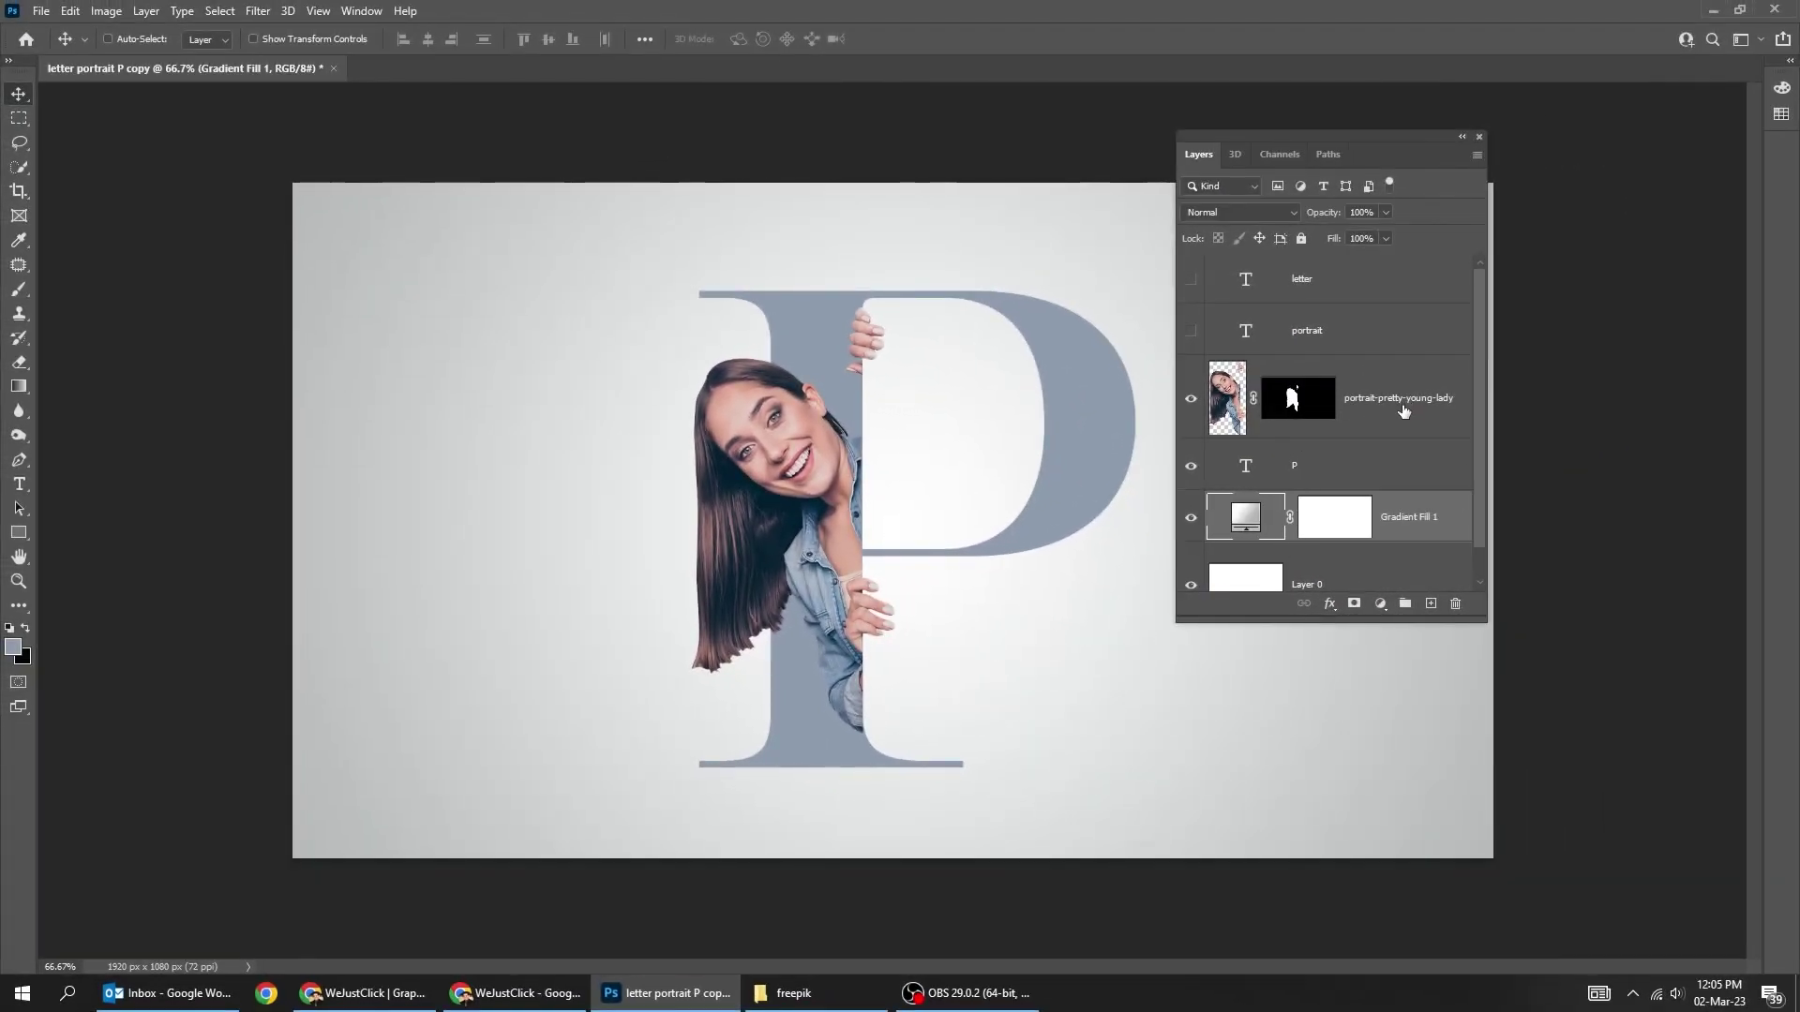
- Clip the portrait layer to the P, move it inside the letter, and duplicate it (Ctrl+J)
click(1403, 411)
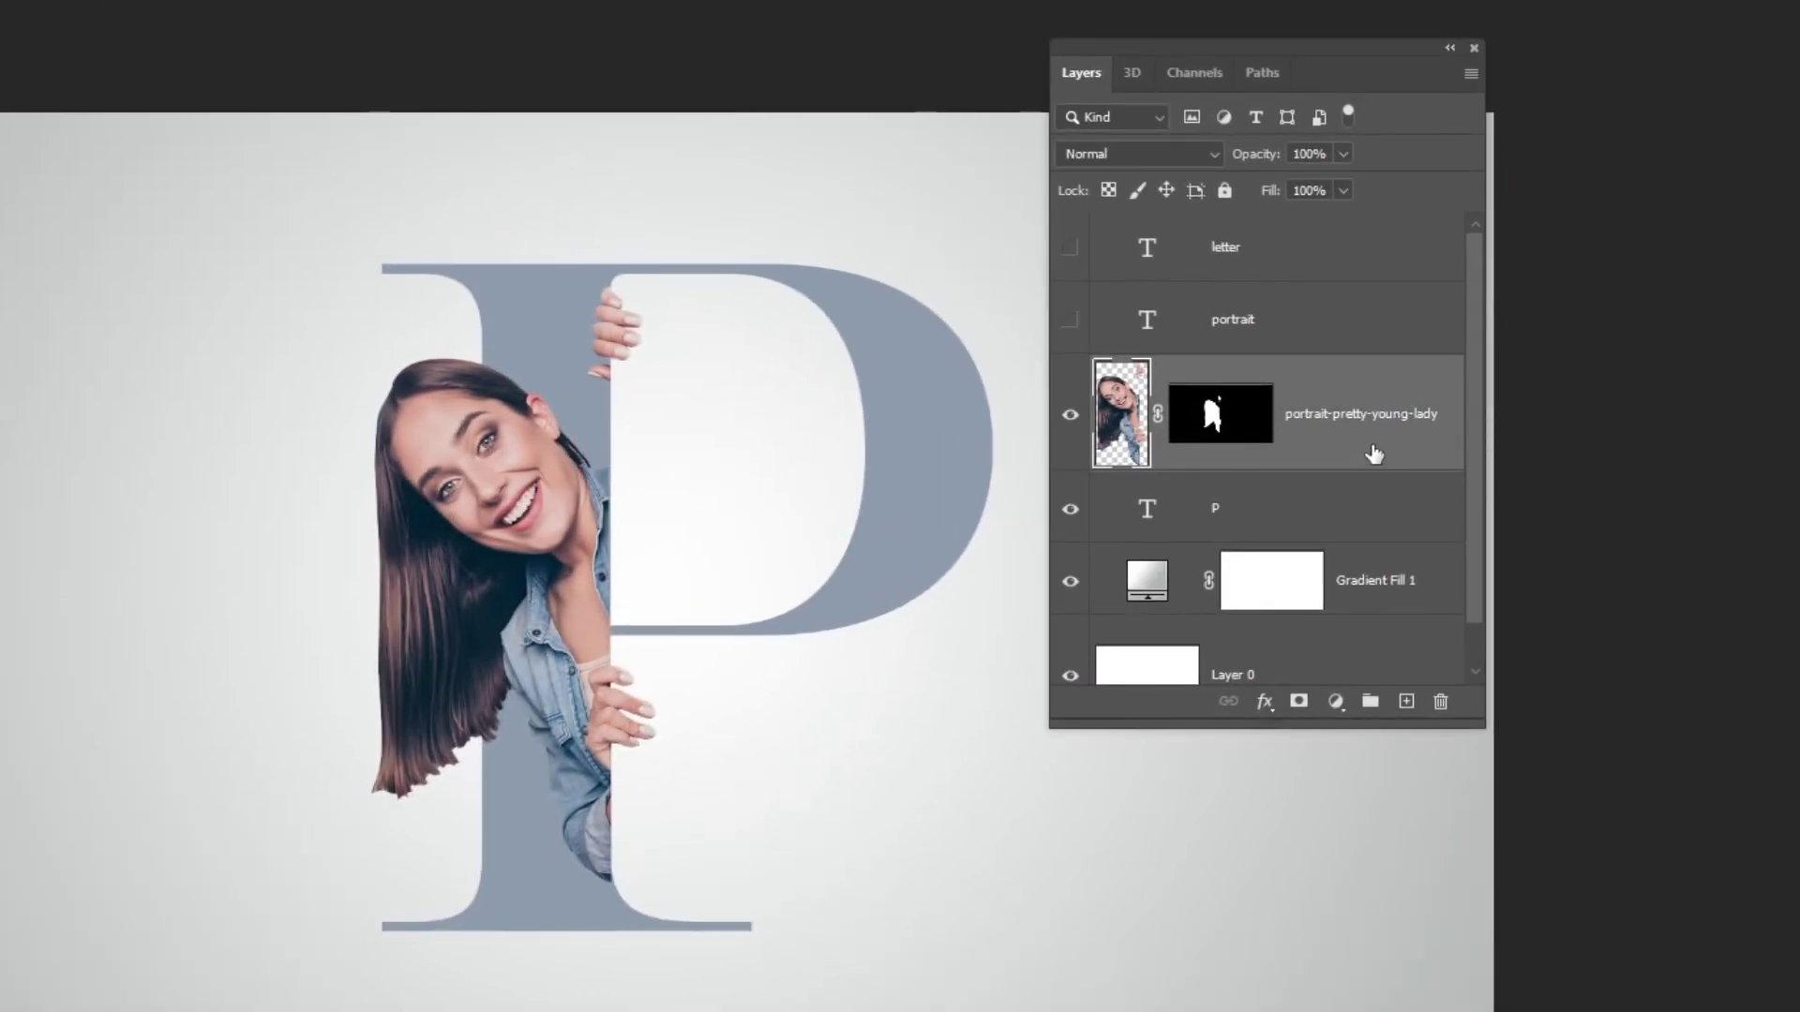
alt+click(1351, 473)
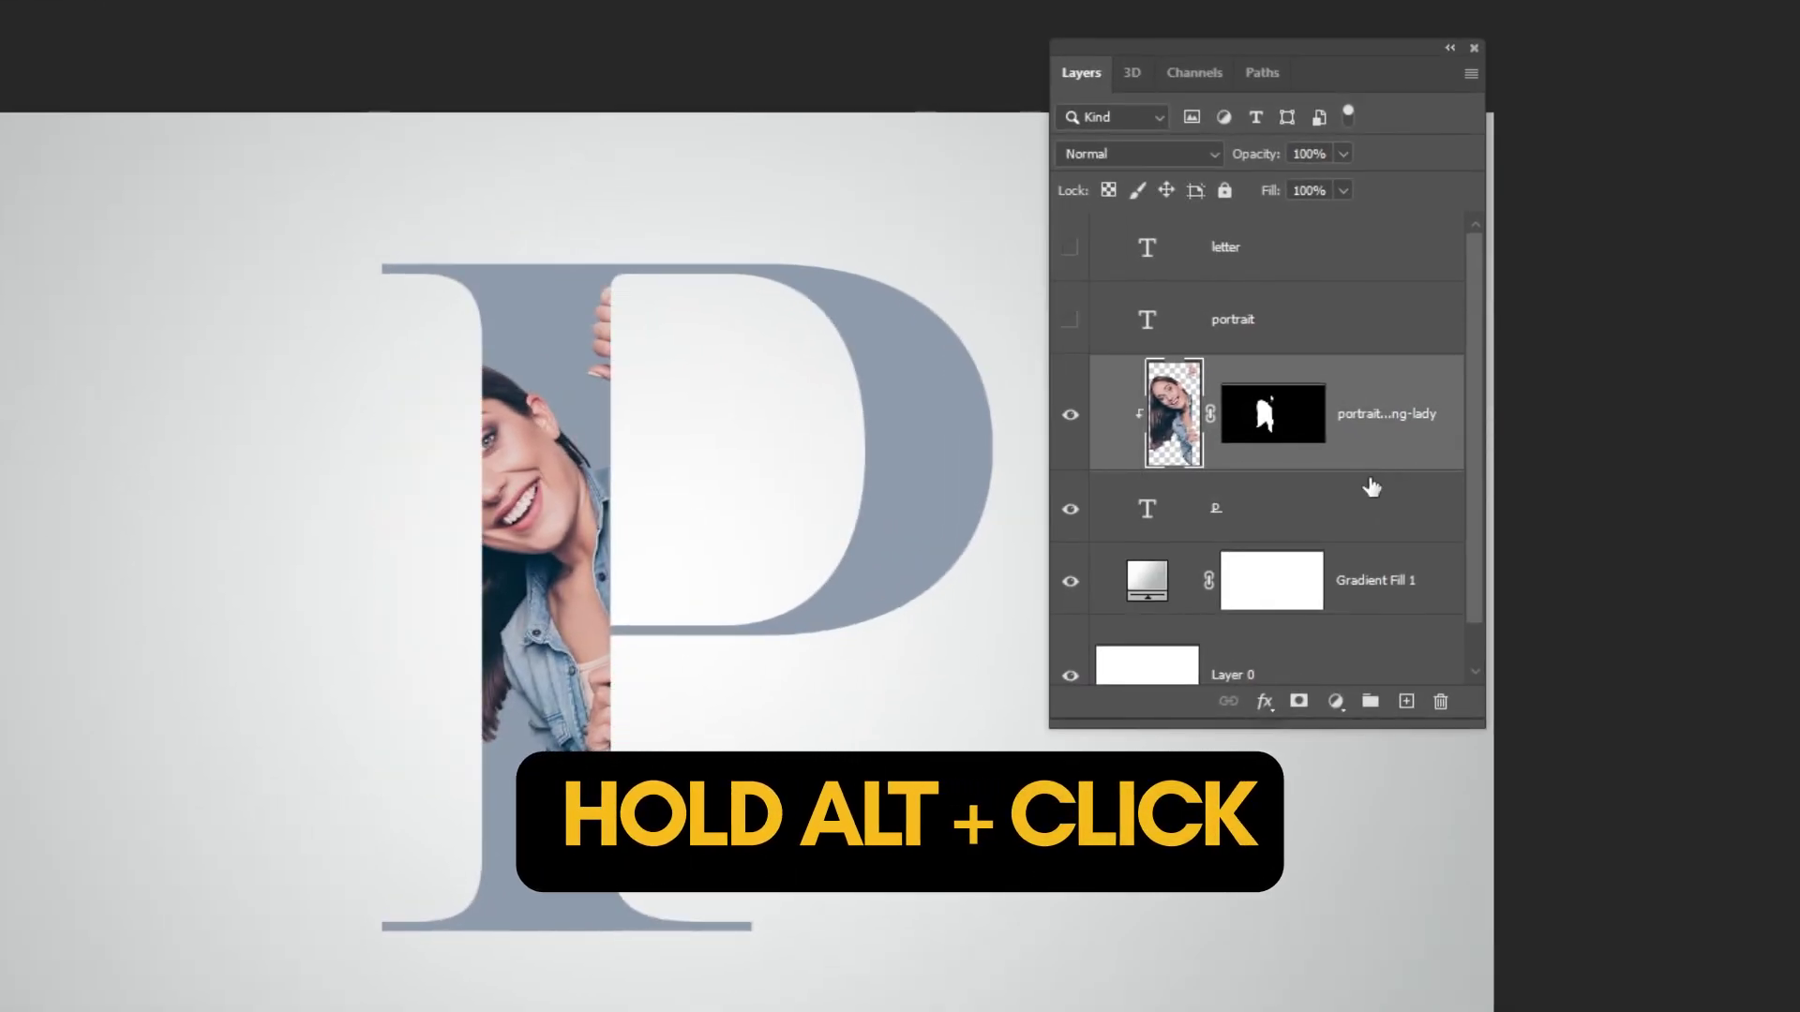
drag(1011, 608, 807, 631)
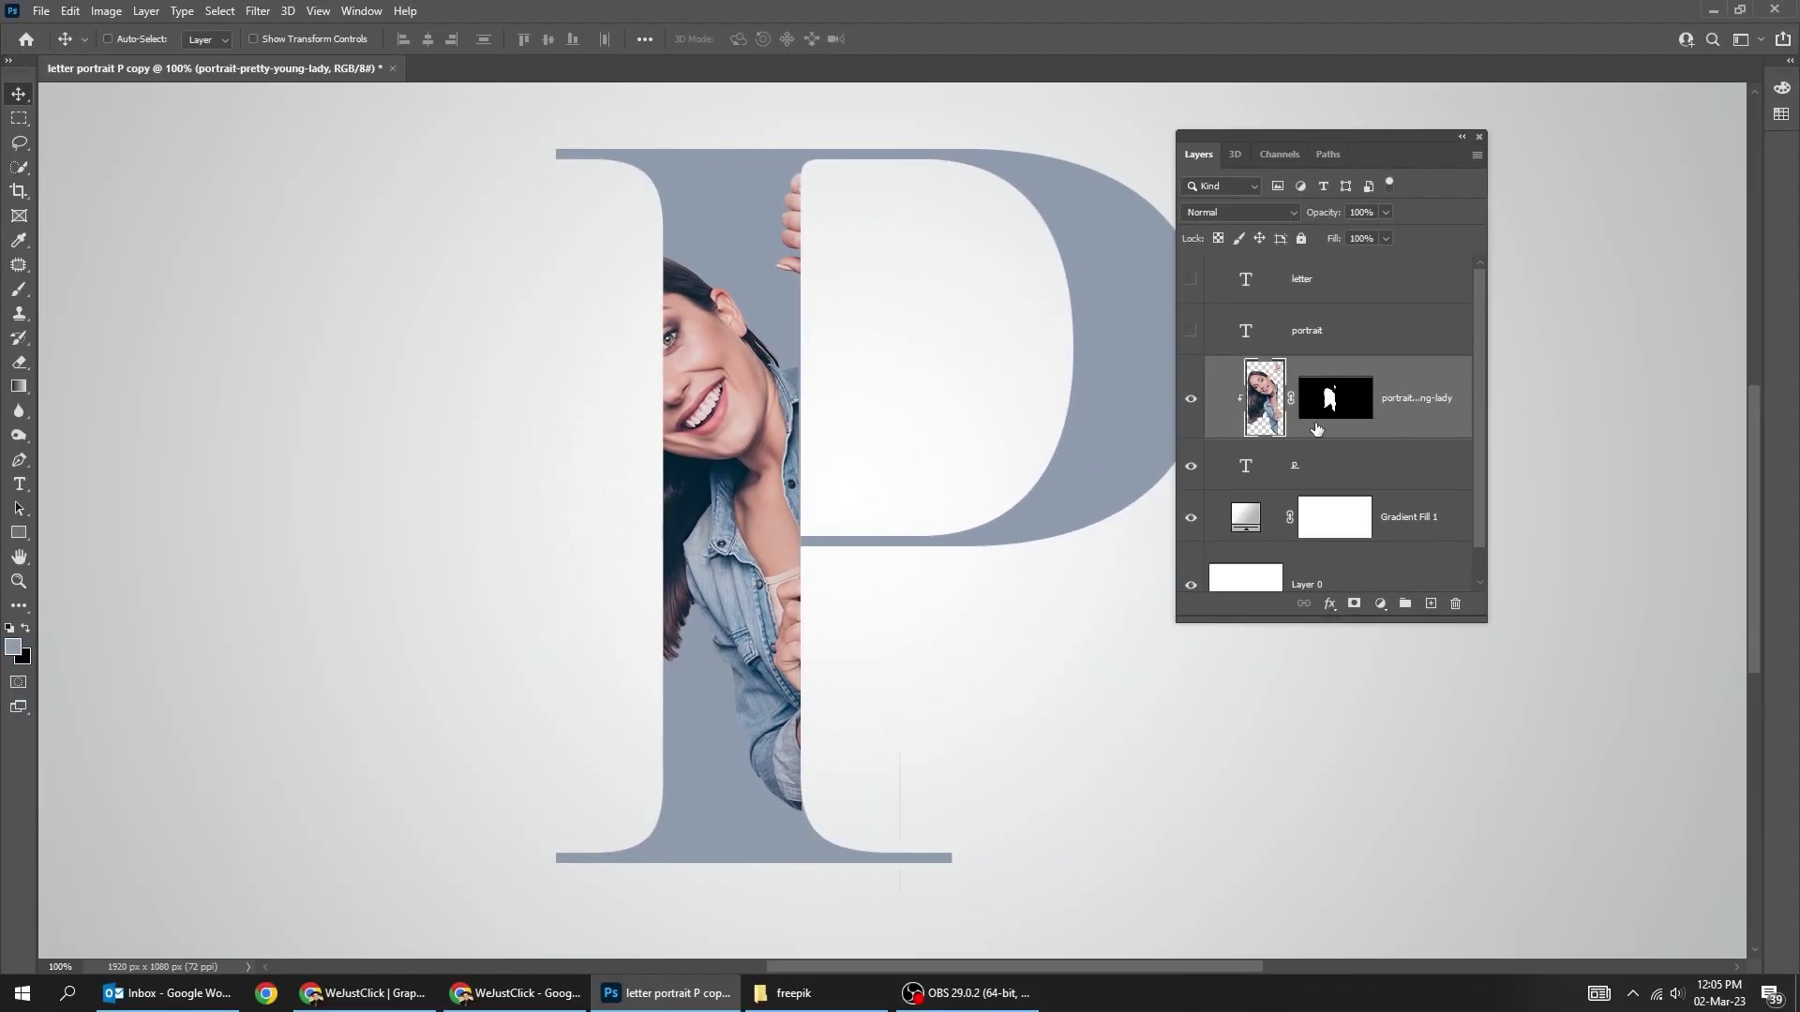
key(ctrl+j)
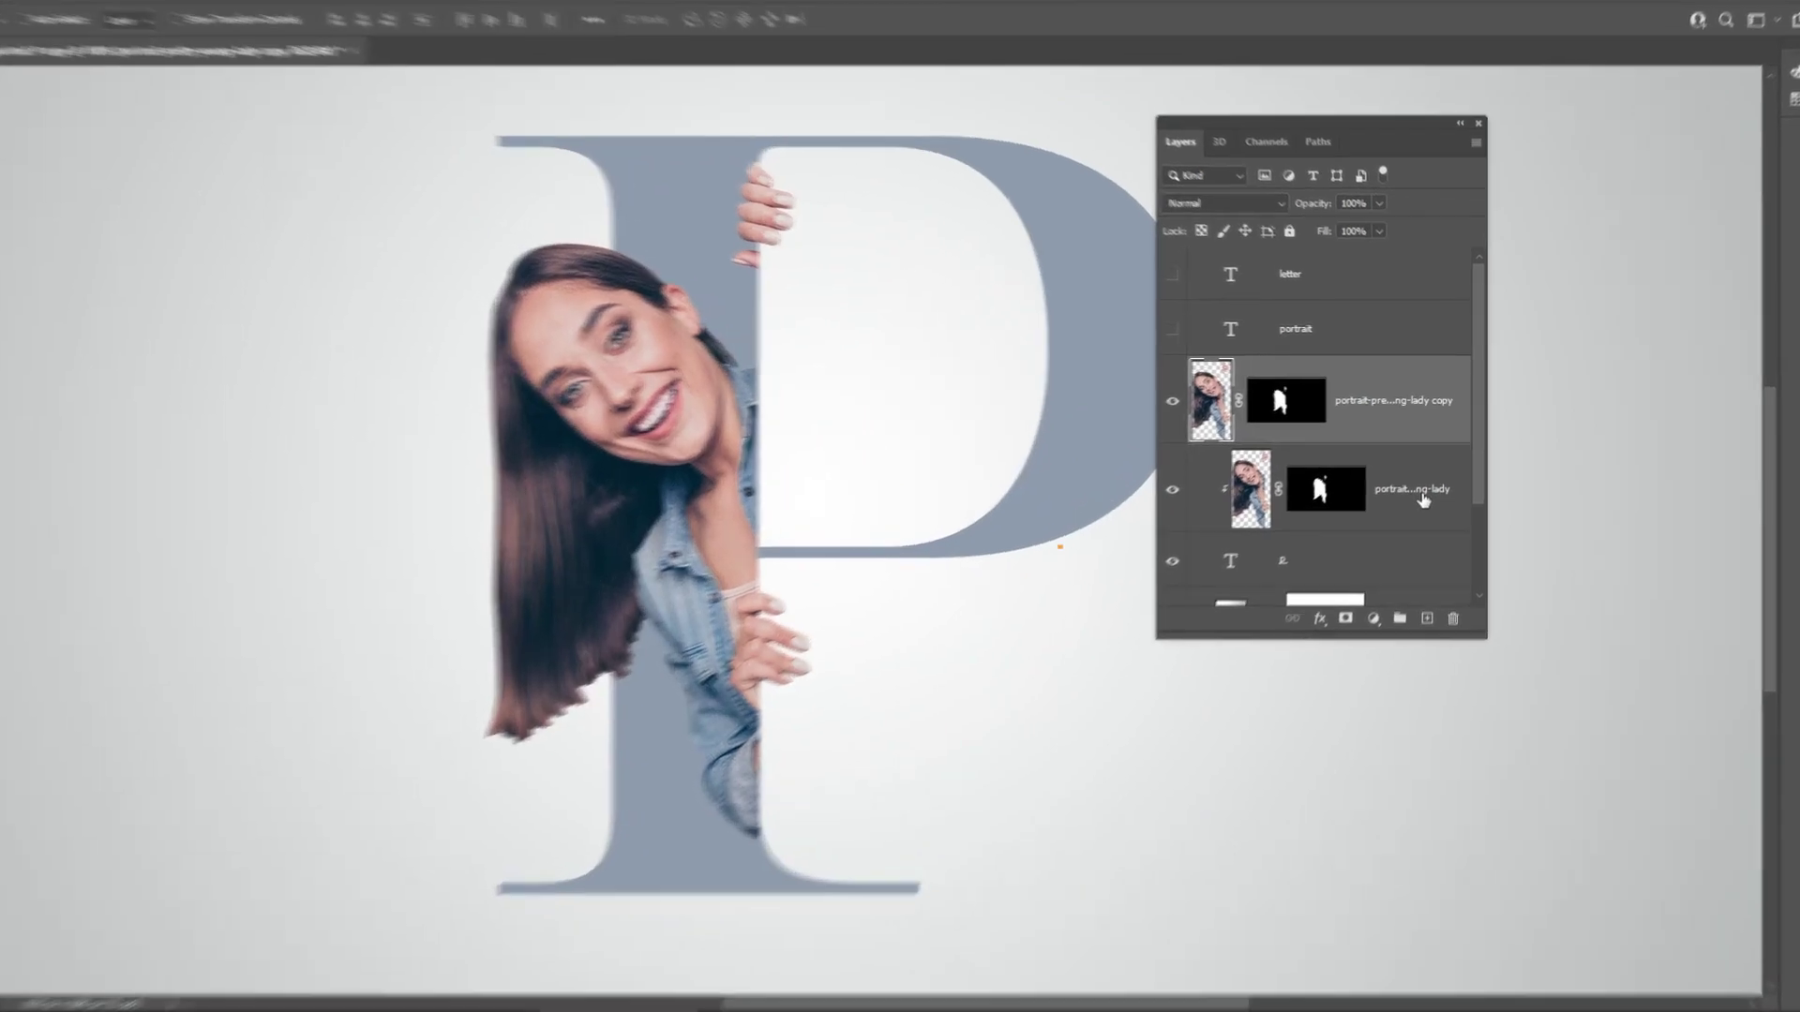
- Give the clipped portrait a Multiply drop shadow: 44% opacity, 79° angle, 22 px distance
click(1386, 533)
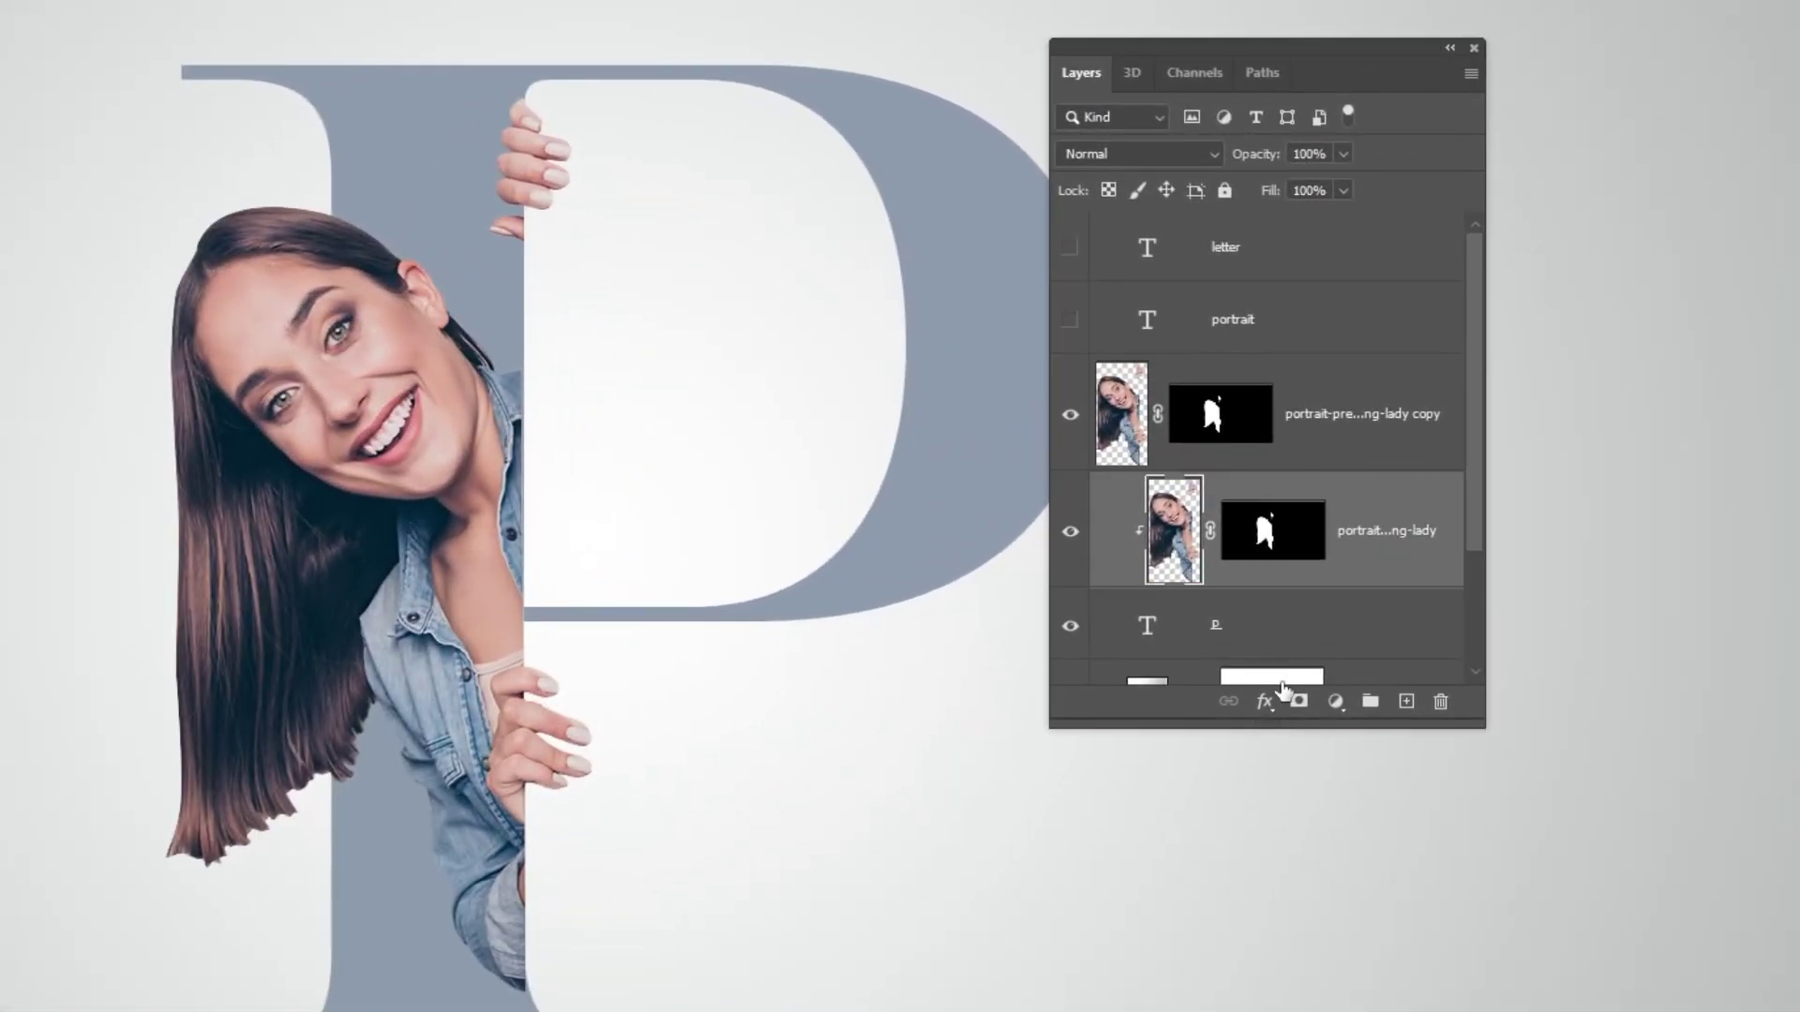
click(1264, 701)
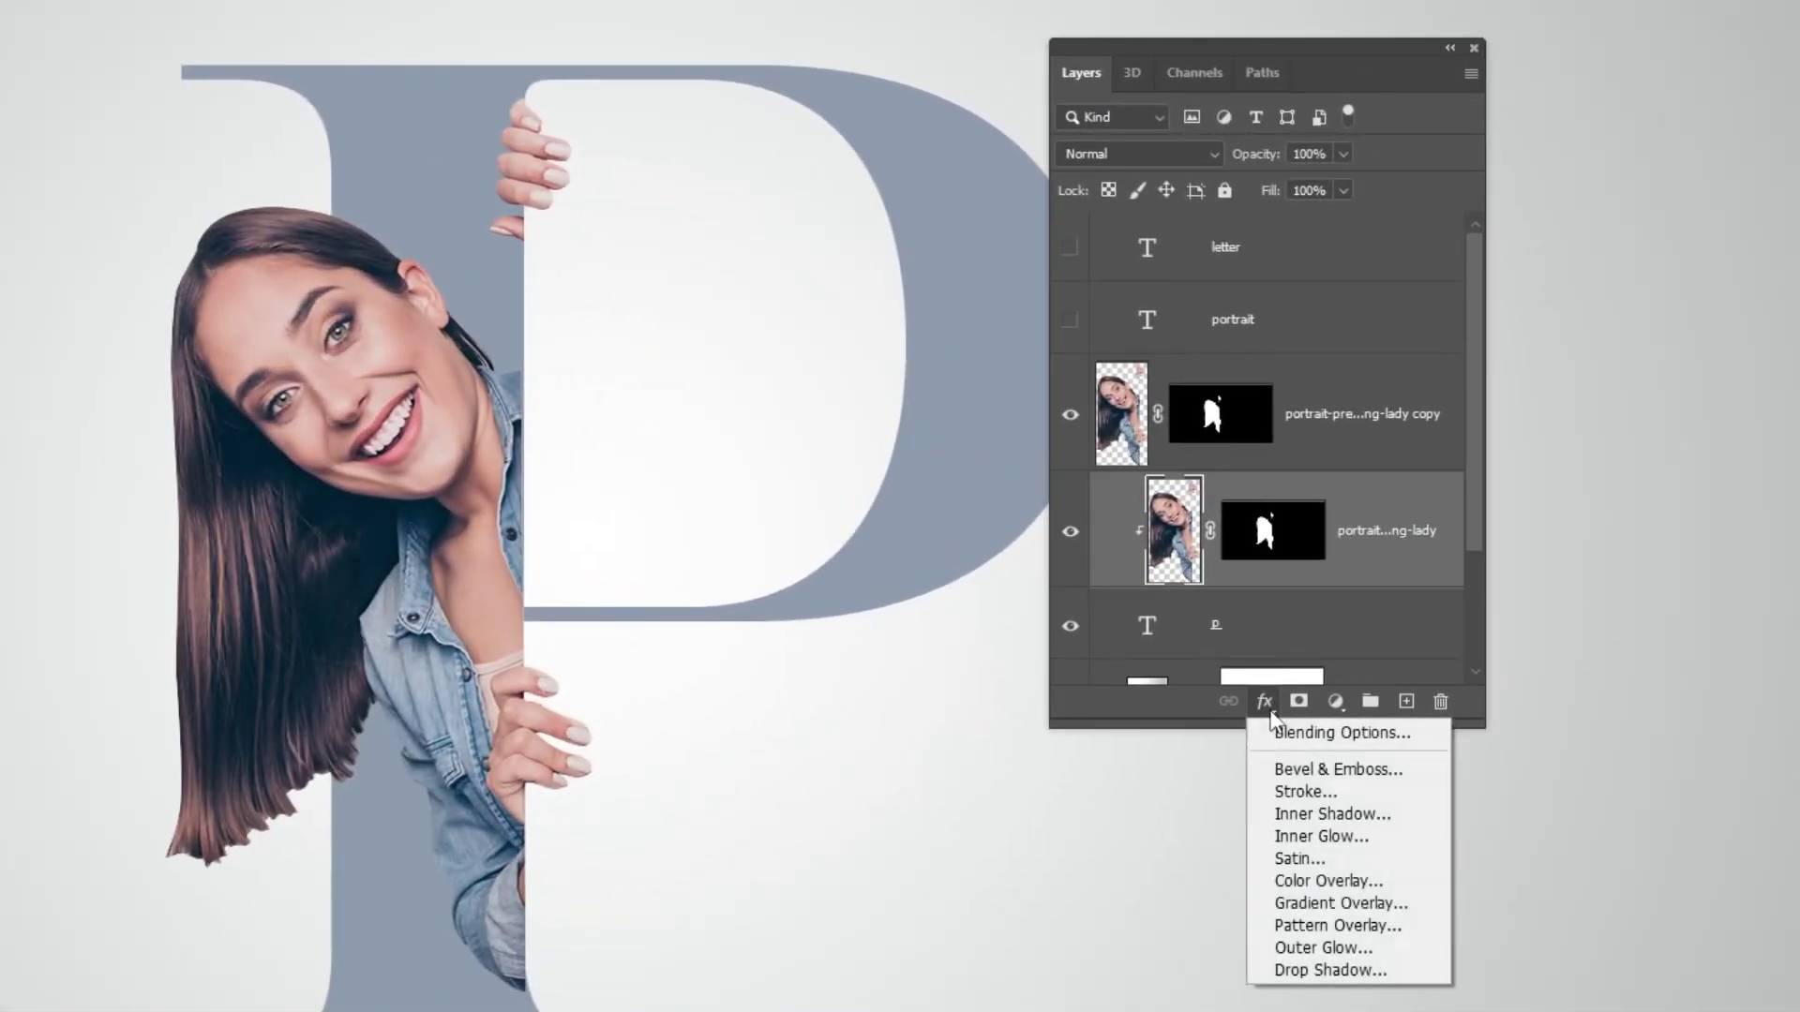
click(1361, 969)
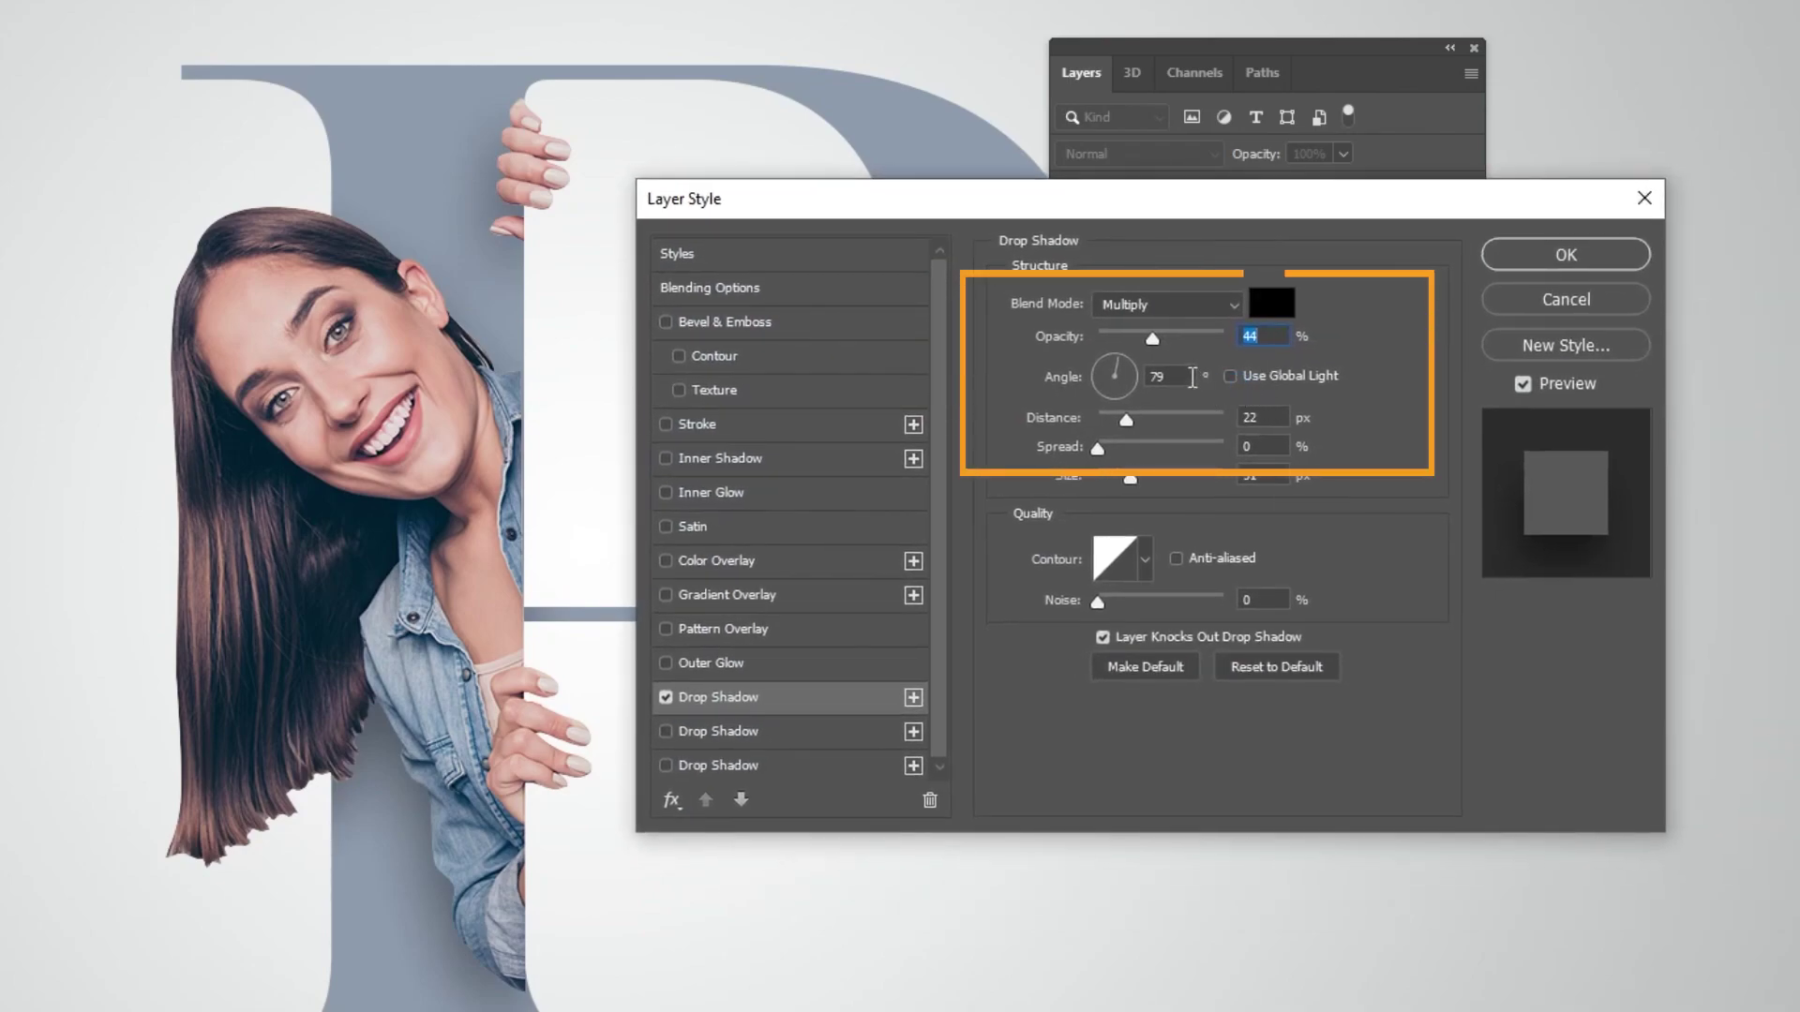
click(1193, 377)
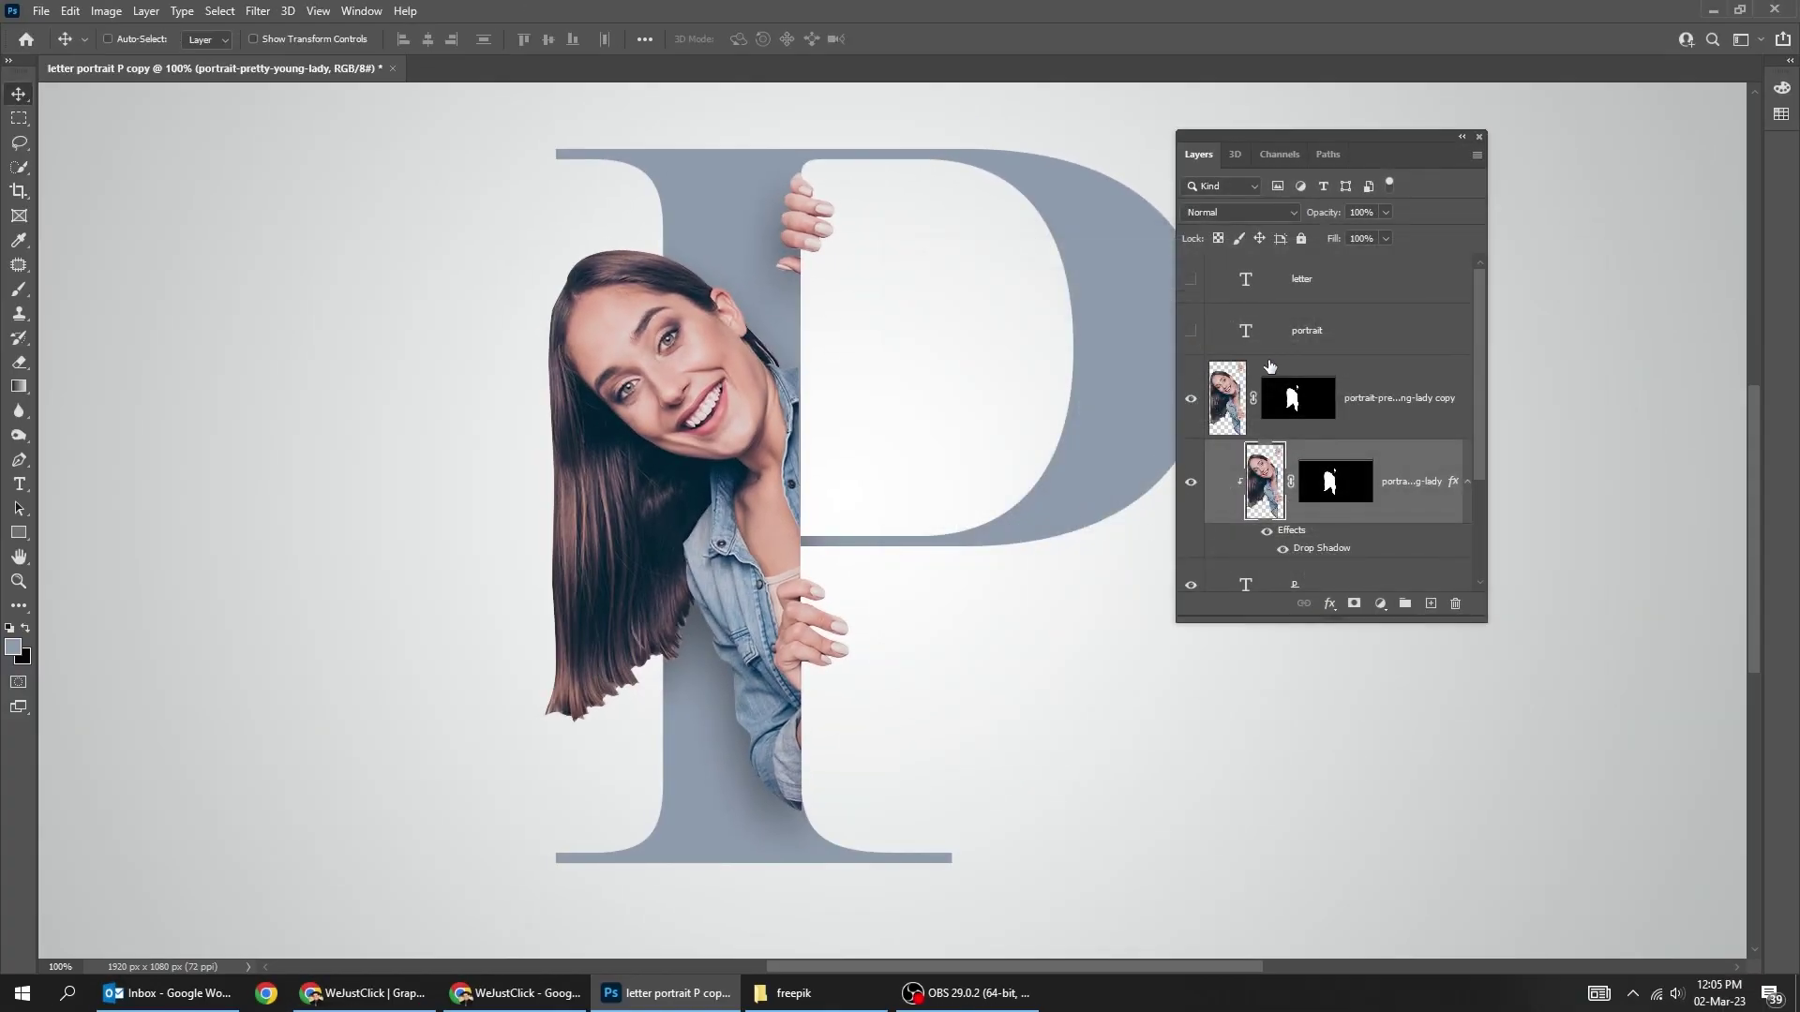
click(1350, 383)
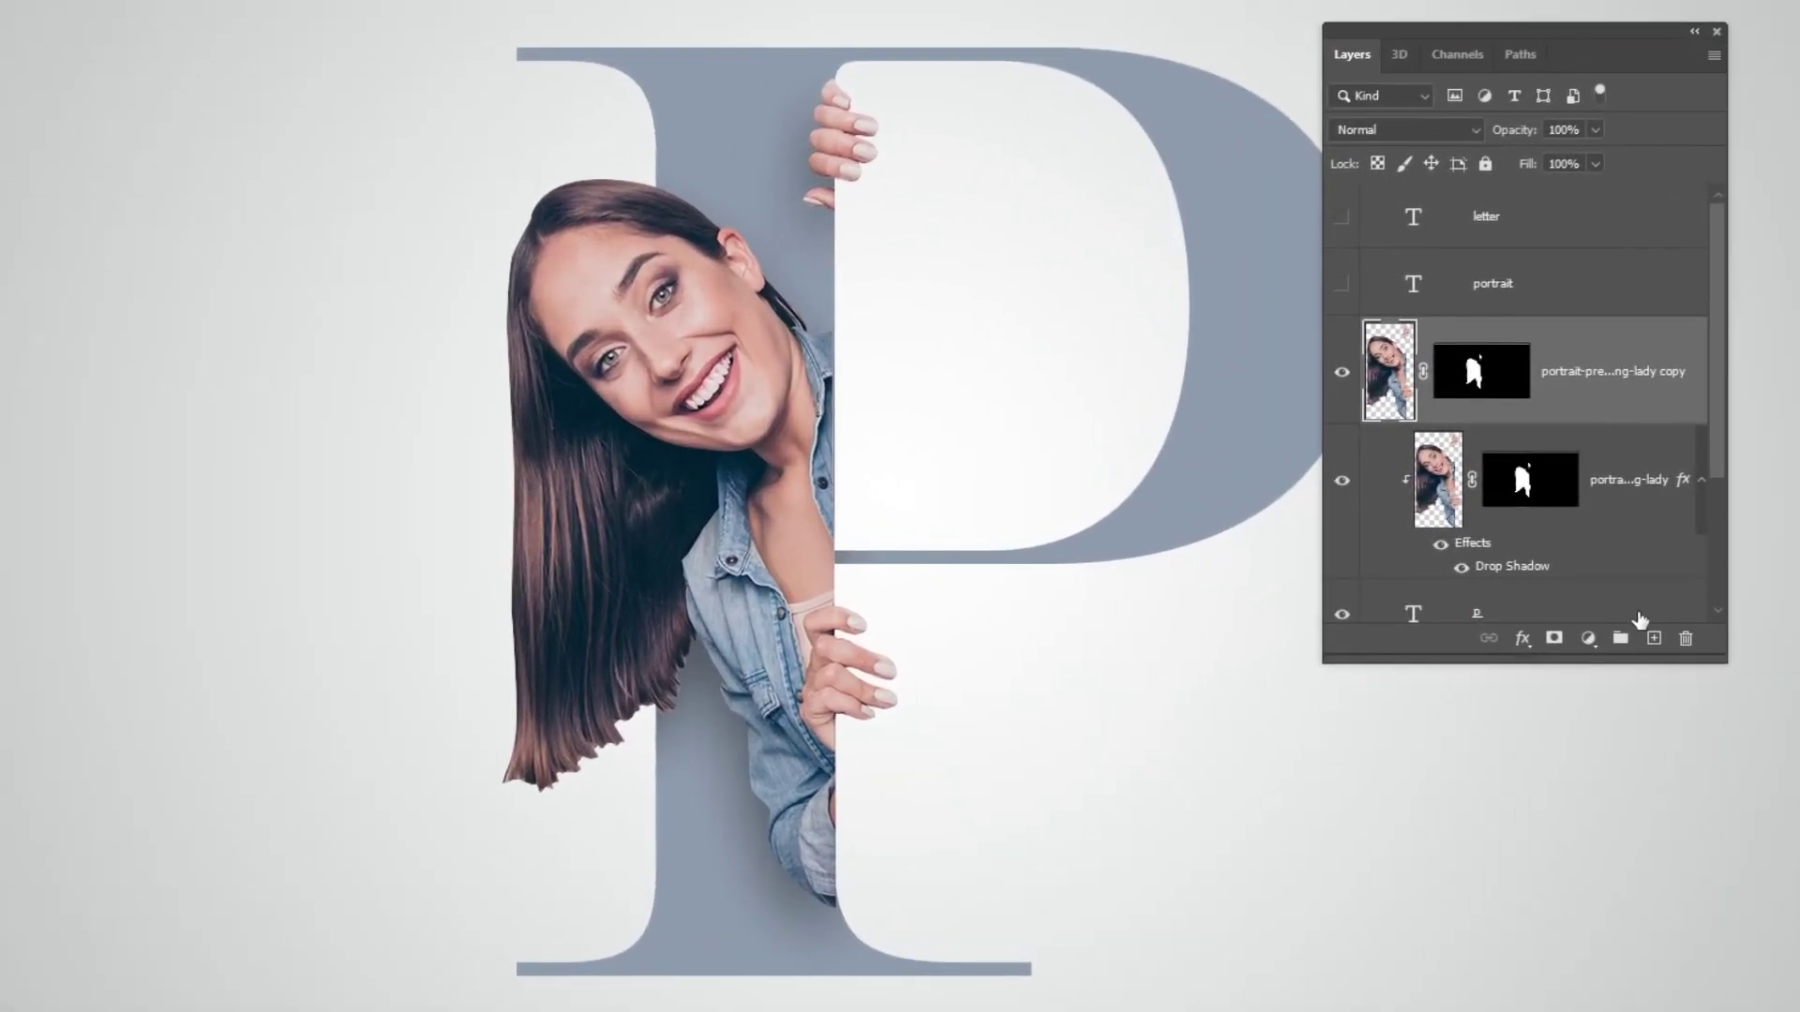
- Add a Hue/Saturation adjustment layer with Saturation at +100
click(1587, 638)
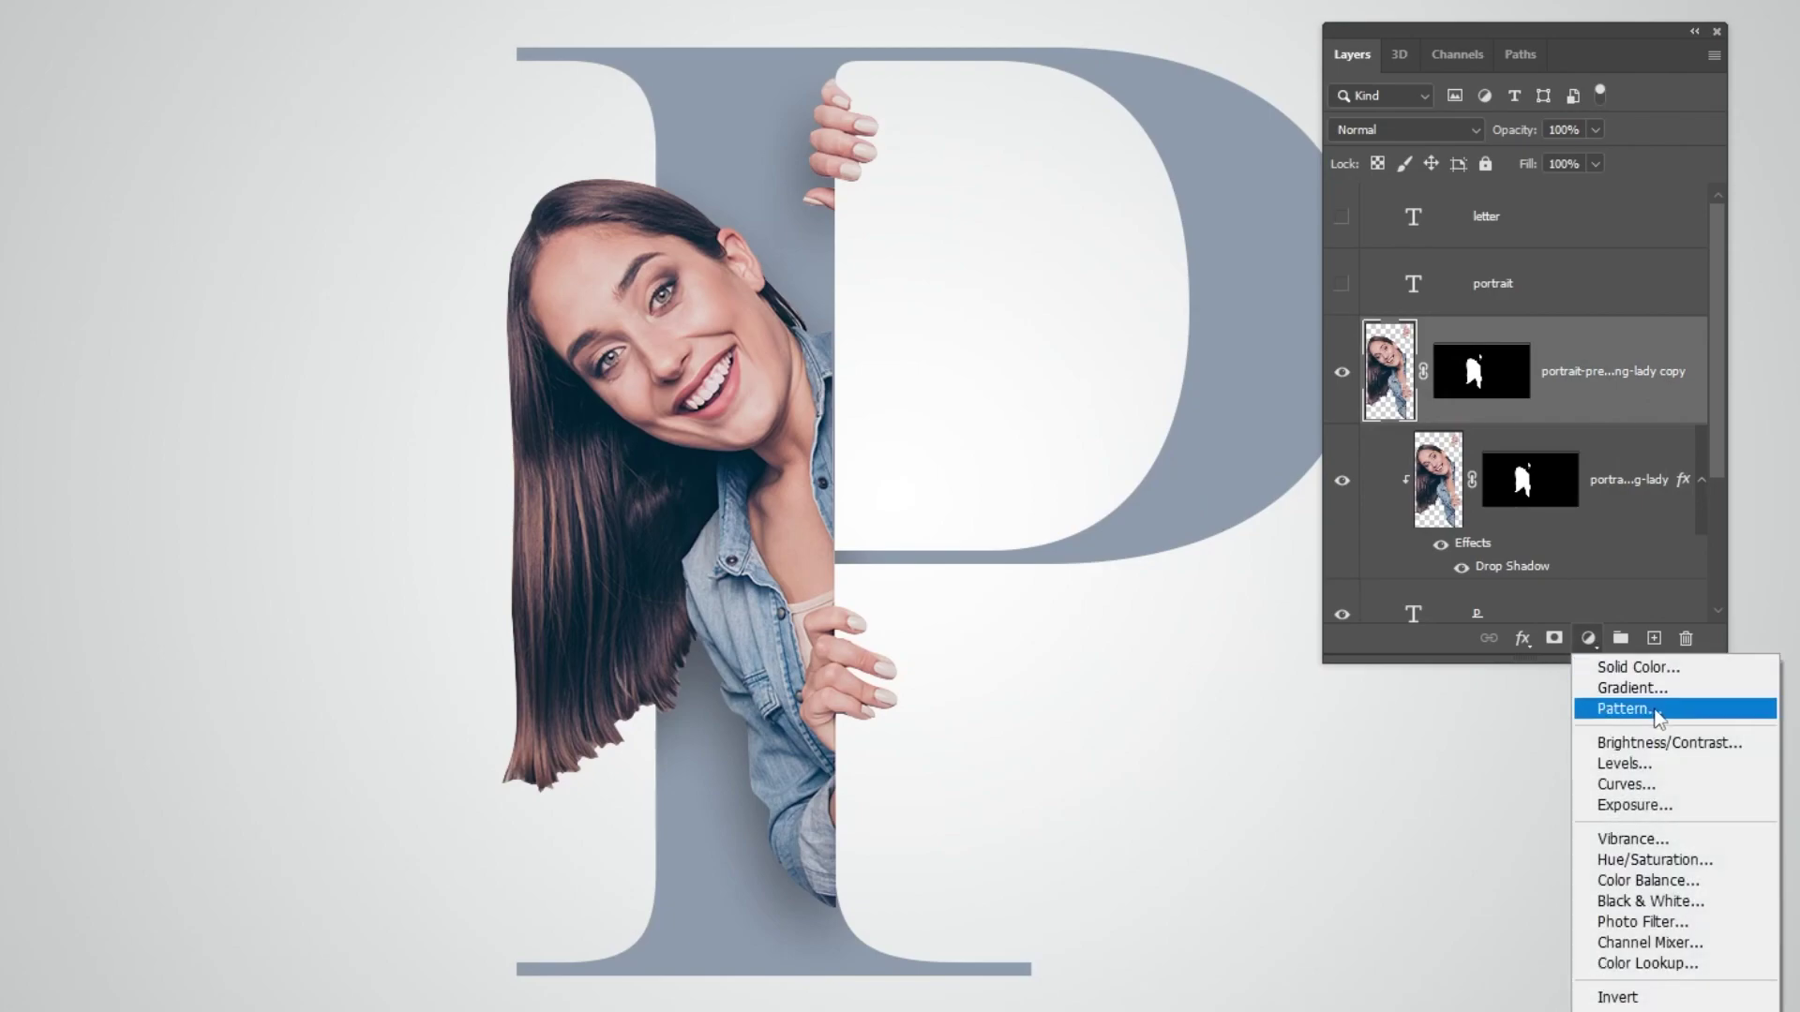
click(1658, 857)
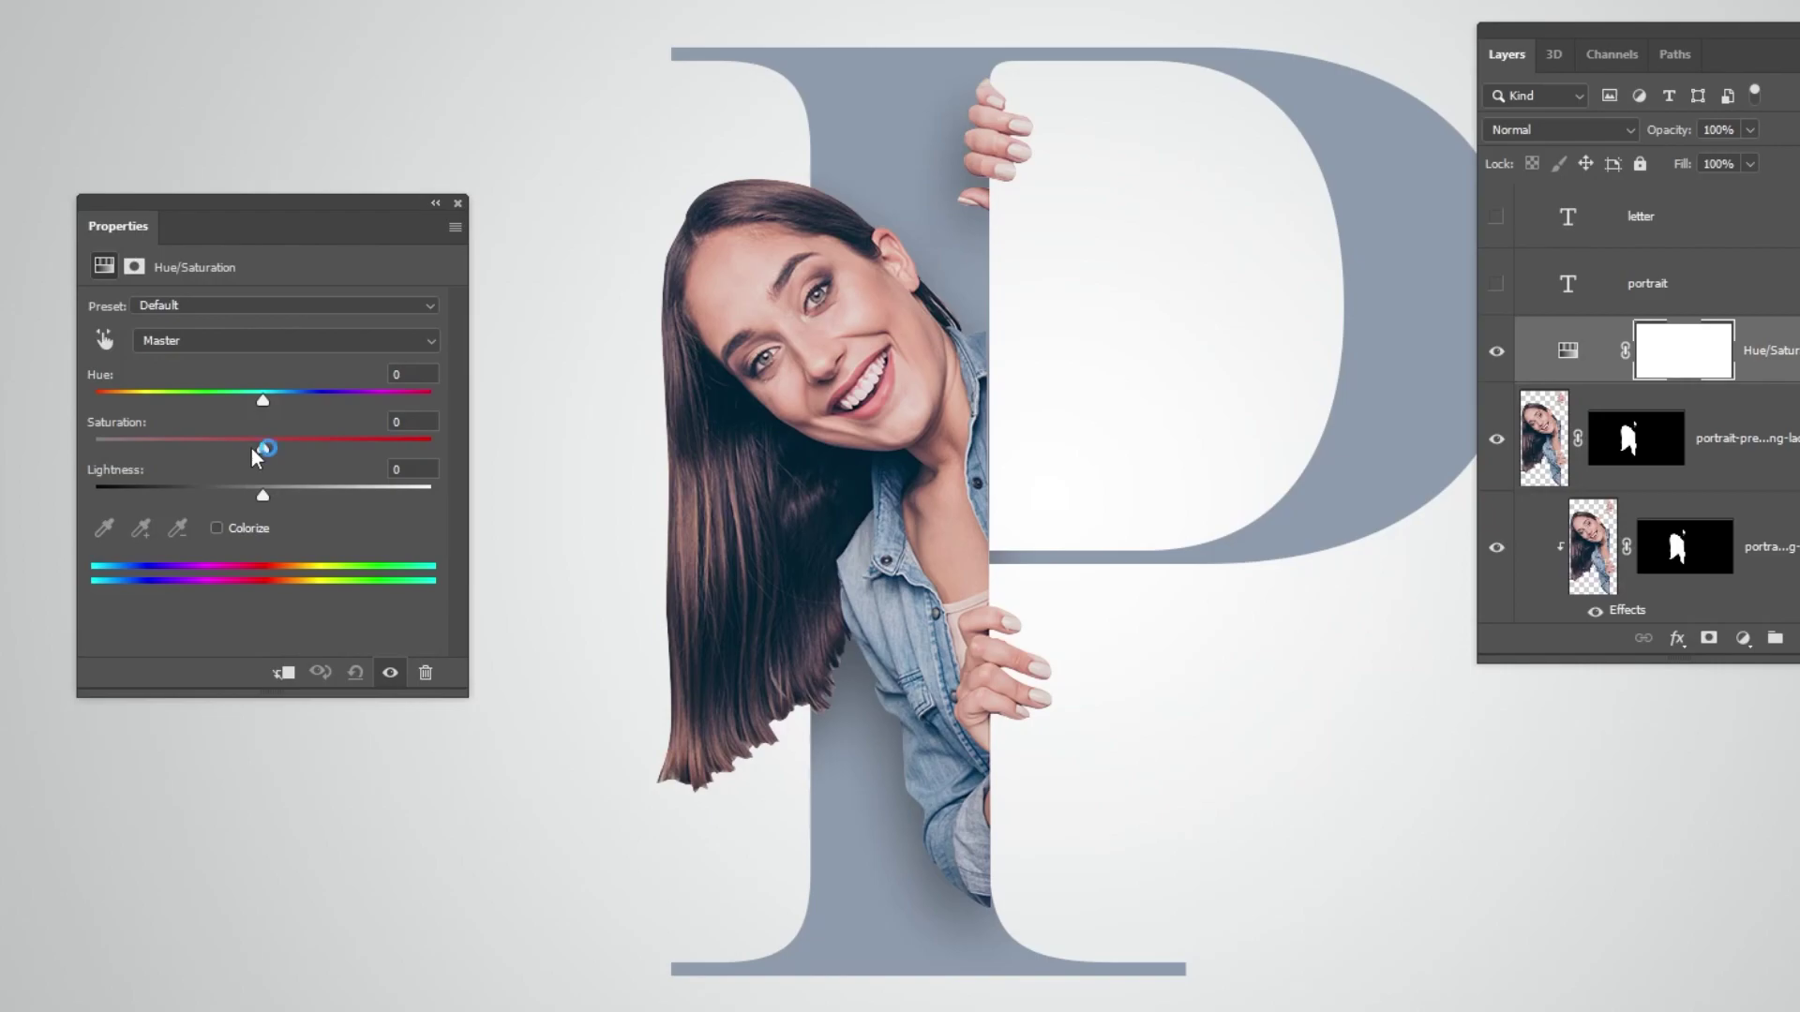
drag(261, 447, 430, 447)
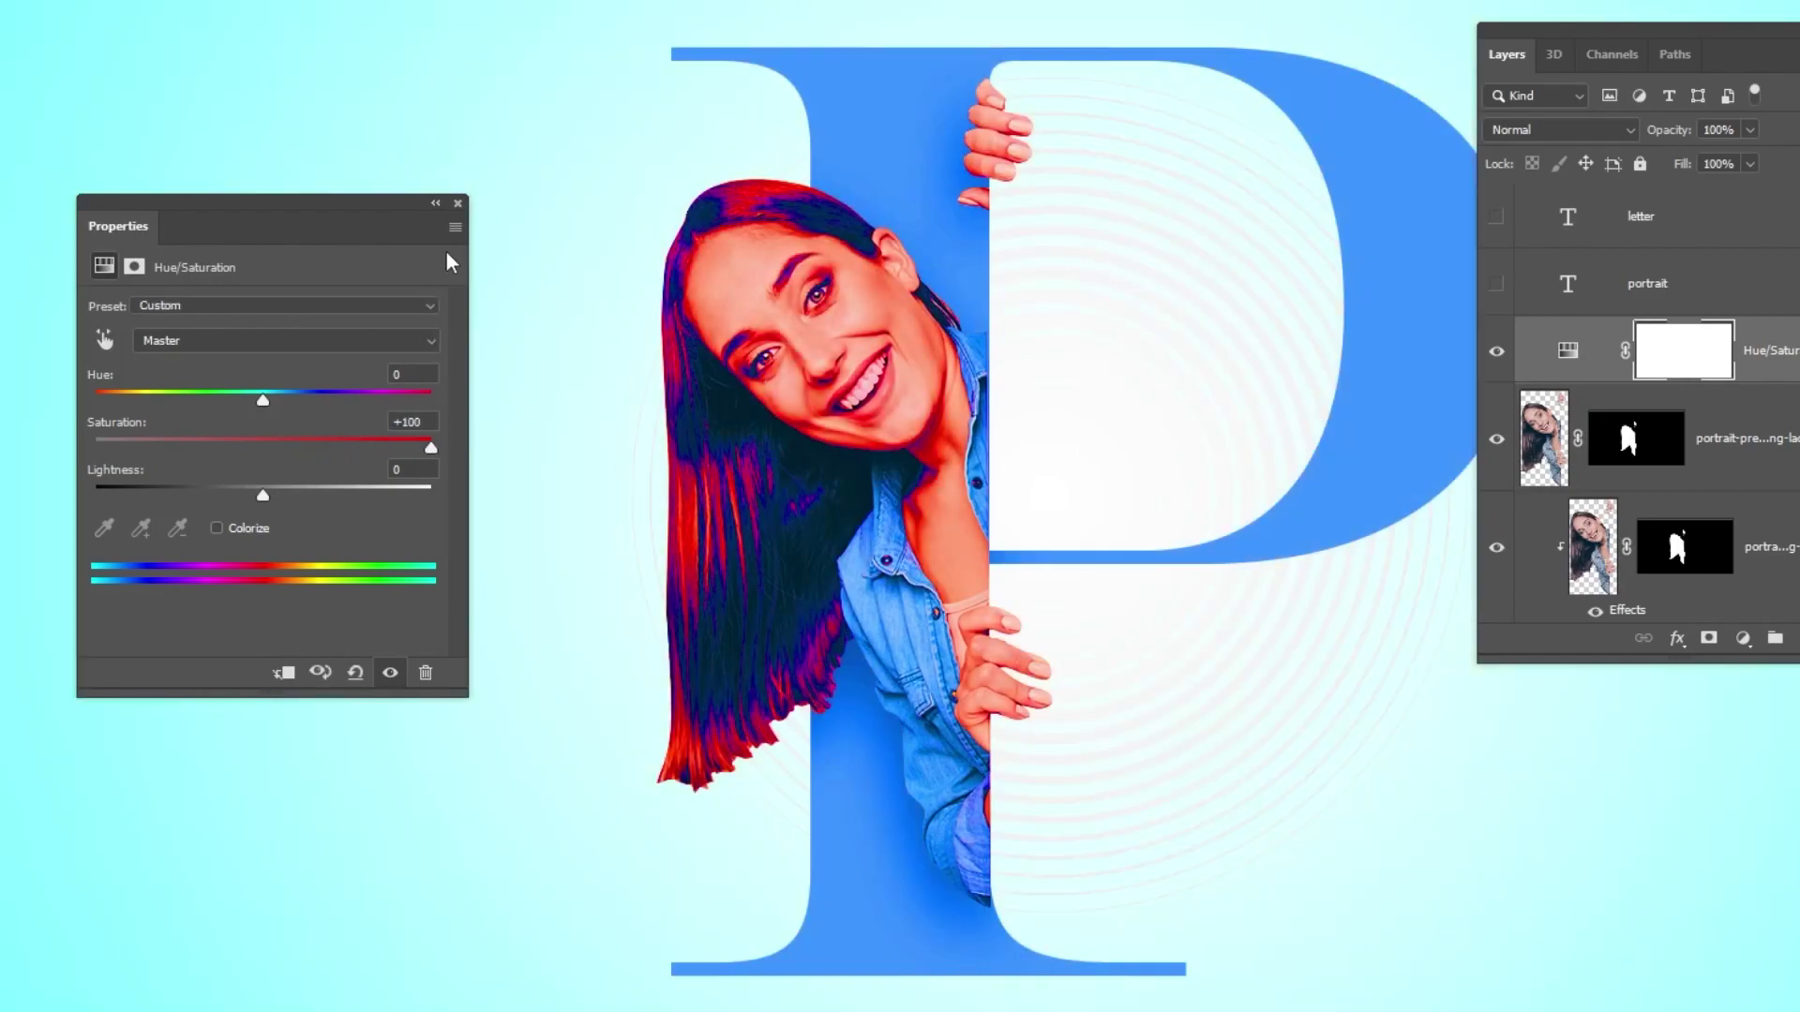
click(457, 204)
- Blend the adjustment as Color Burn at 10% Fill, toggling its visibility to compare
click(1401, 134)
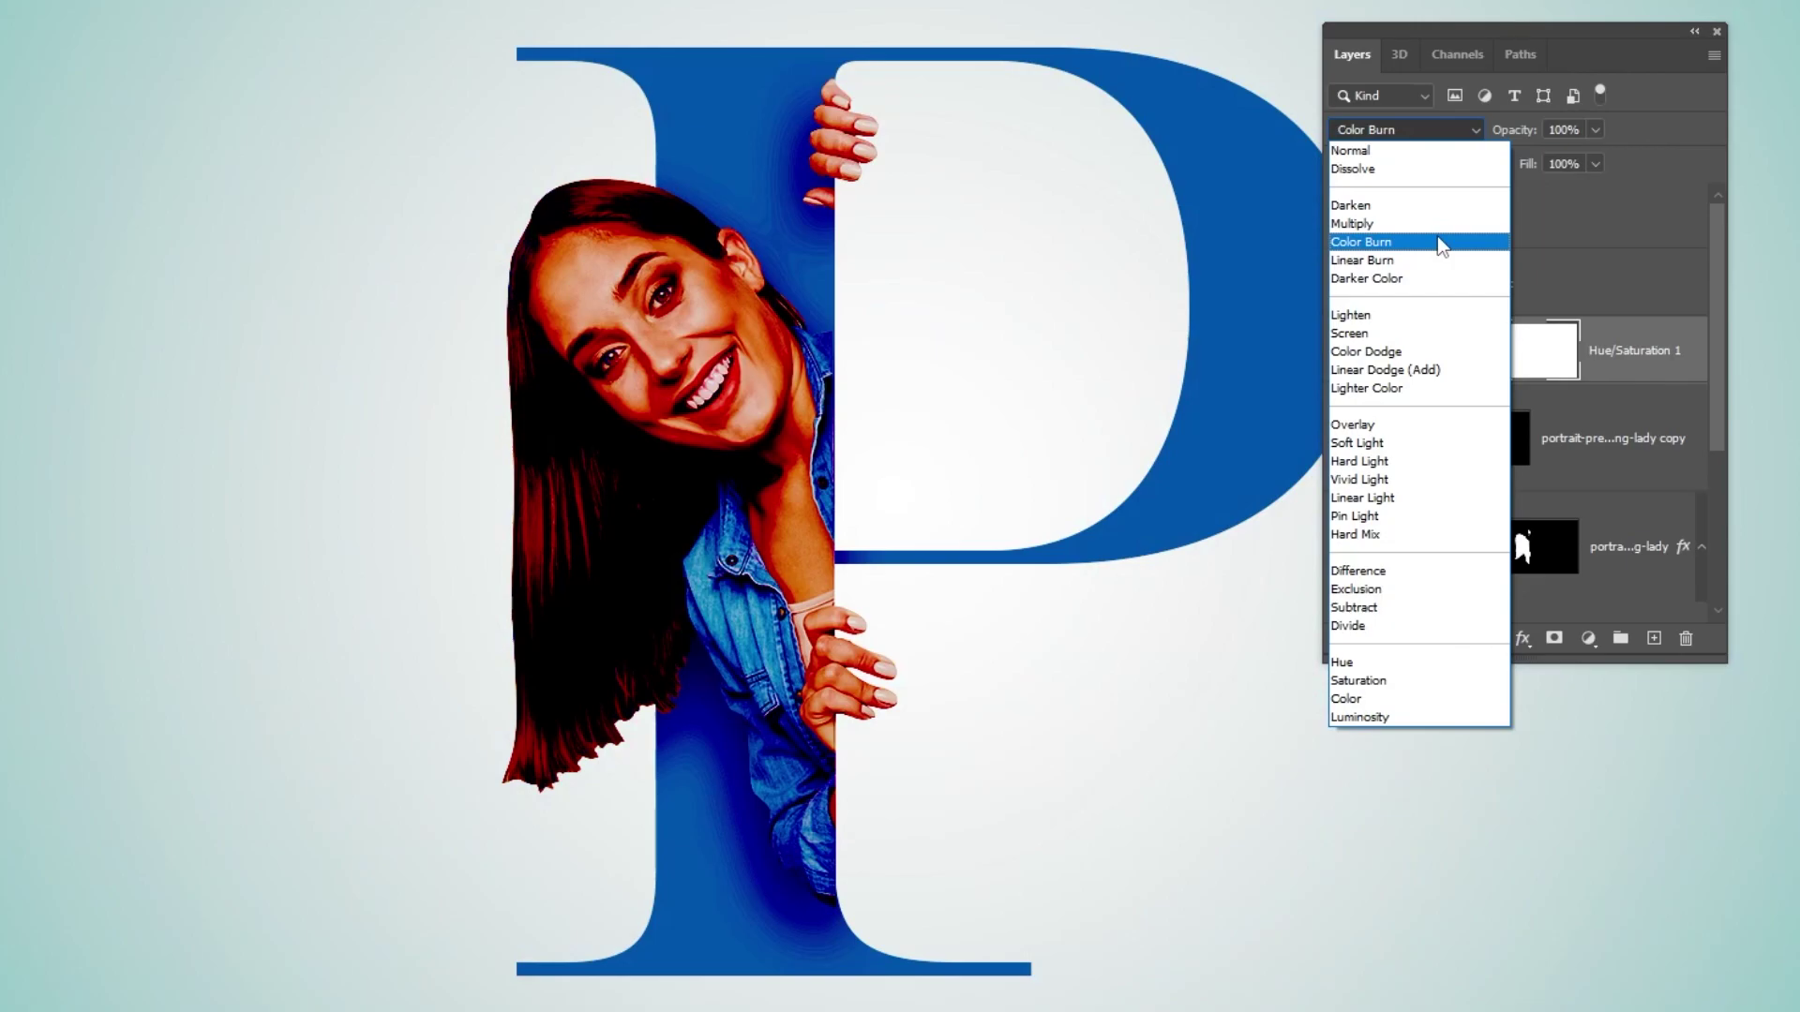
click(1362, 243)
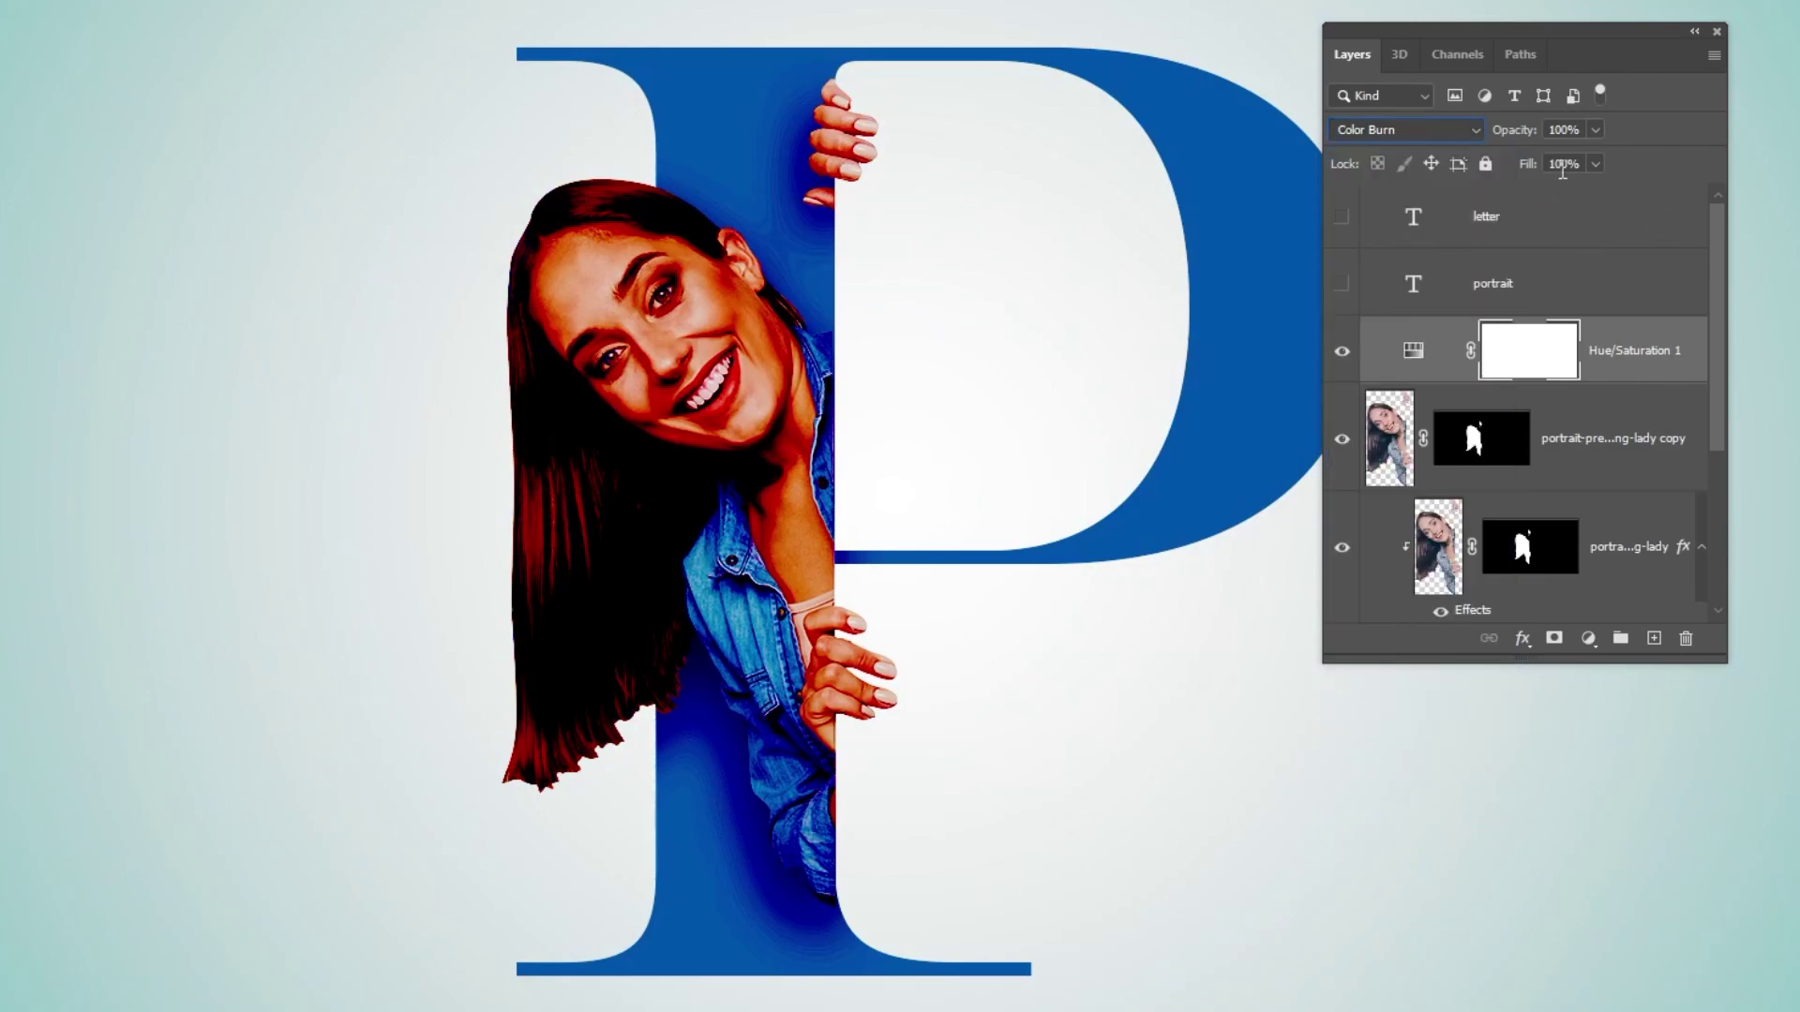
text(10)
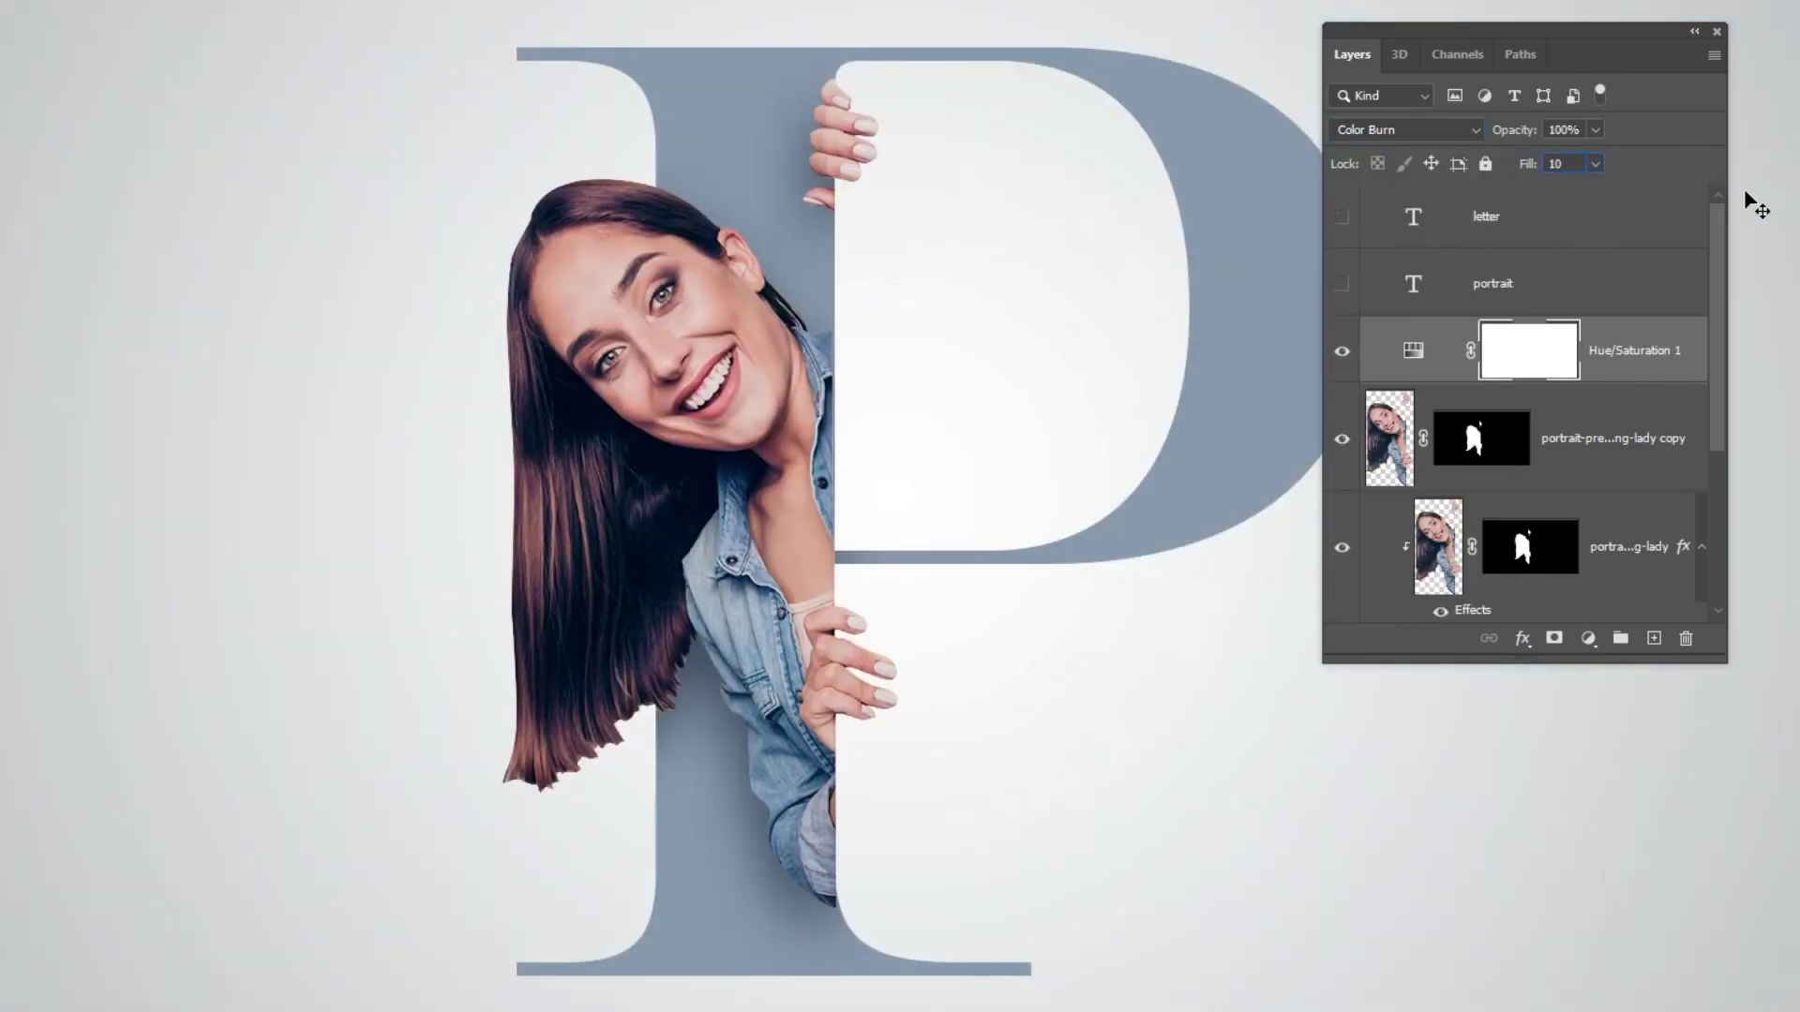
click(1342, 350)
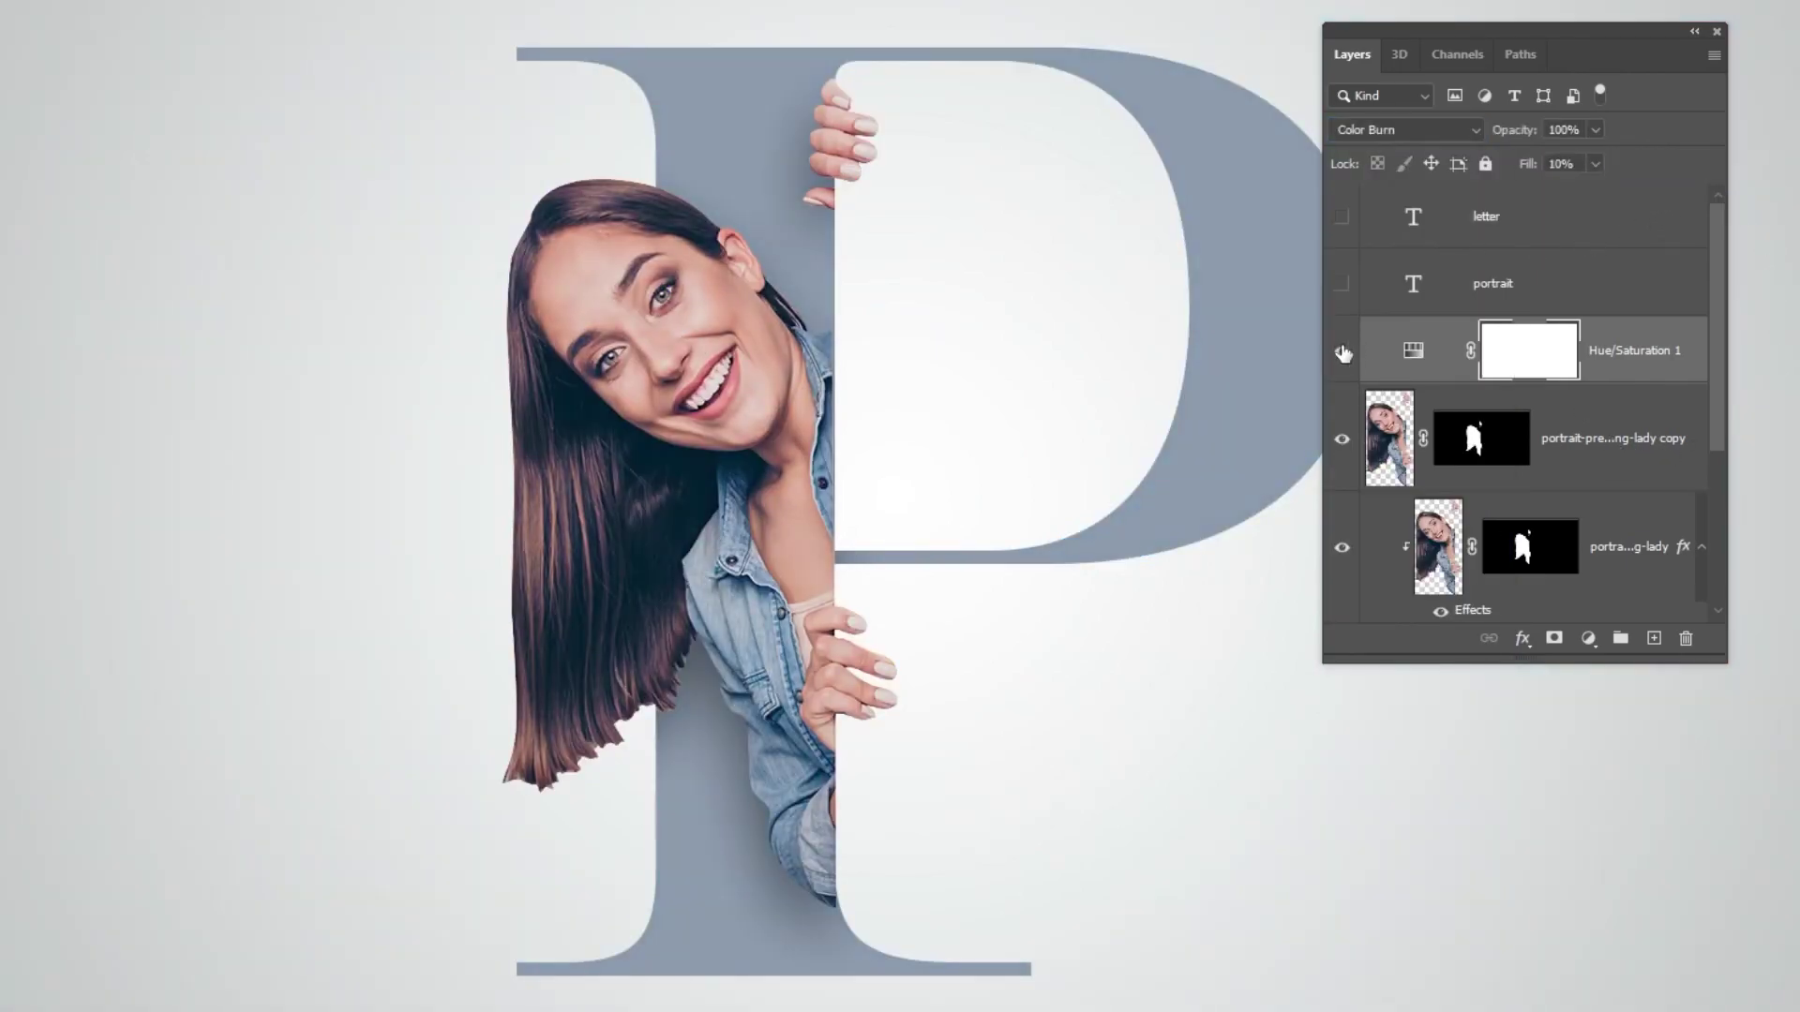
click(1341, 351)
- Add a second Hue/Saturation adjustment at +100 Saturation, blended as Color Dodge
click(1632, 350)
click(1590, 639)
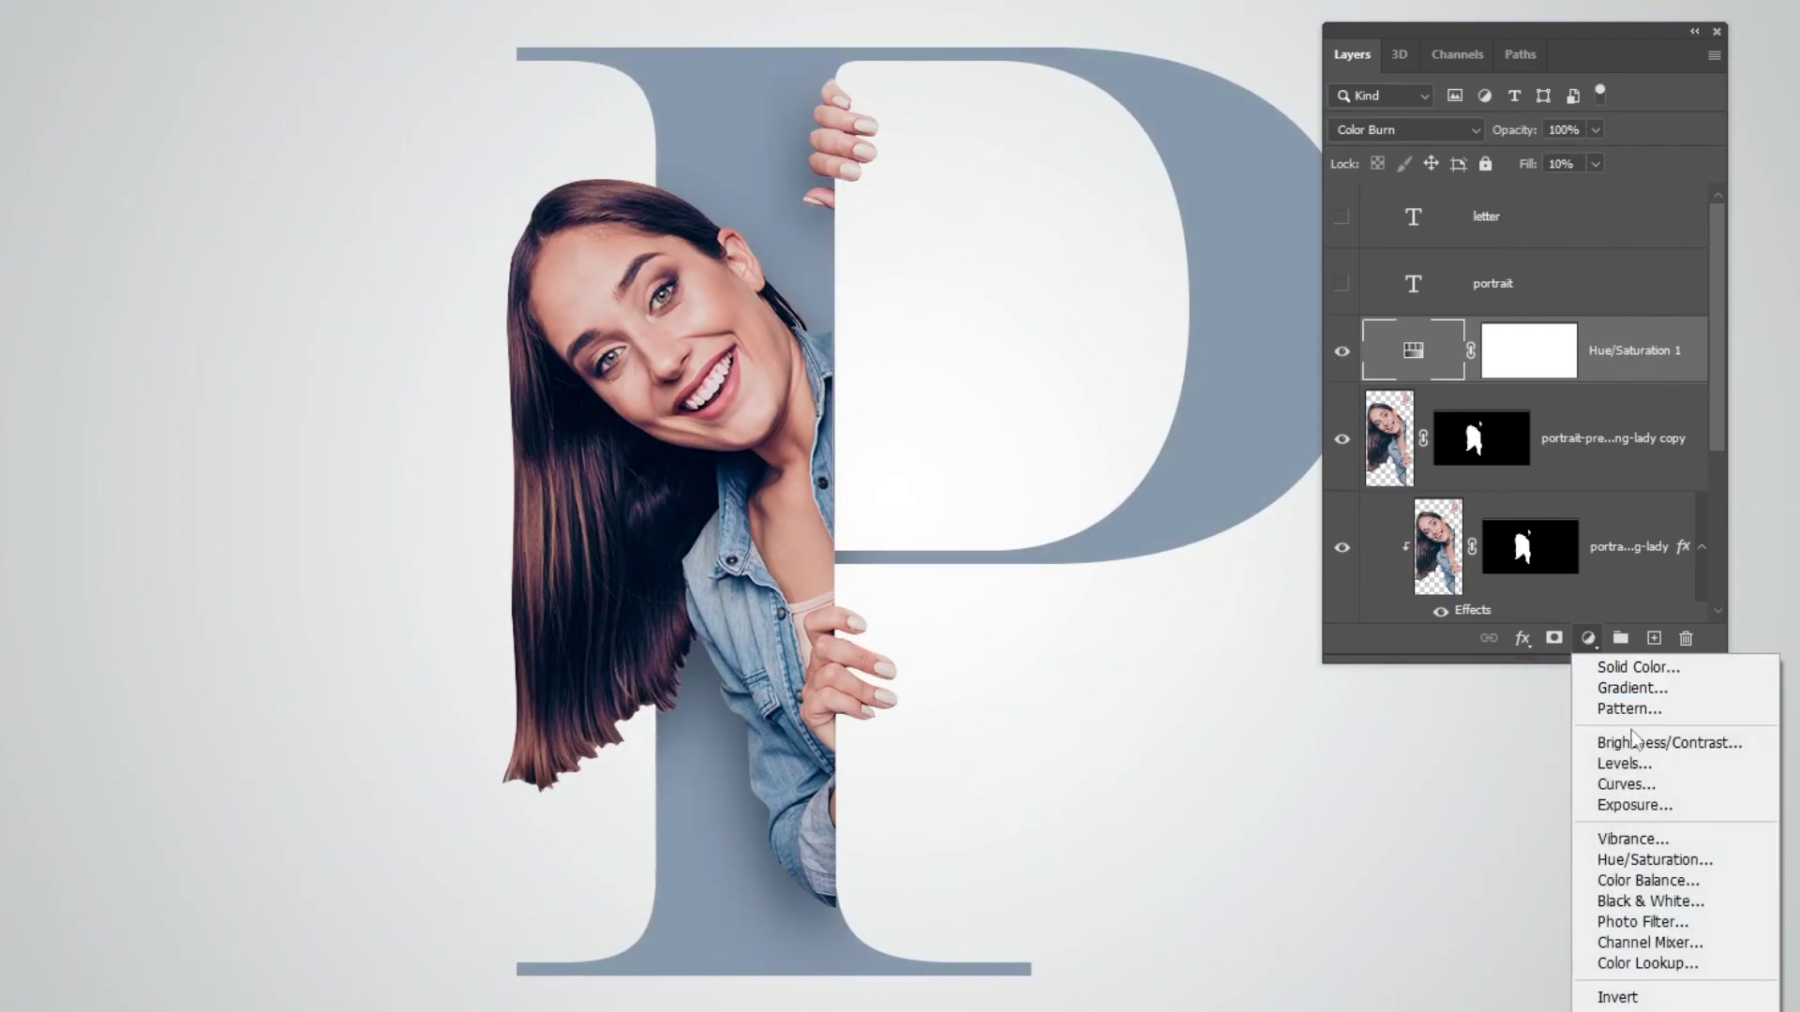
click(1684, 861)
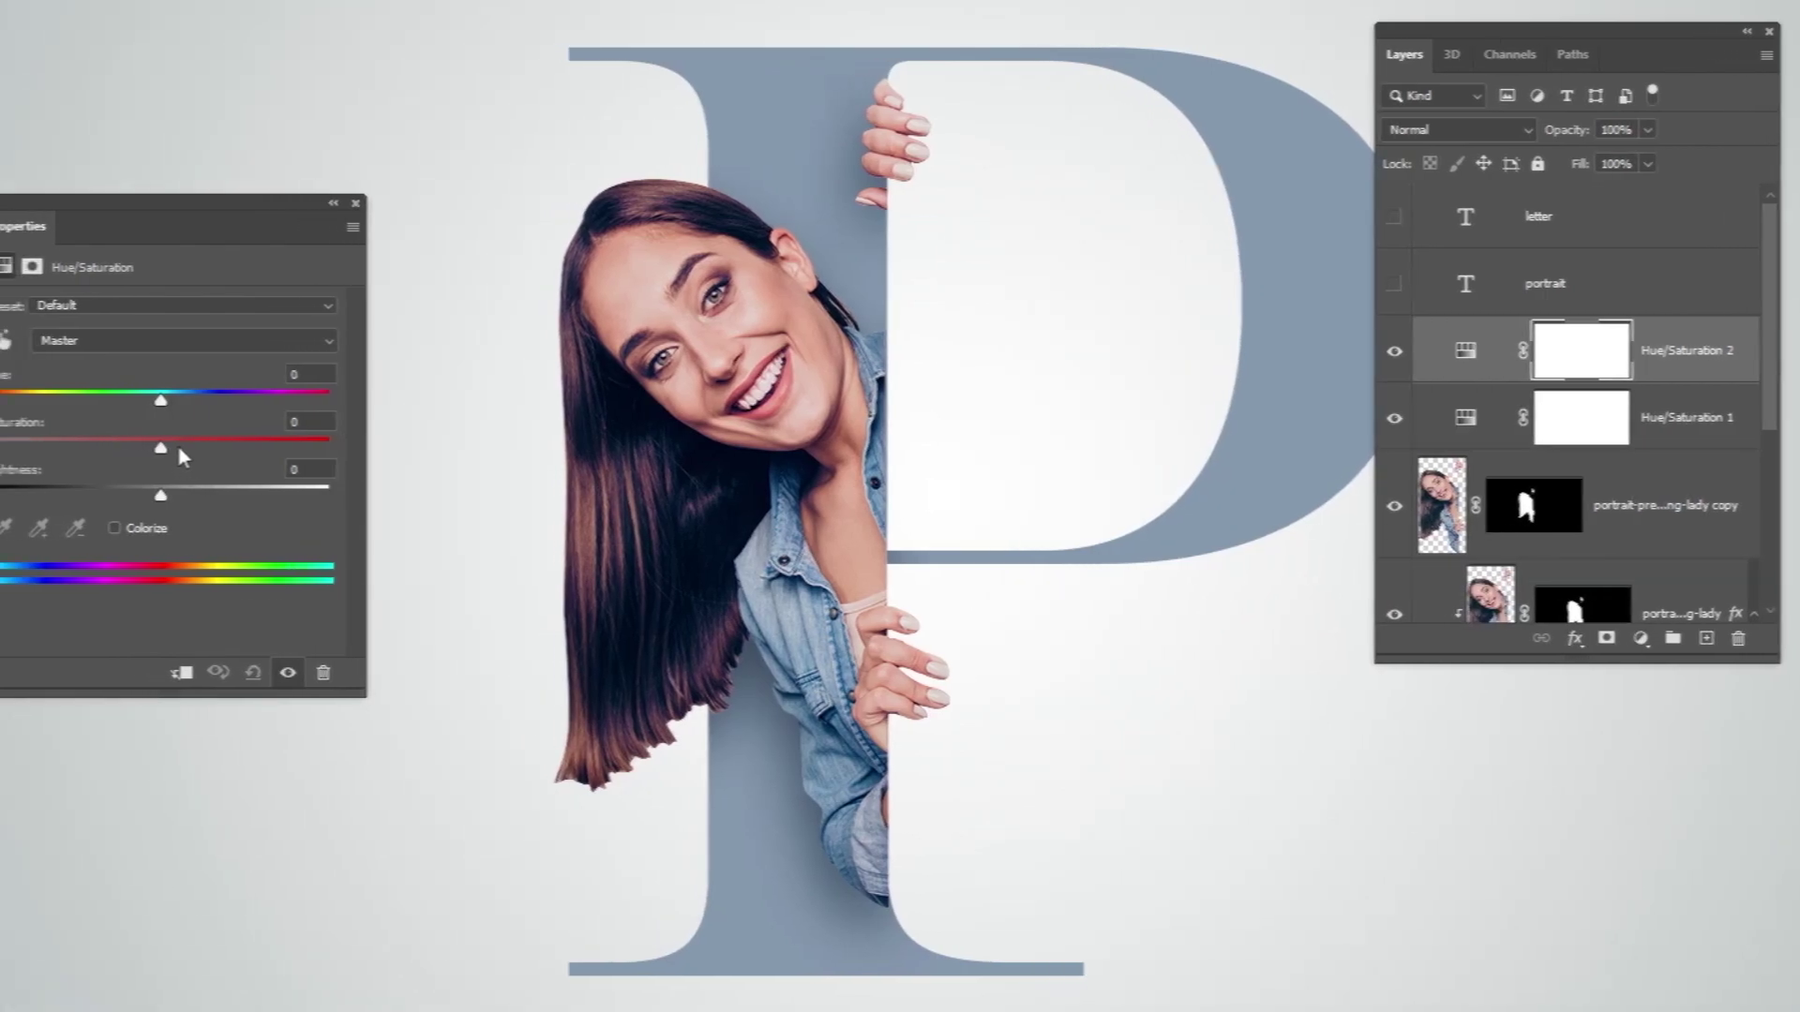
drag(262, 448, 432, 447)
click(457, 204)
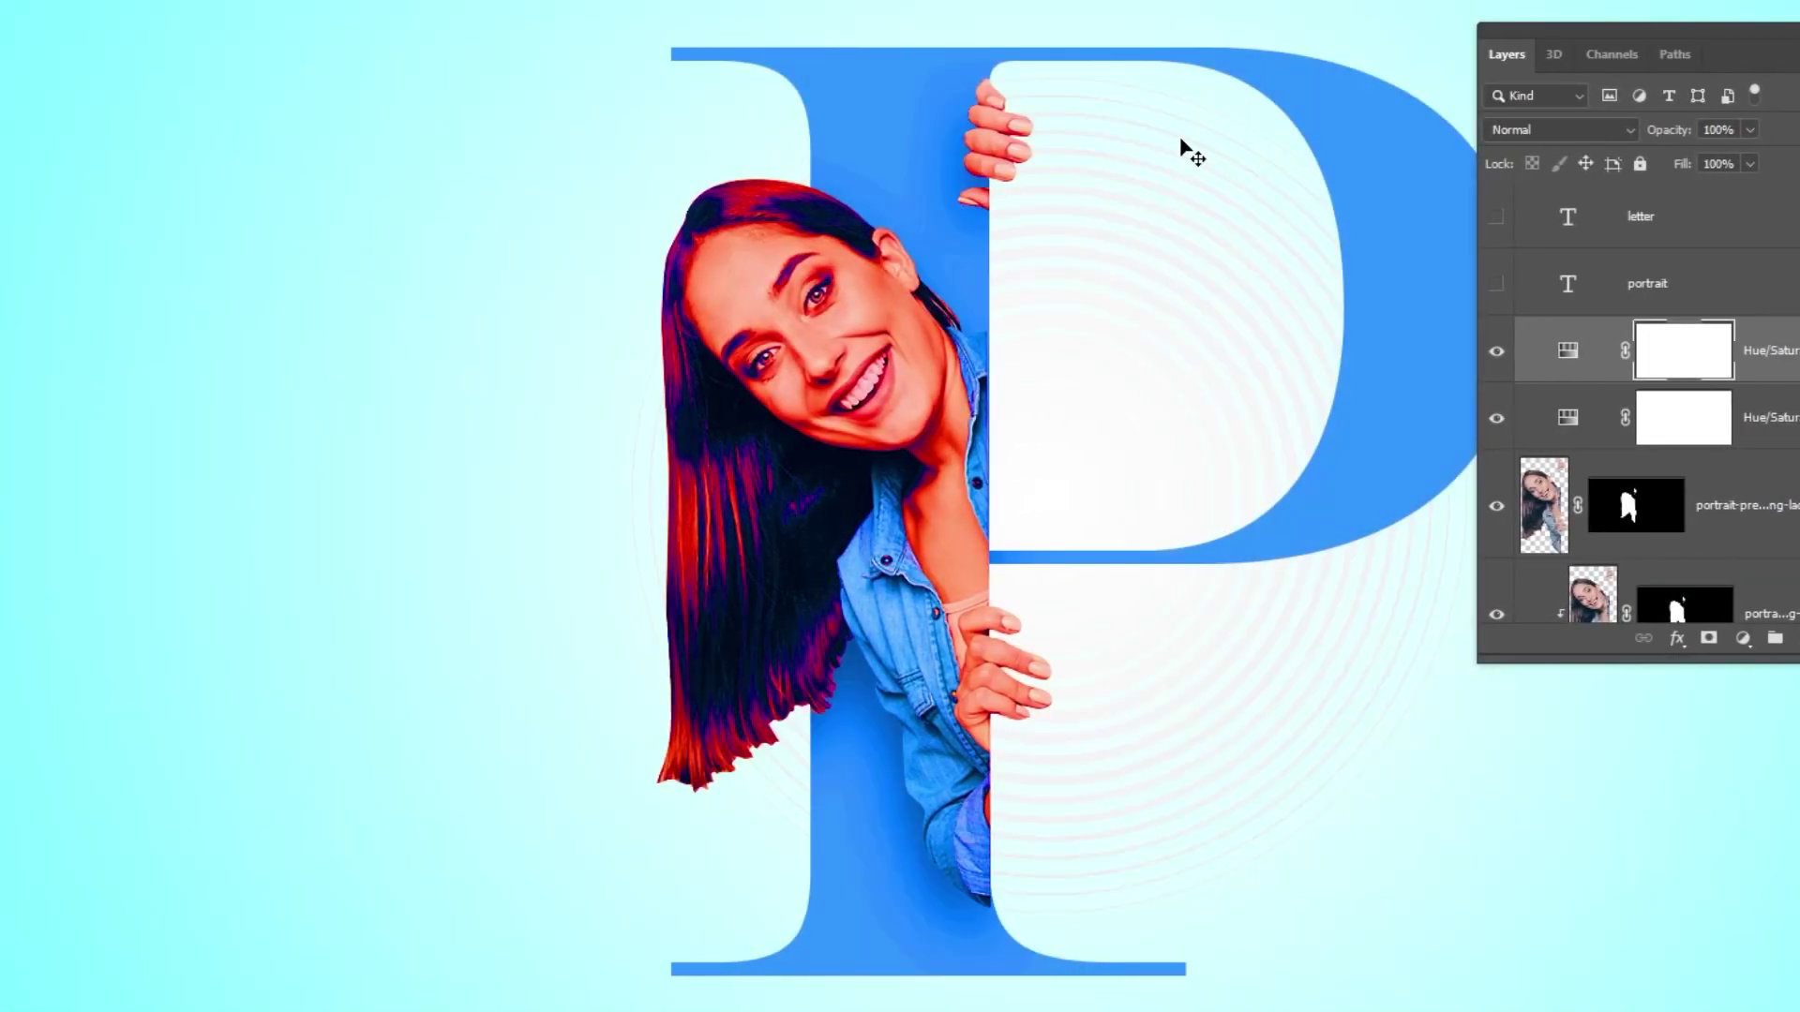
click(1464, 129)
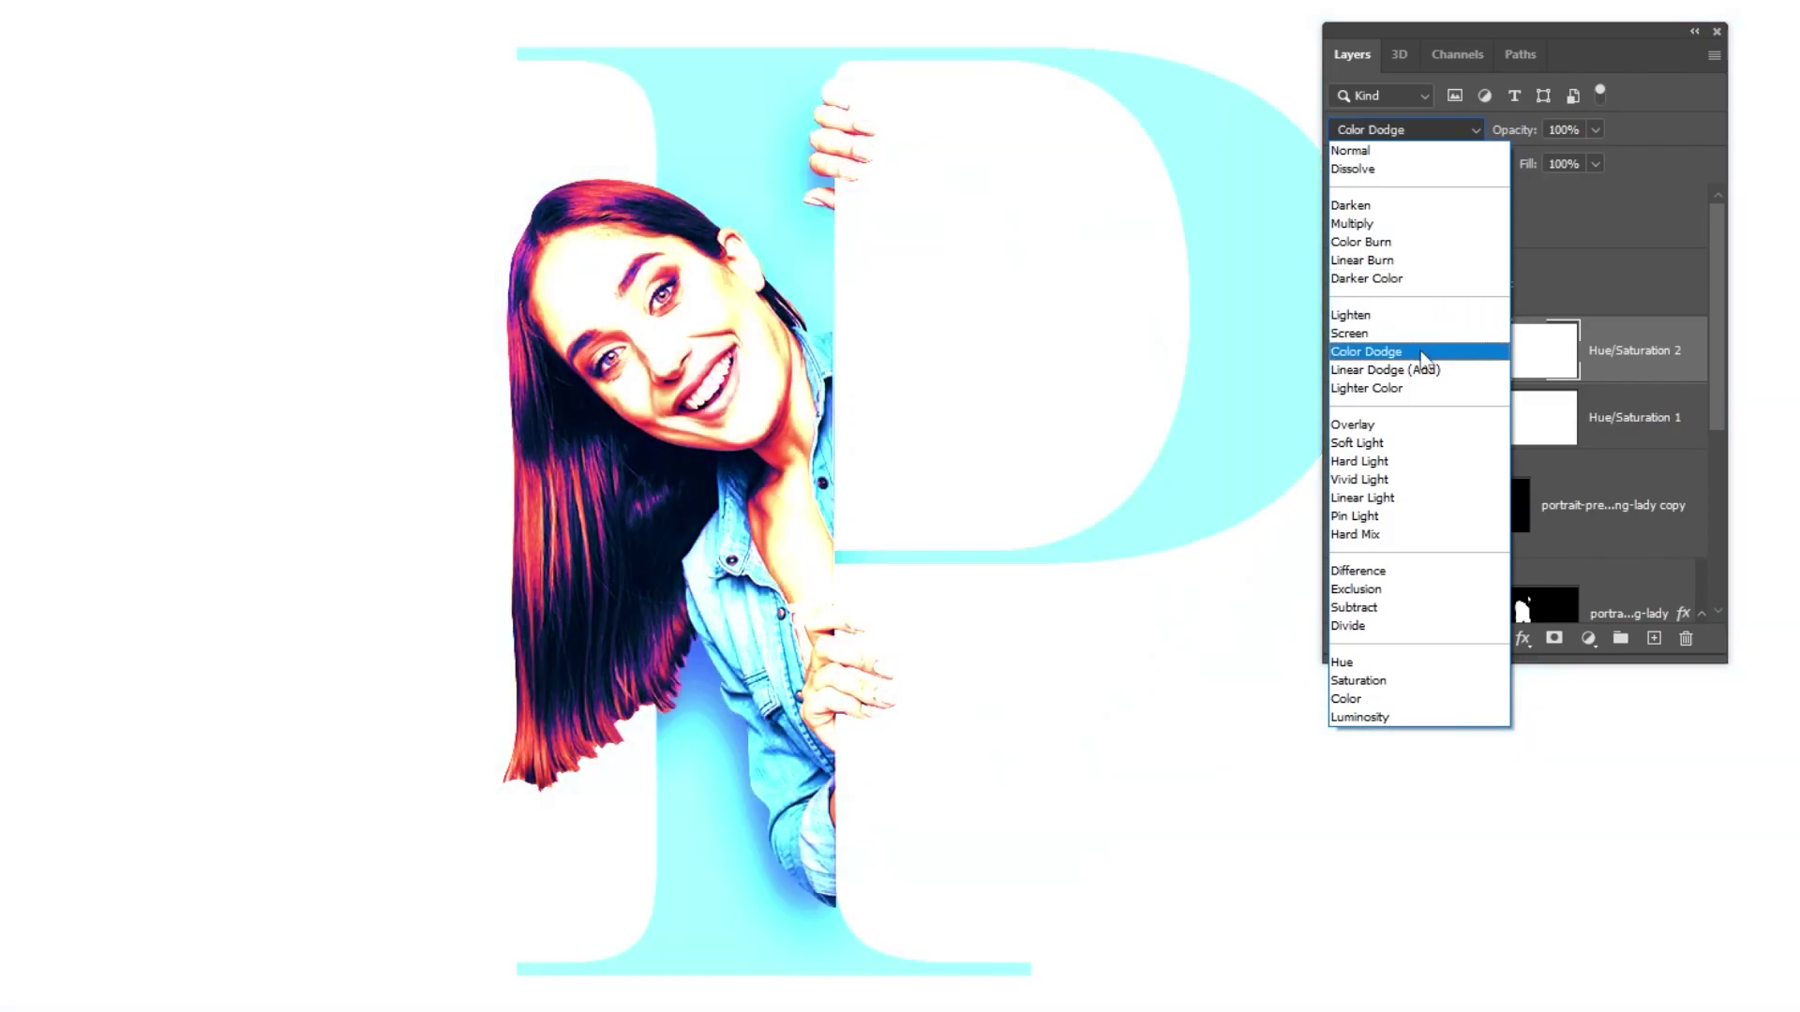
click(1407, 352)
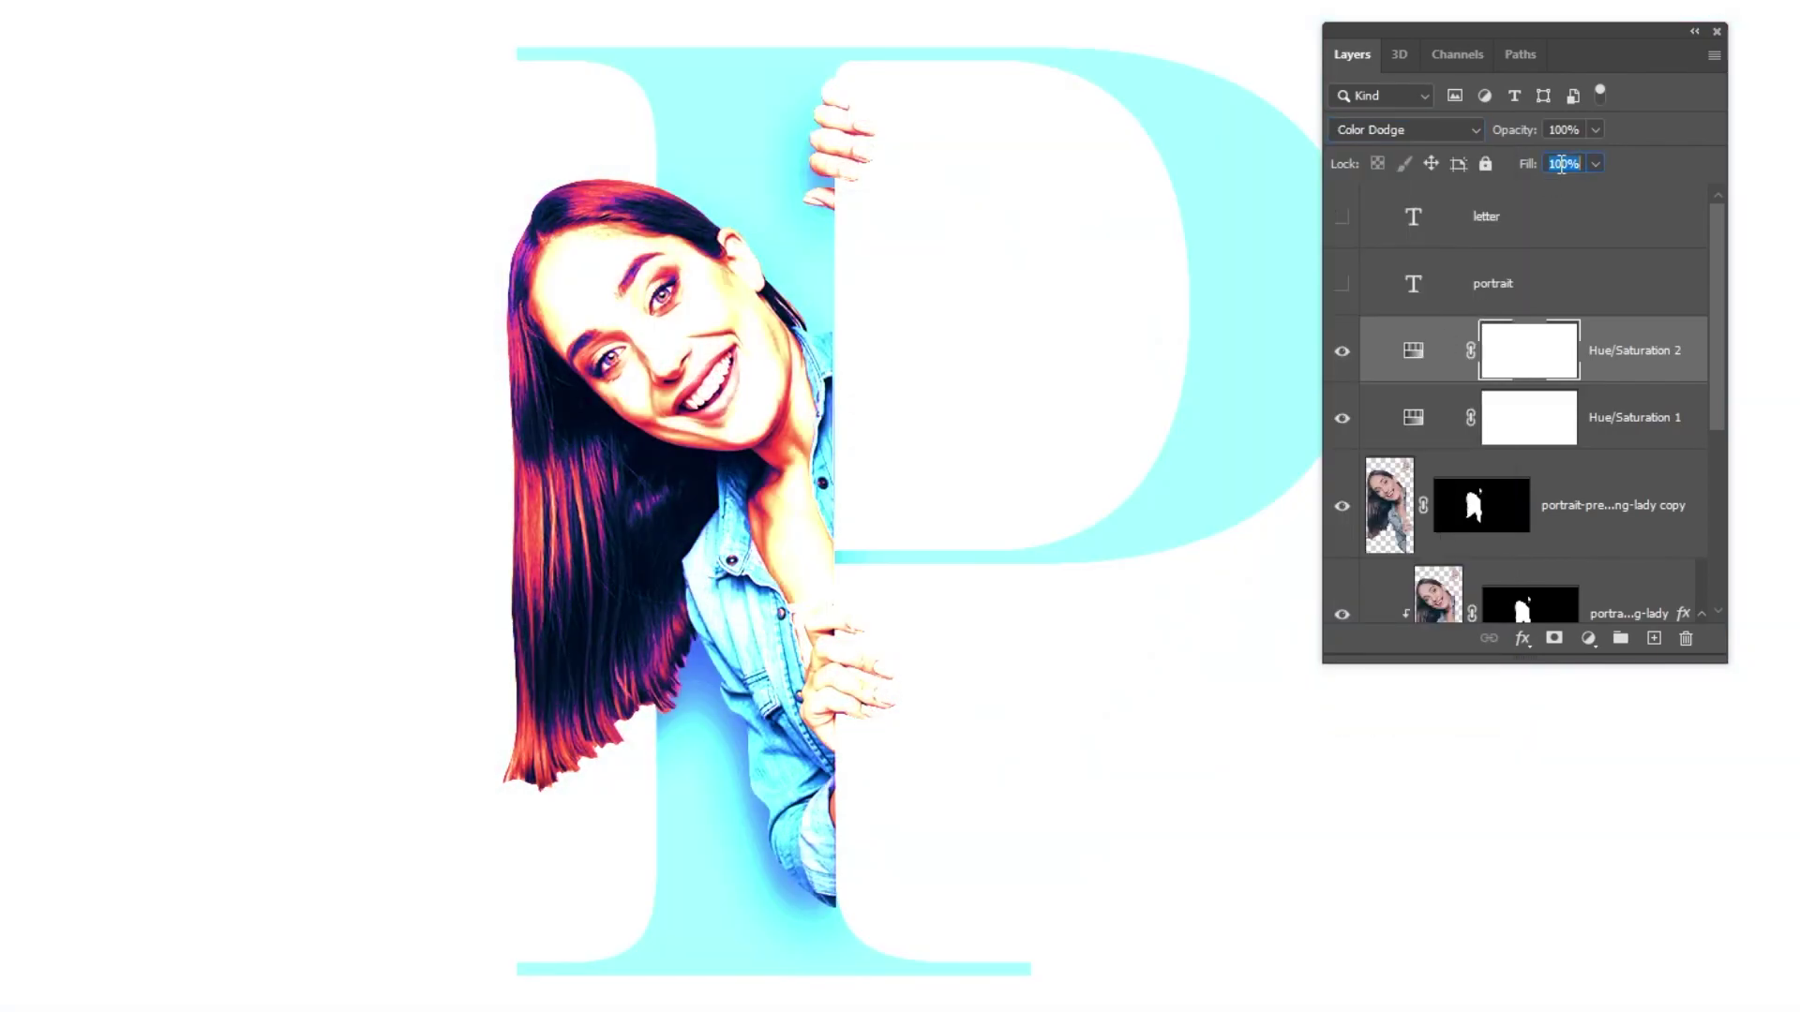
text(4)
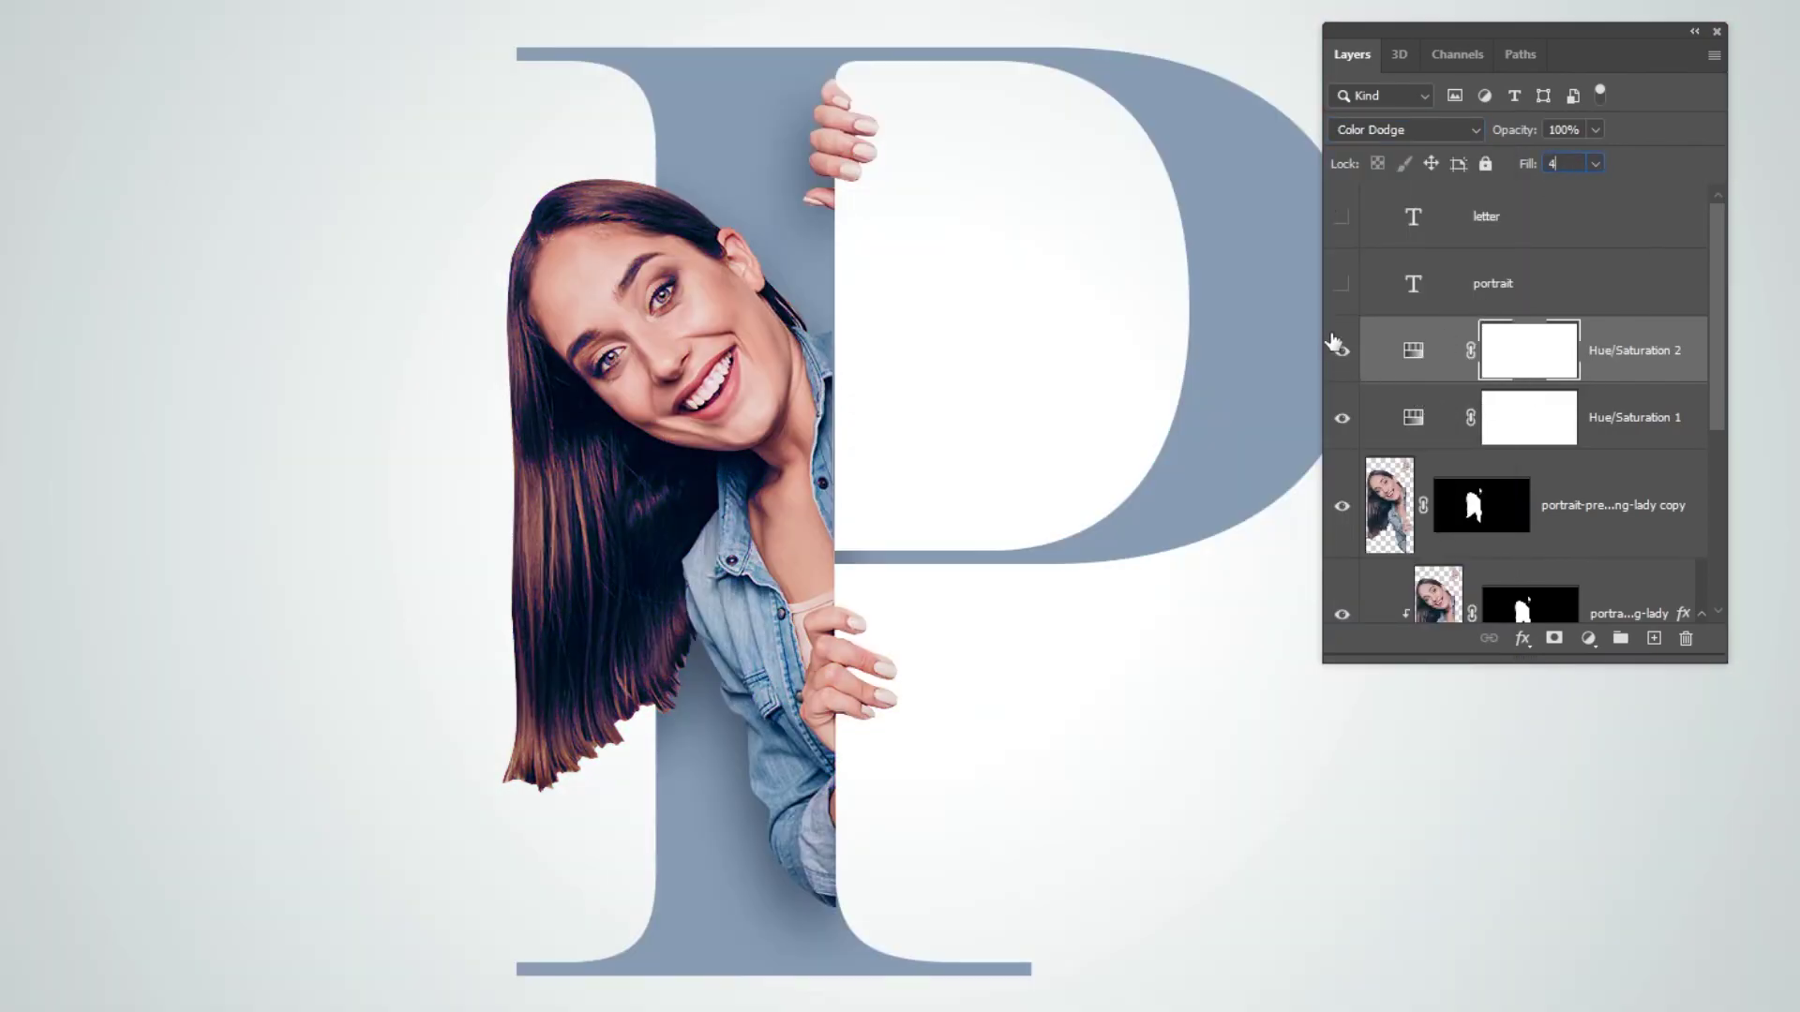